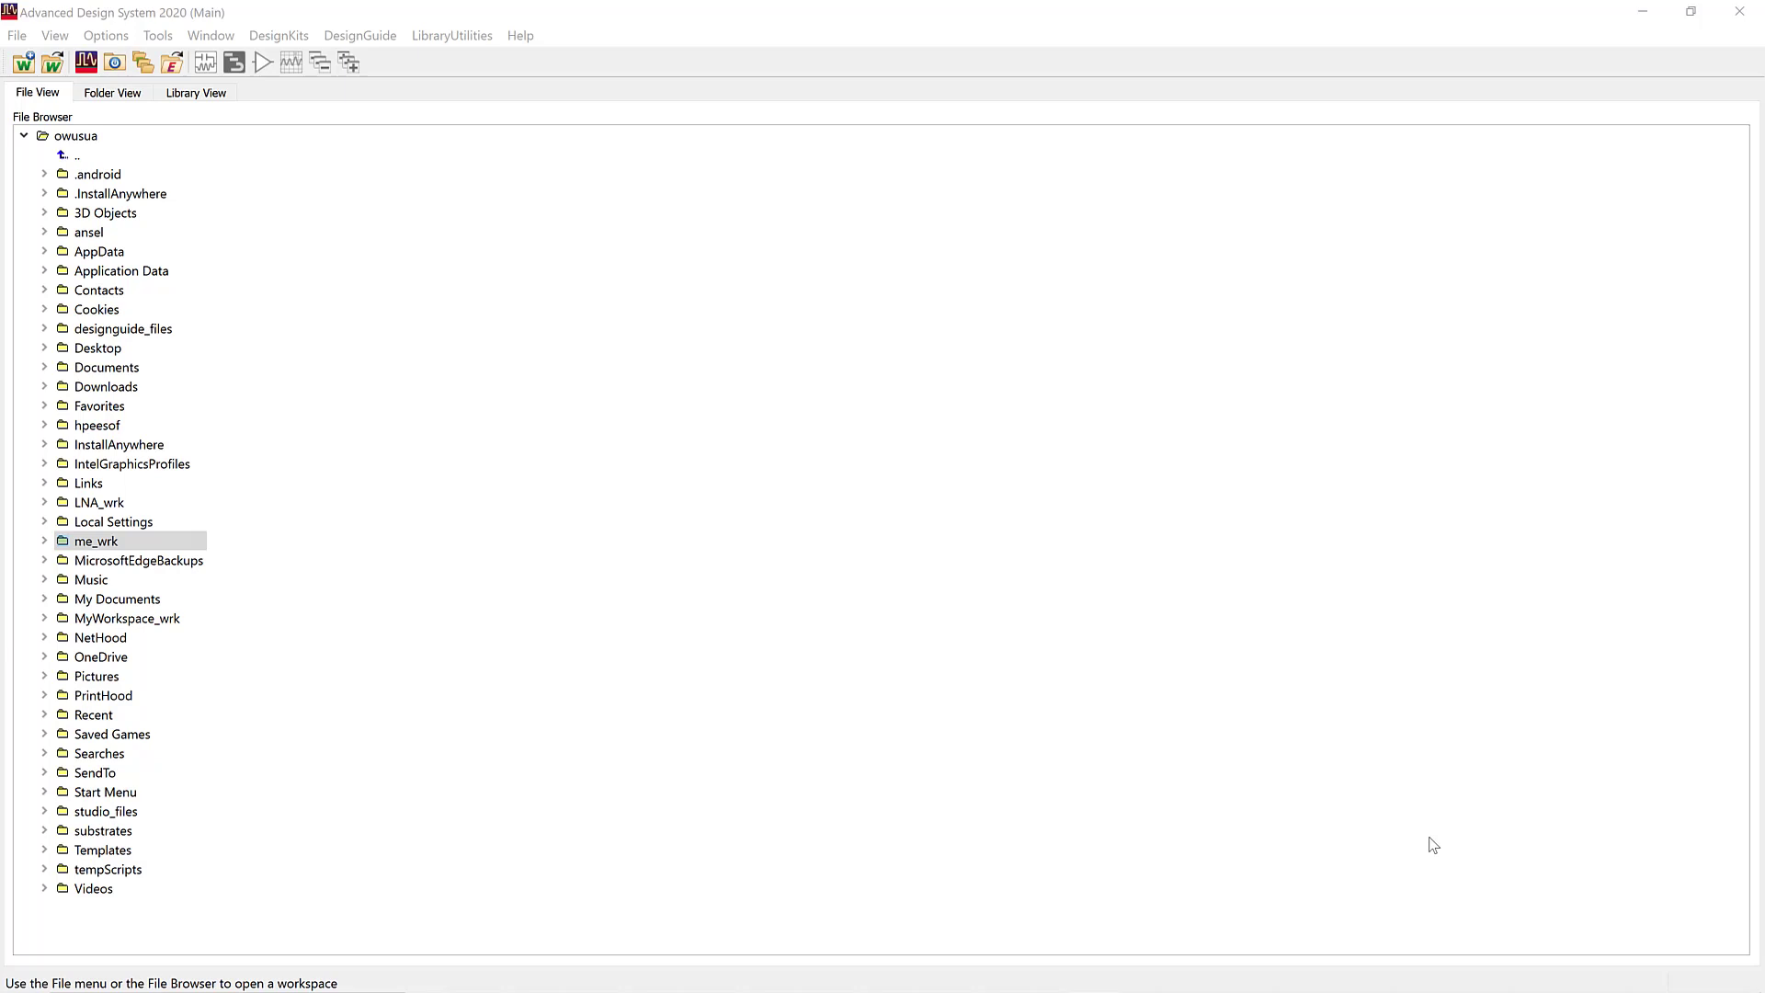
Start creating a new workspace and consult the help topic explaining what a workspace is
left_click(211, 216)
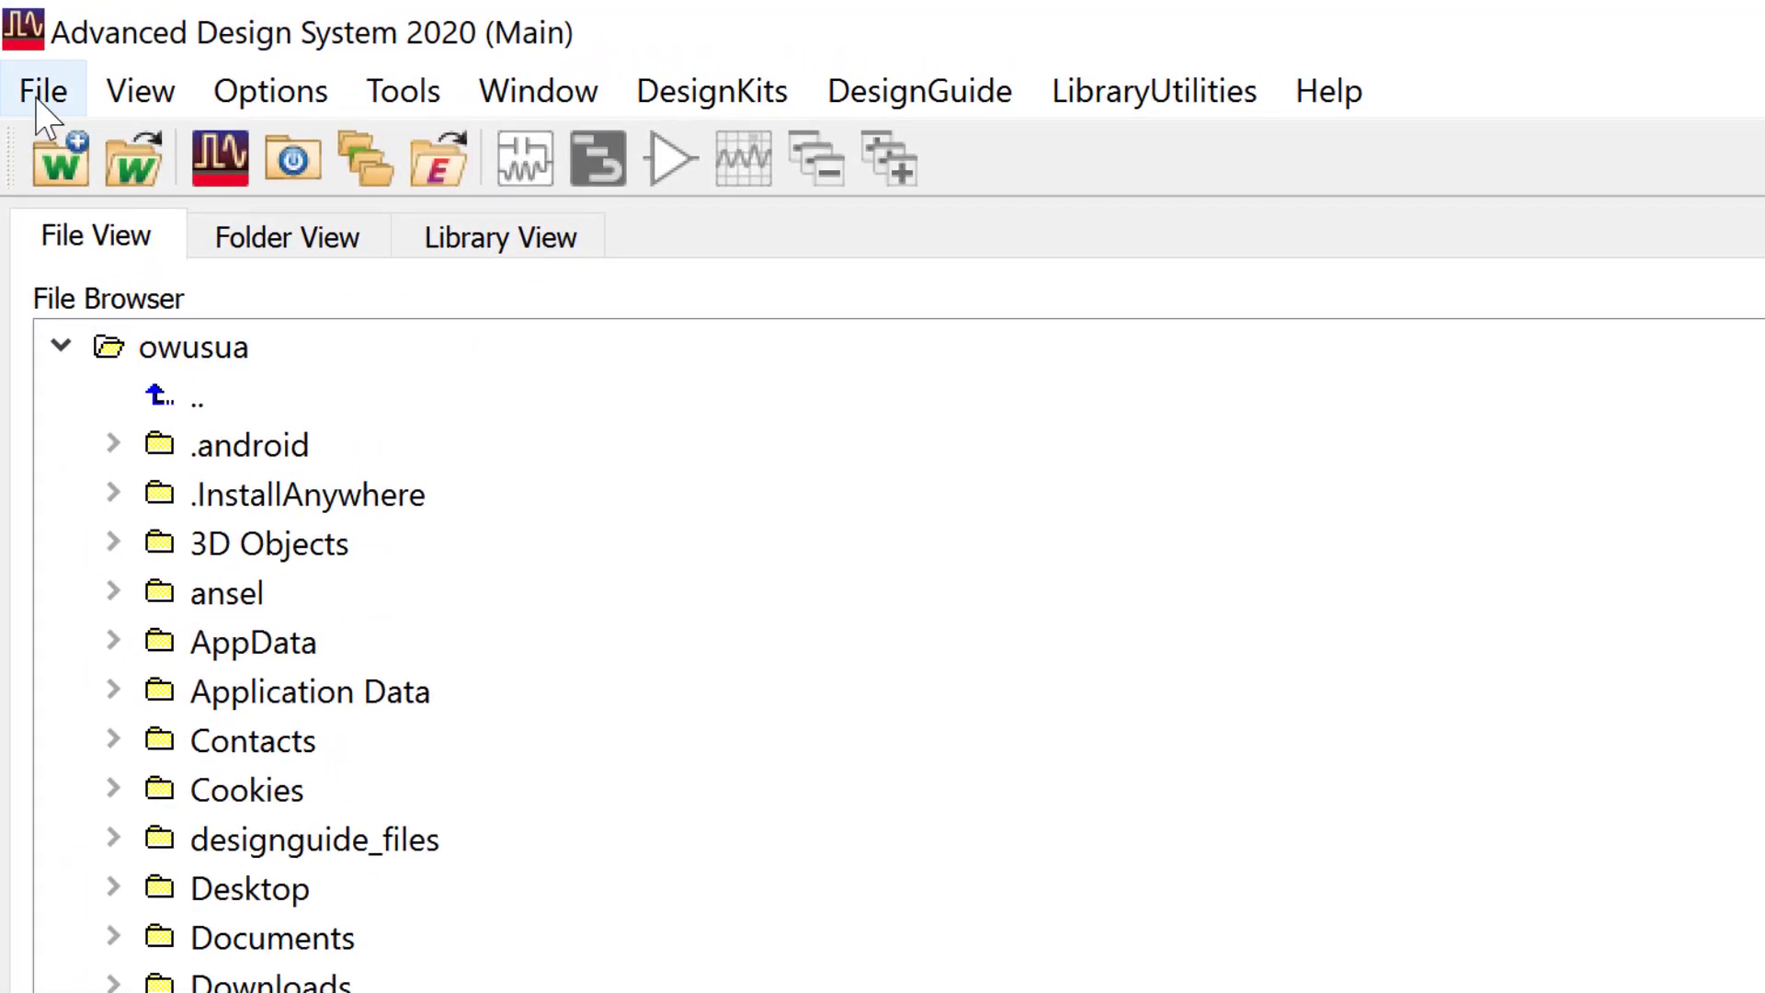
left_click(43, 92)
mouse_move(122, 170)
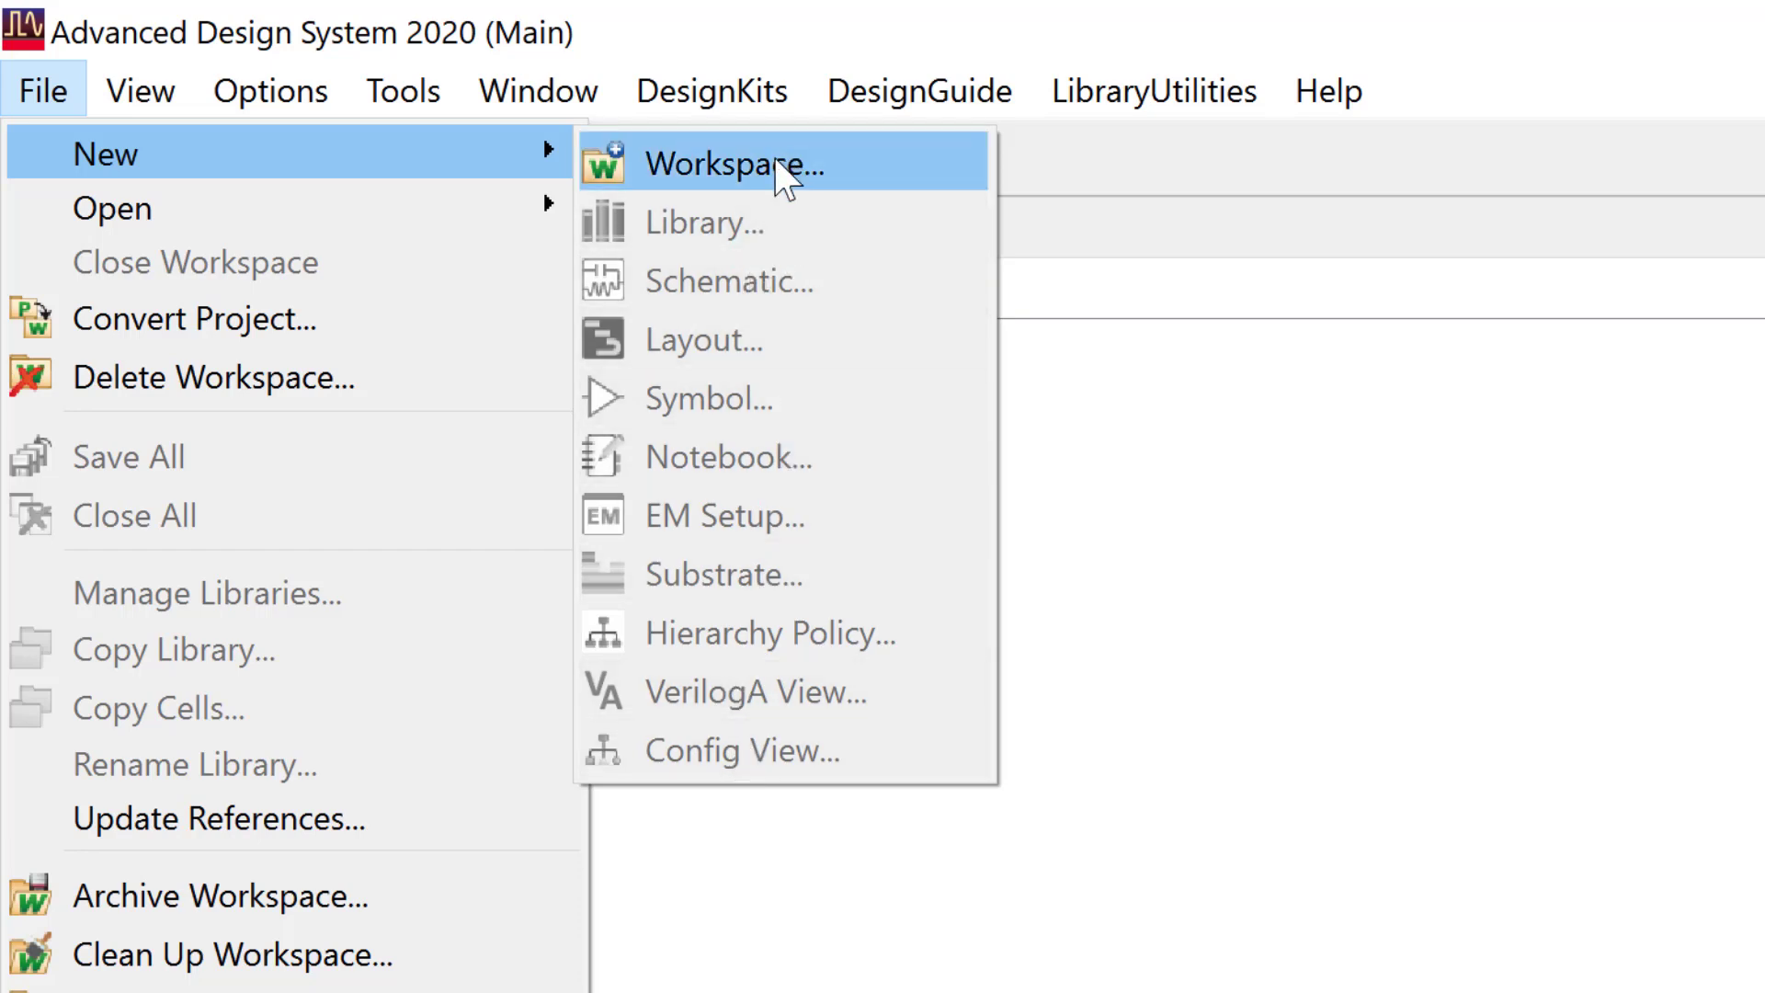
left_click(712, 158)
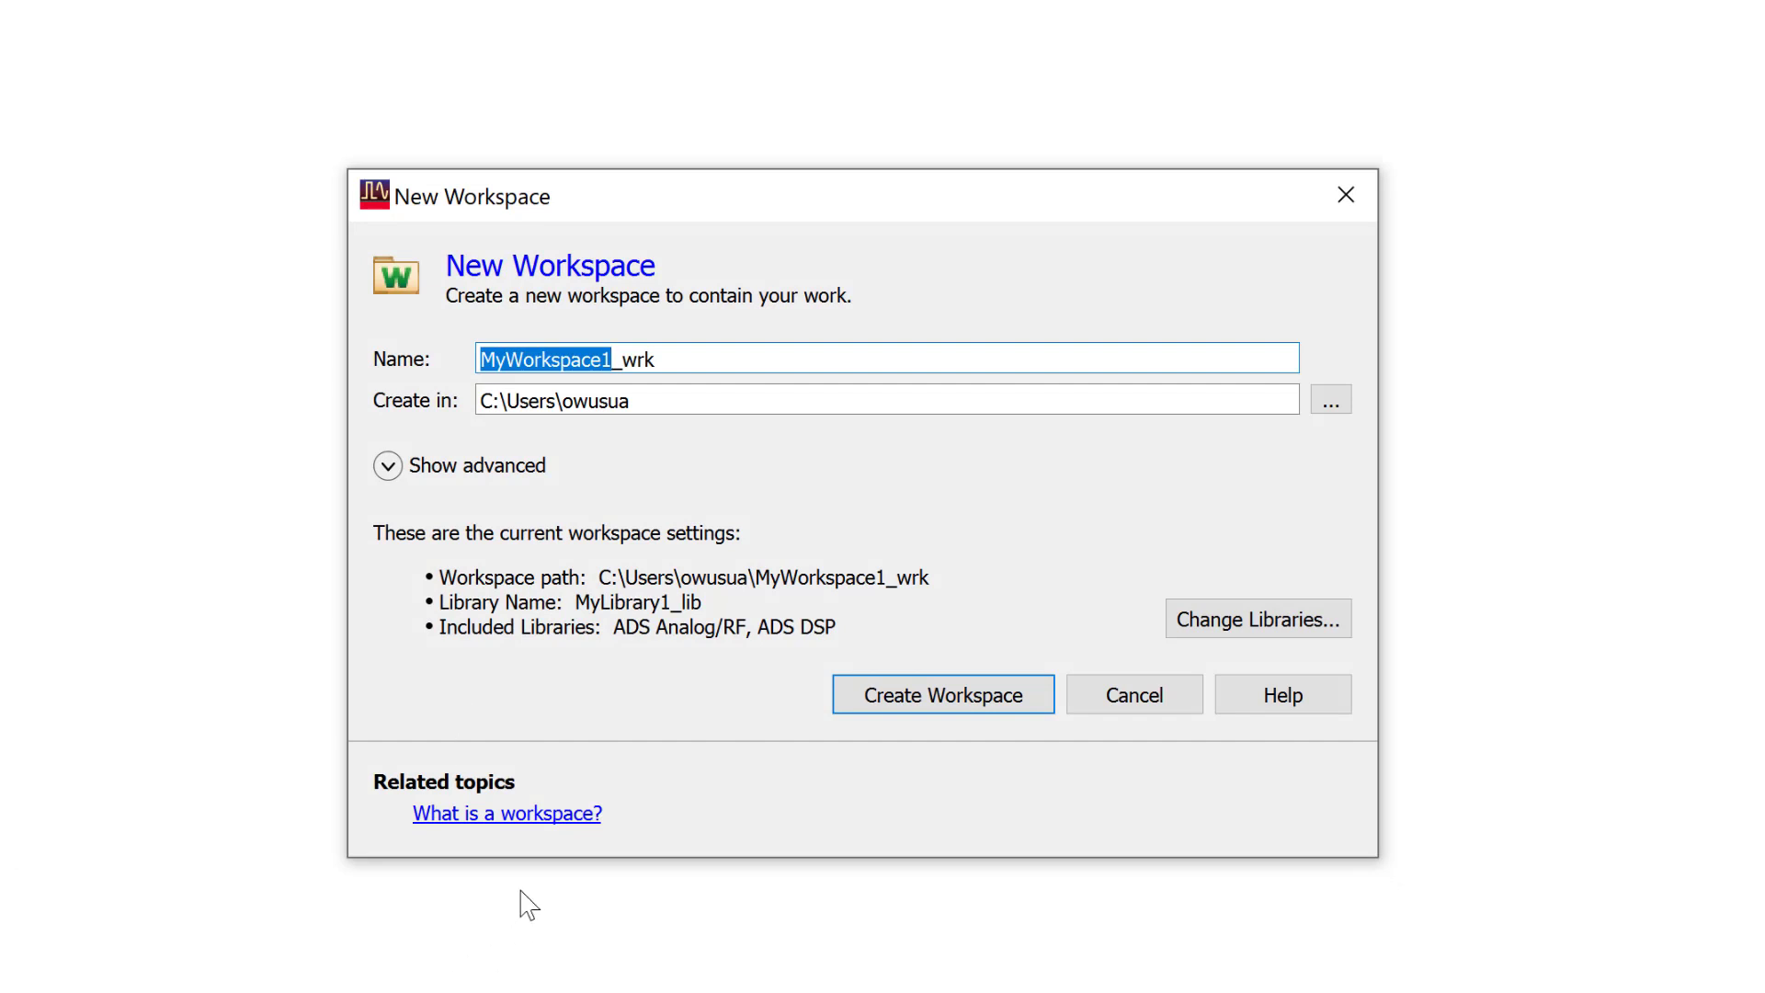
left_click(554, 814)
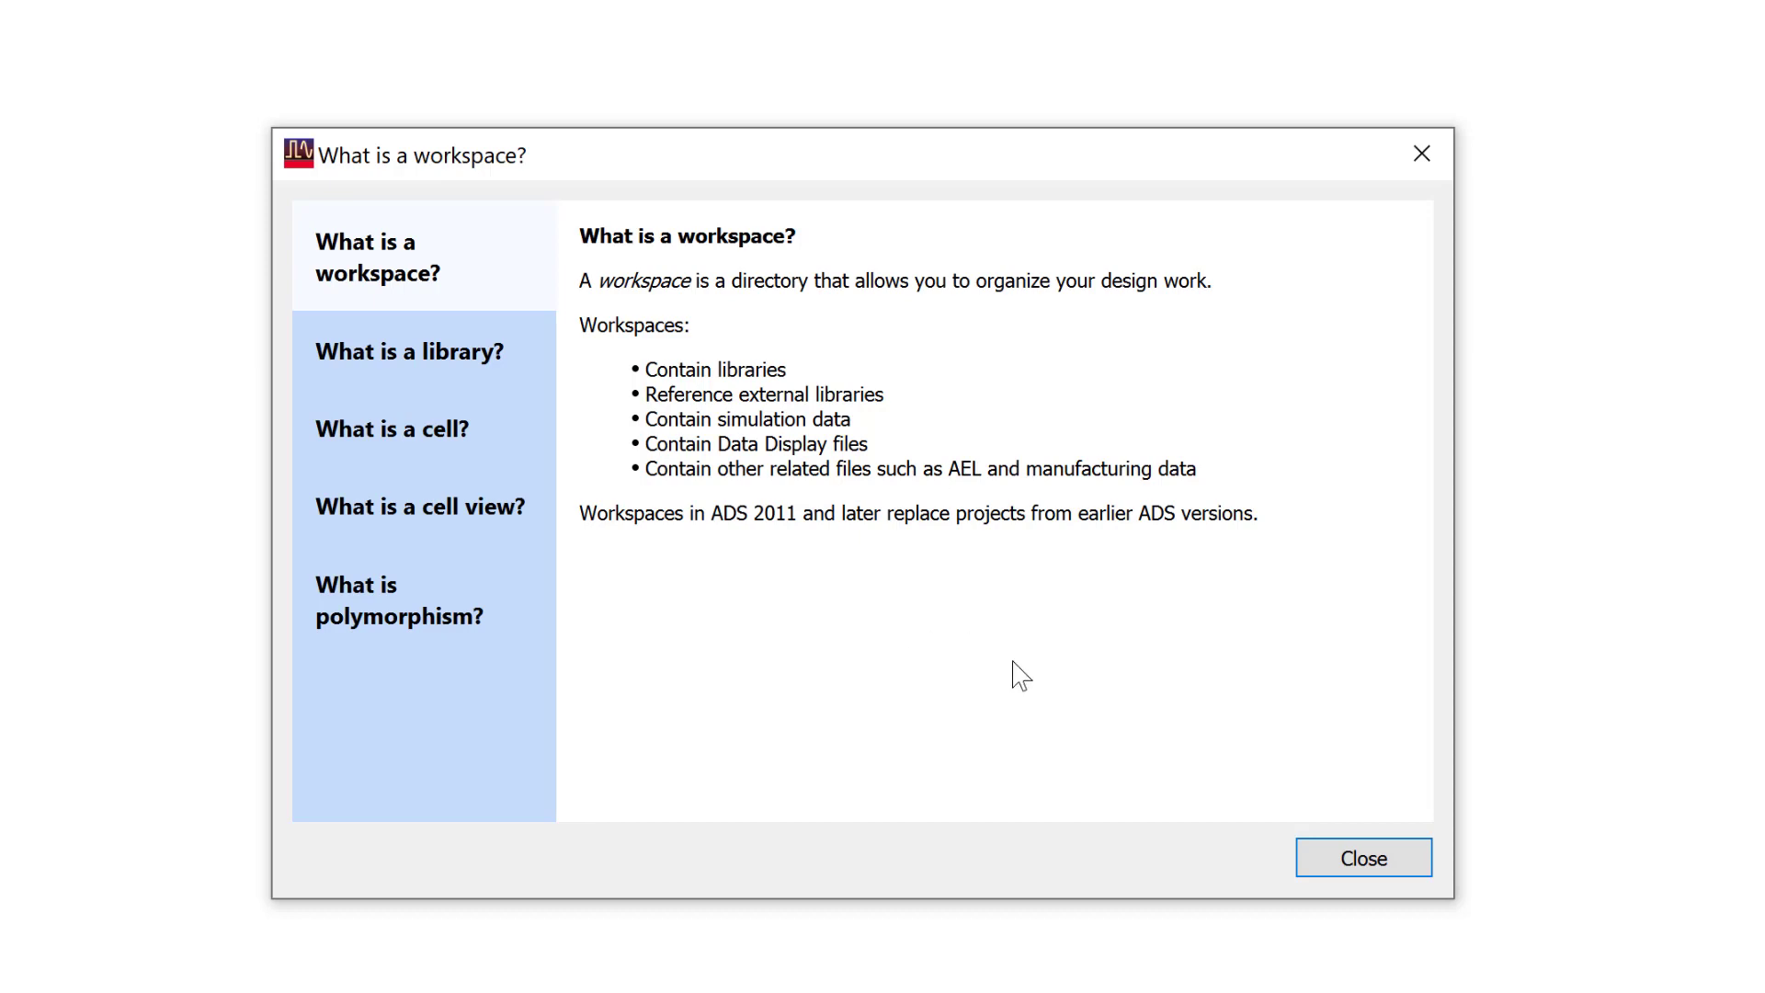
left_click(1363, 857)
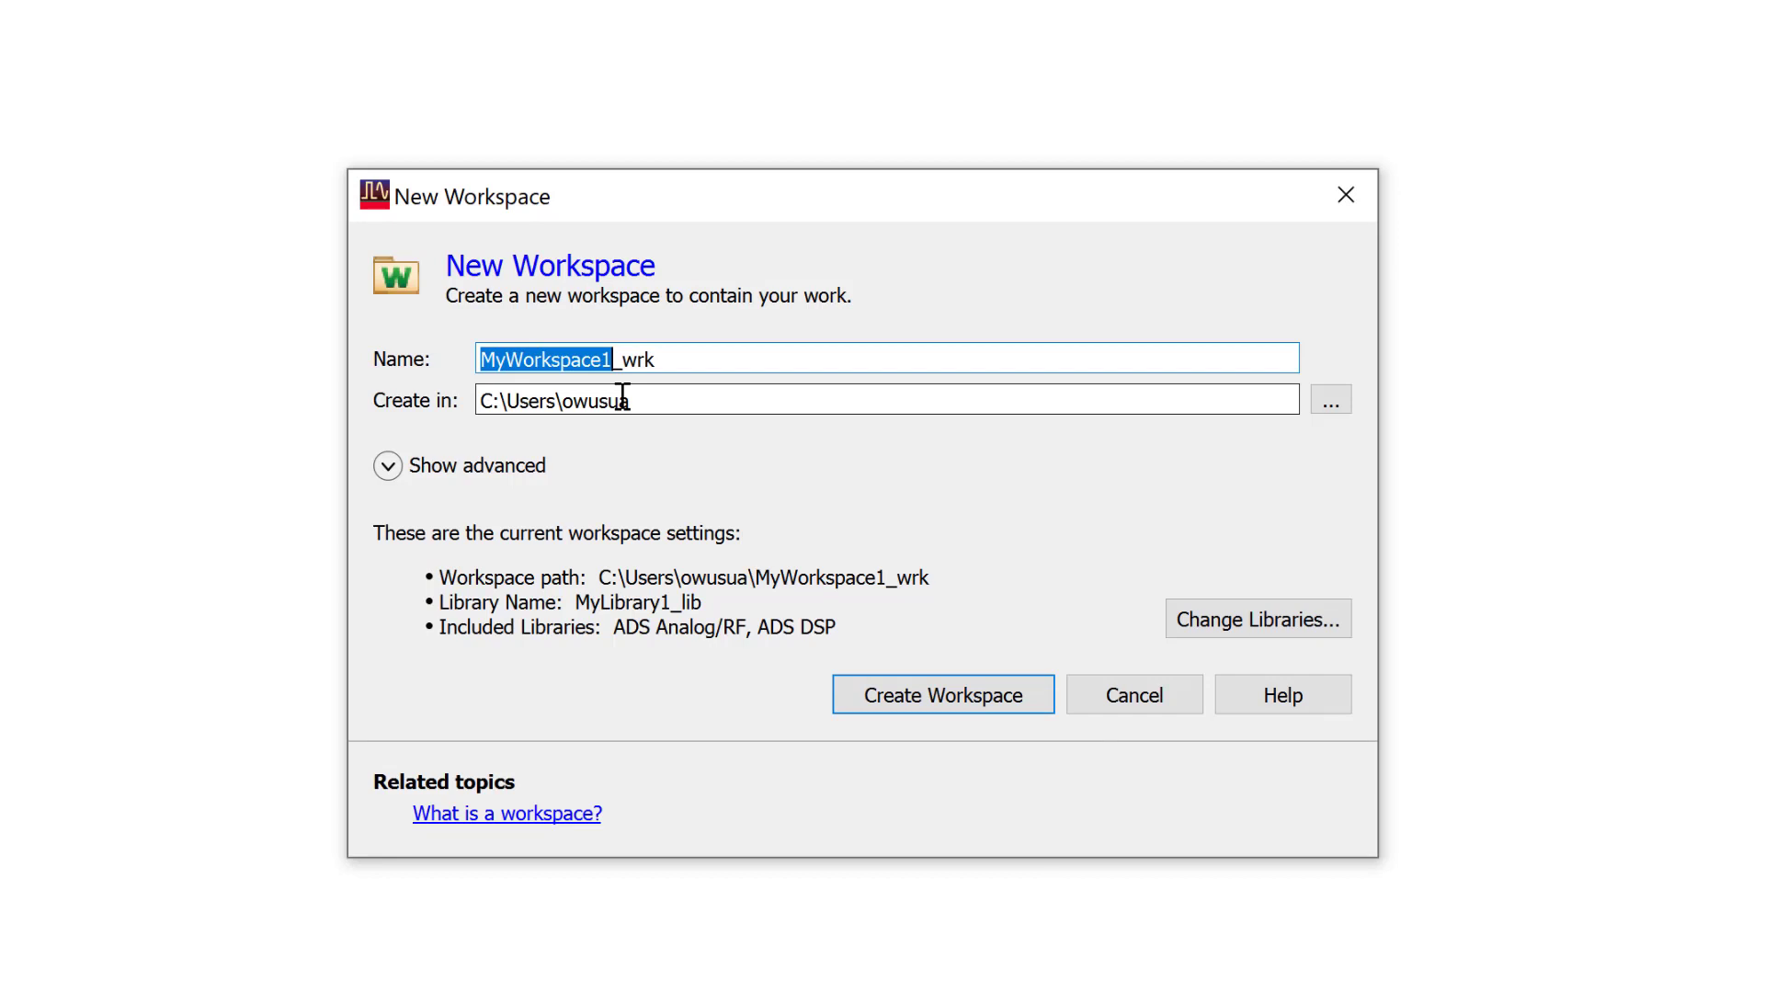
Enter the personal name as the workspace name, set Desktop as its location, and create the workspace
key("BackSpace")
type("Agyakoma")
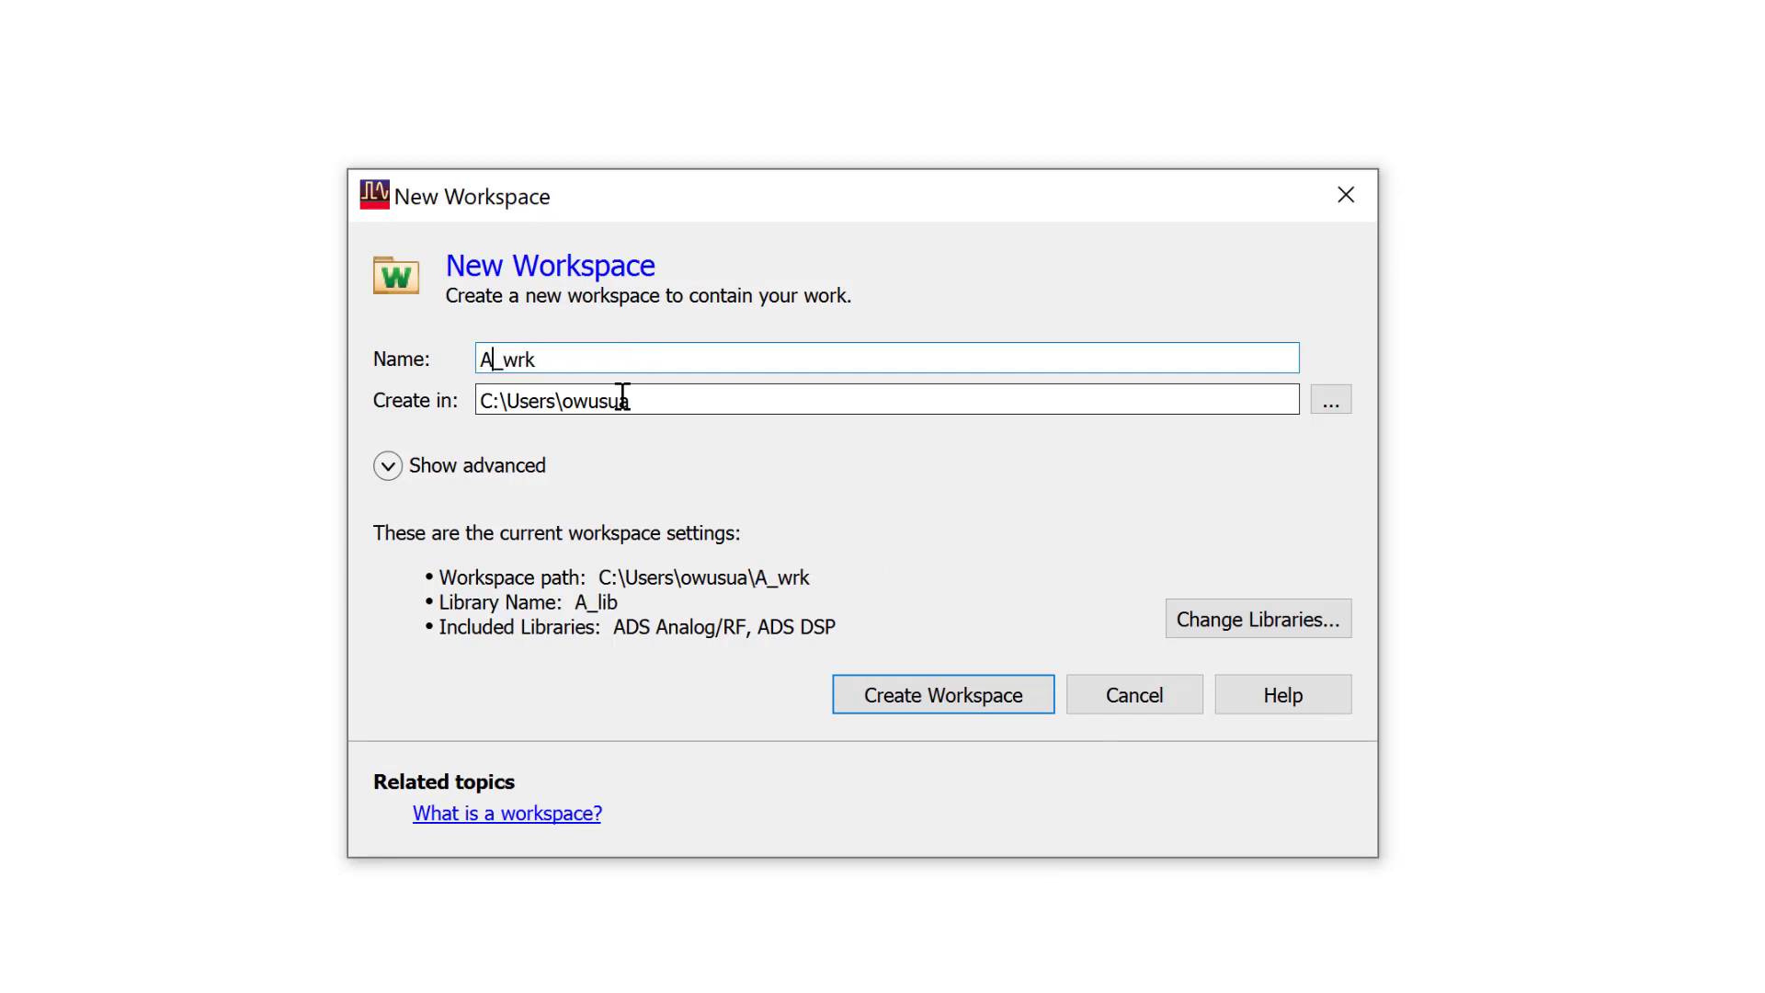
type("h")
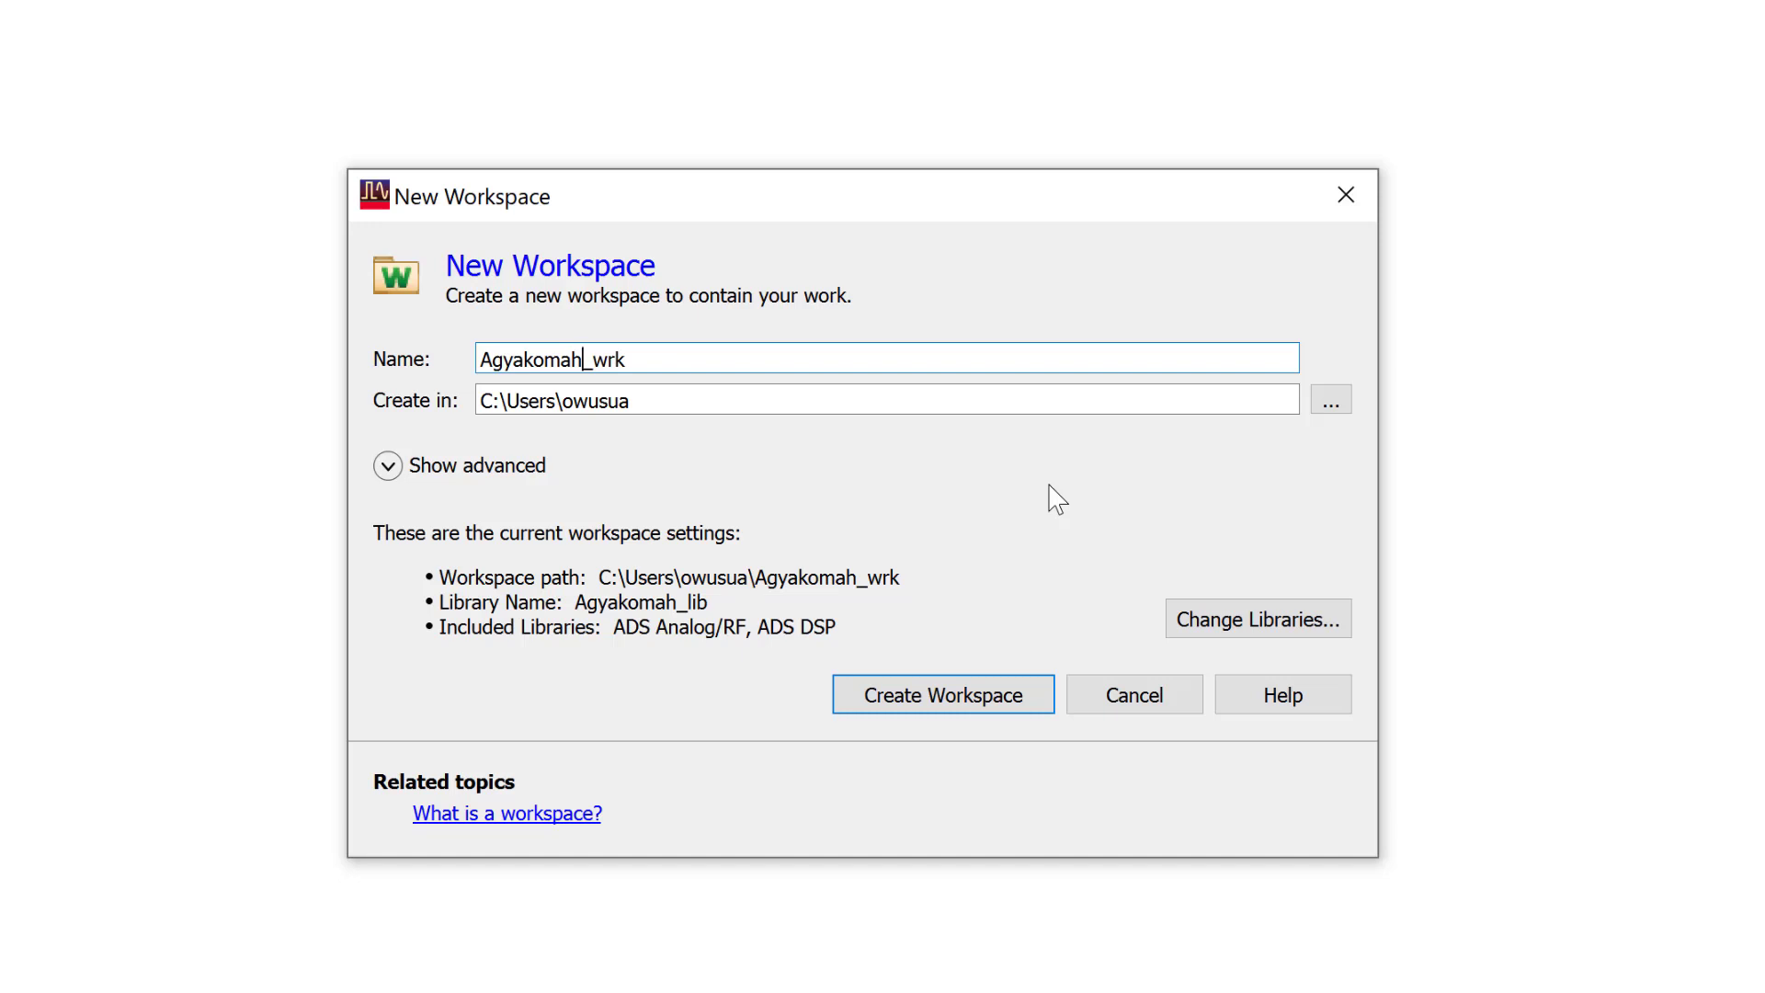
left_click(1336, 405)
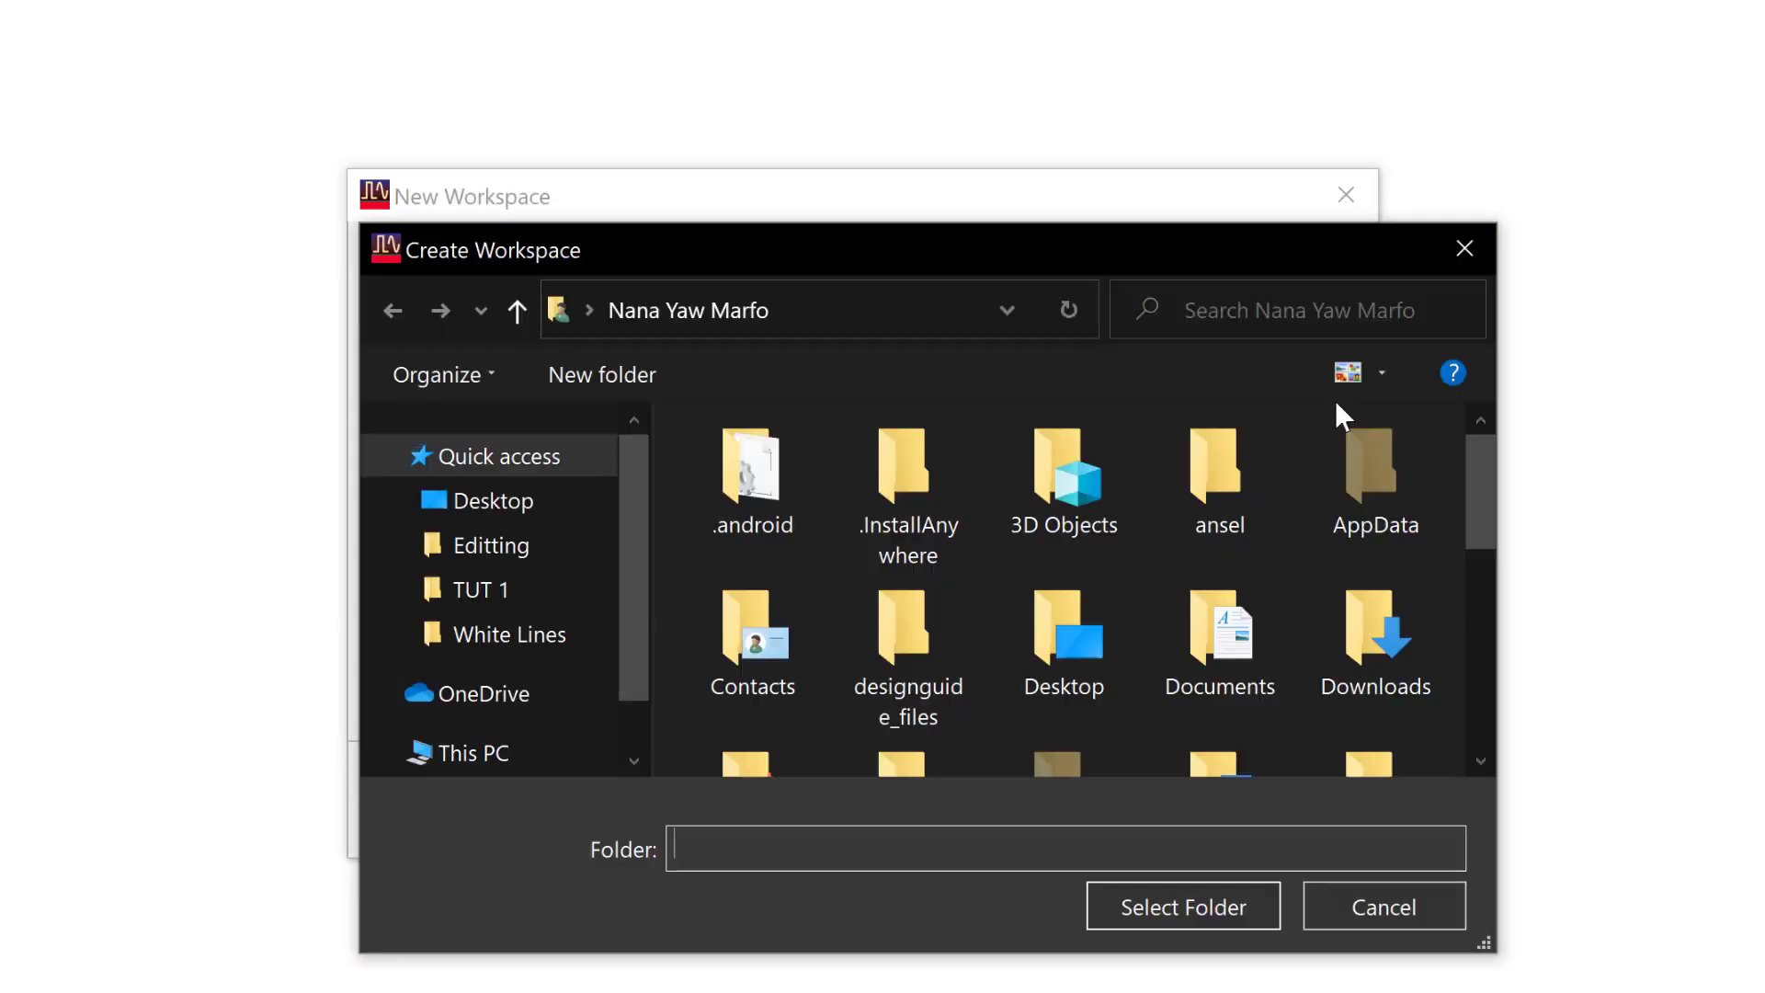
left_click(512, 500)
left_click(1091, 907)
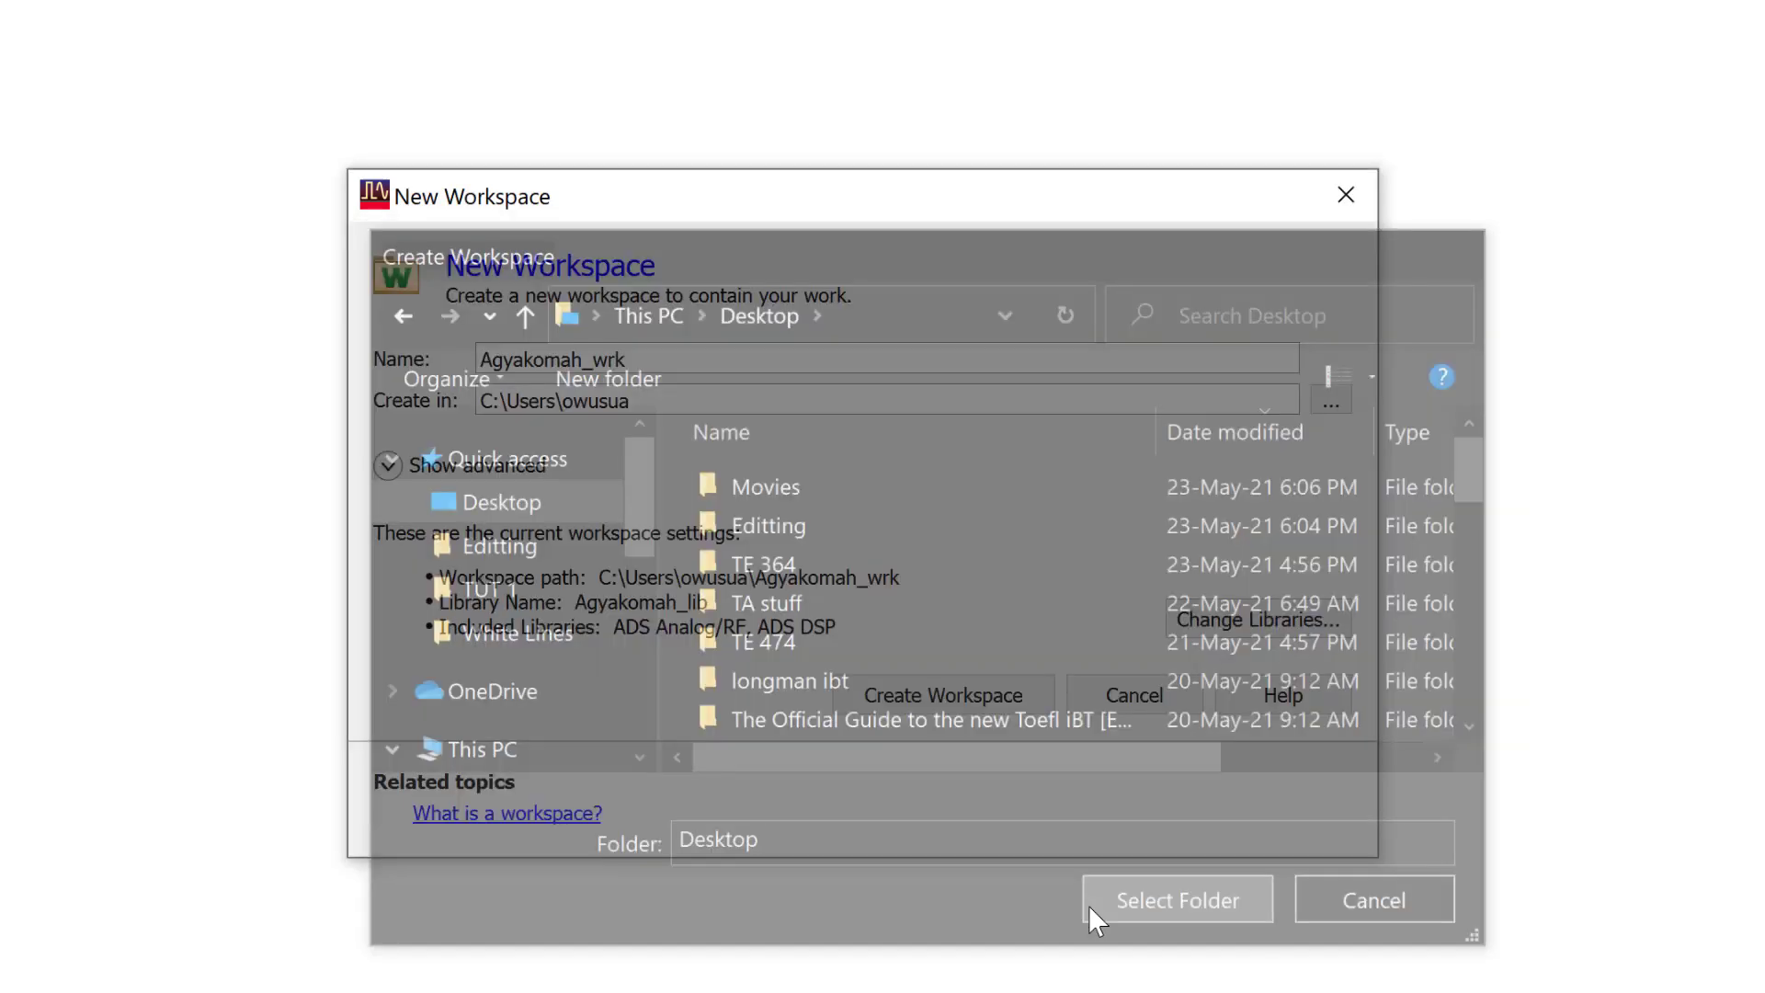
left_click(936, 696)
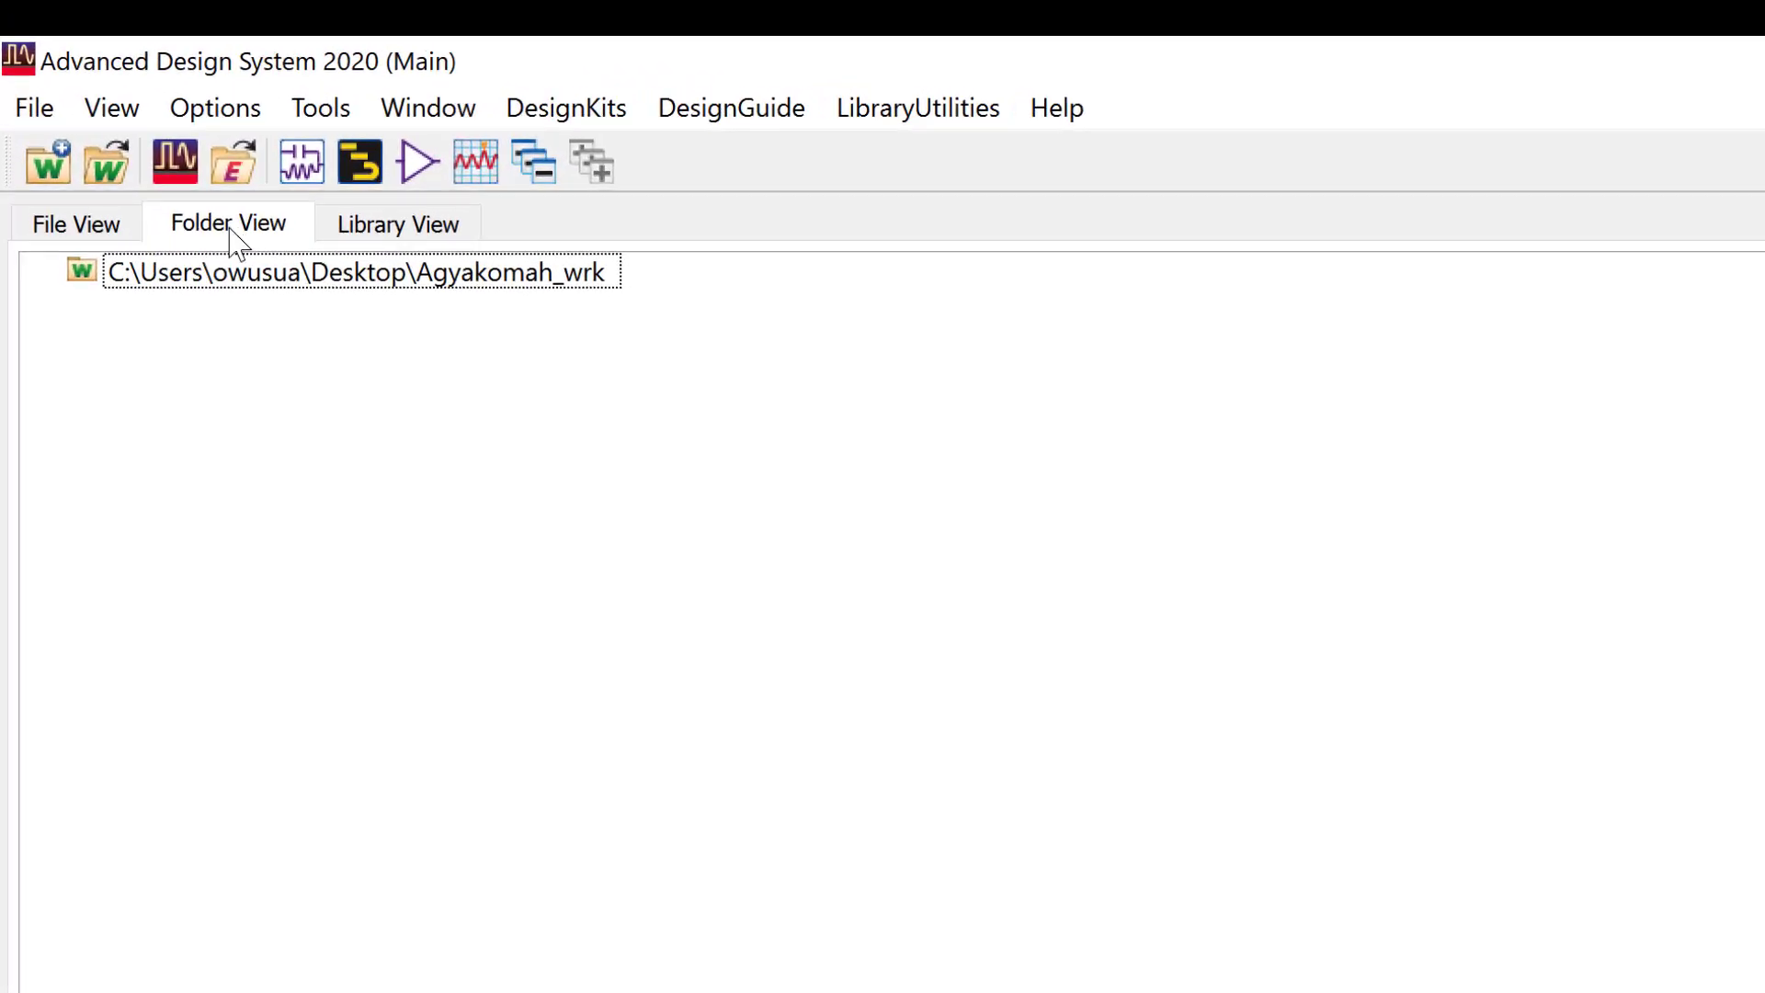
Create a schematic in the new workspace library with the cell name cell_1 and arrange its window beside the main window
left_click(357, 236)
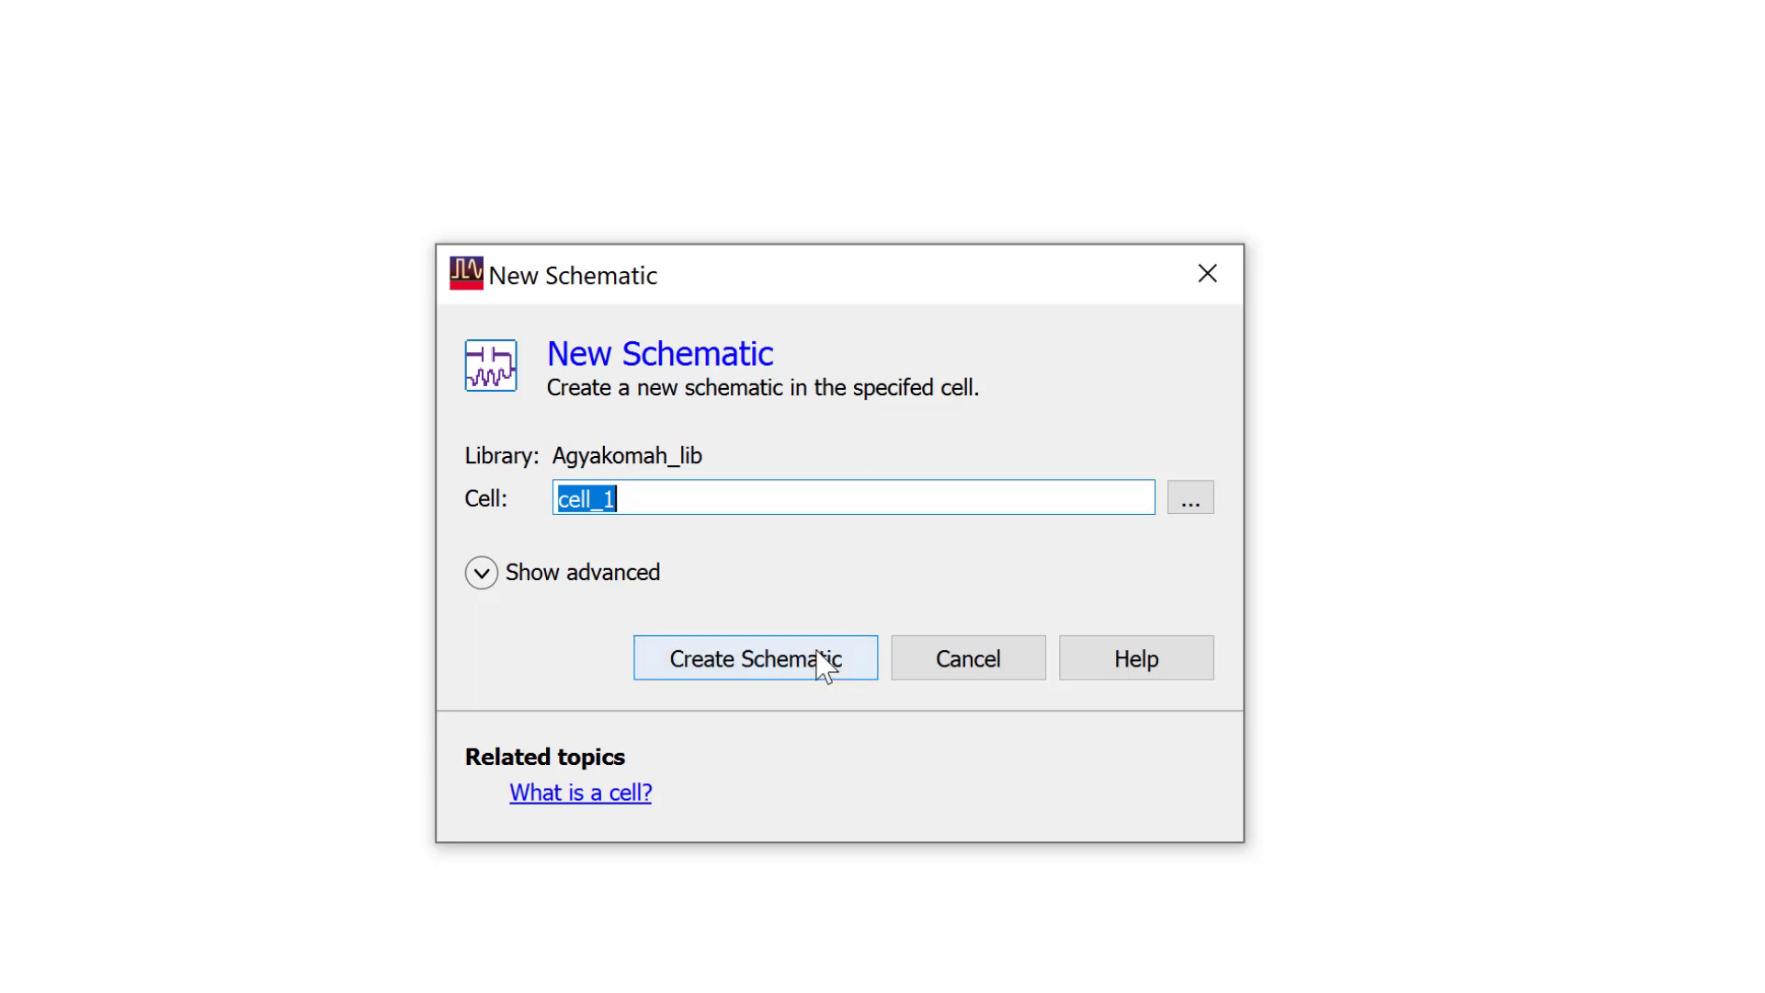
left_click(825, 663)
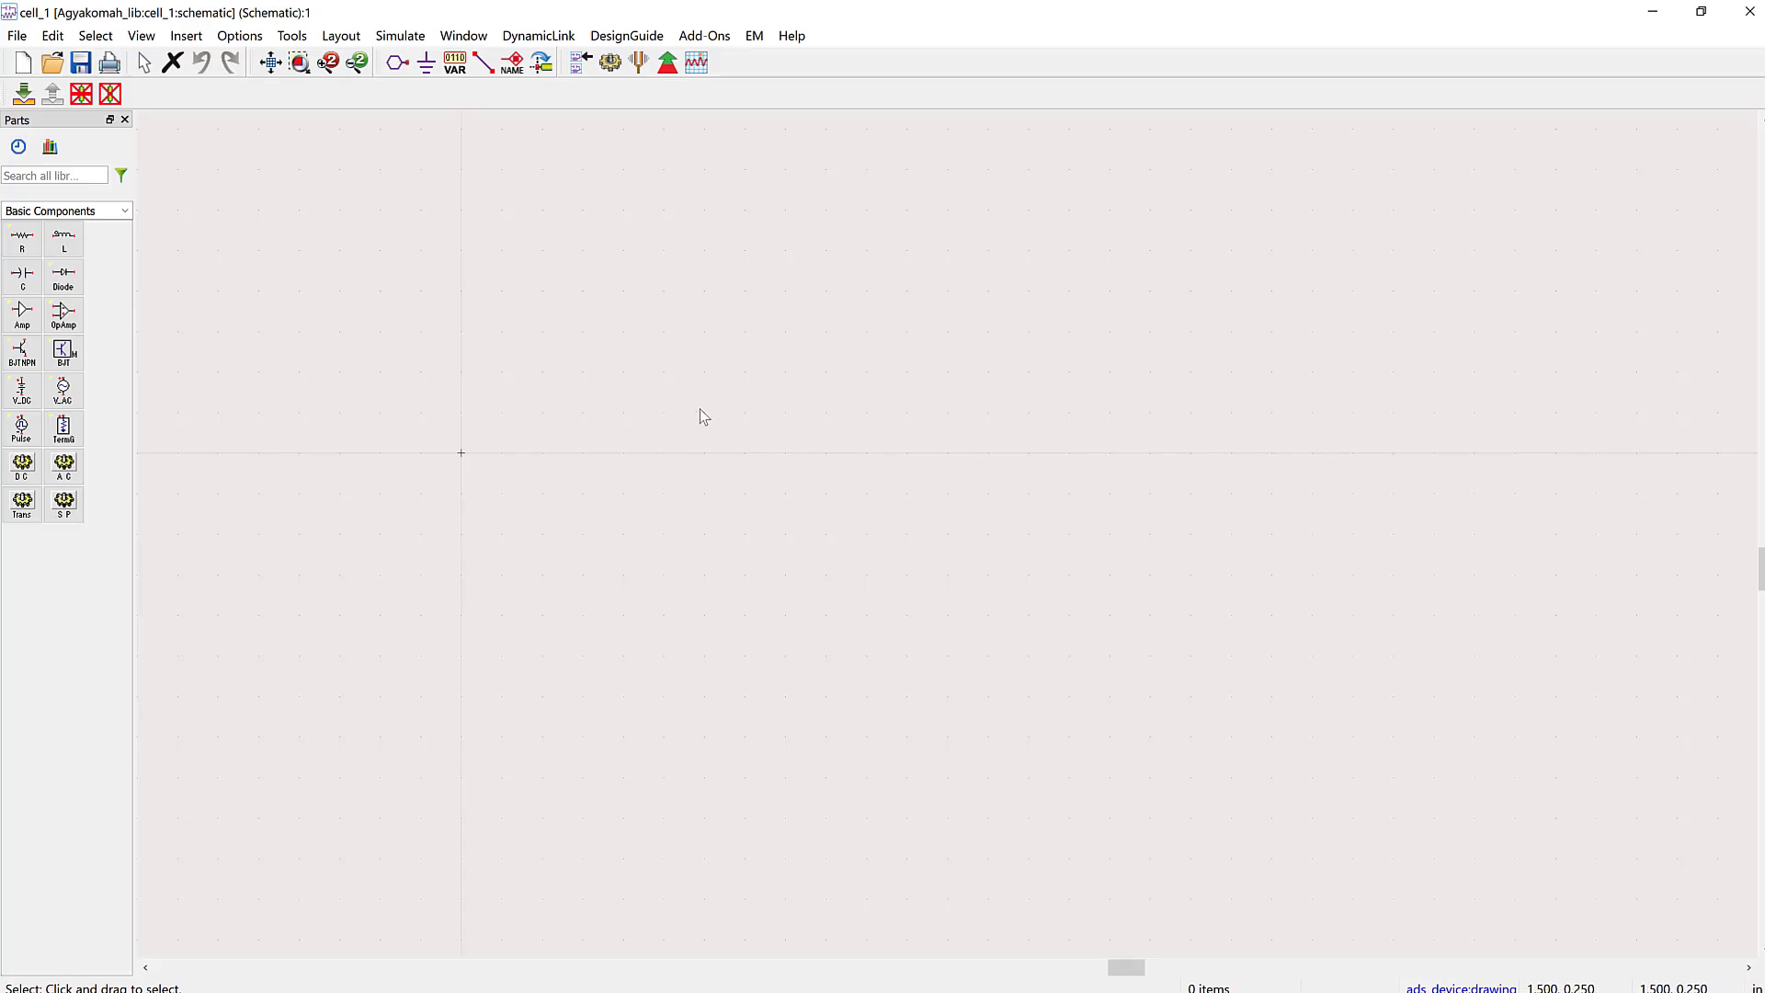
key("super+Right")
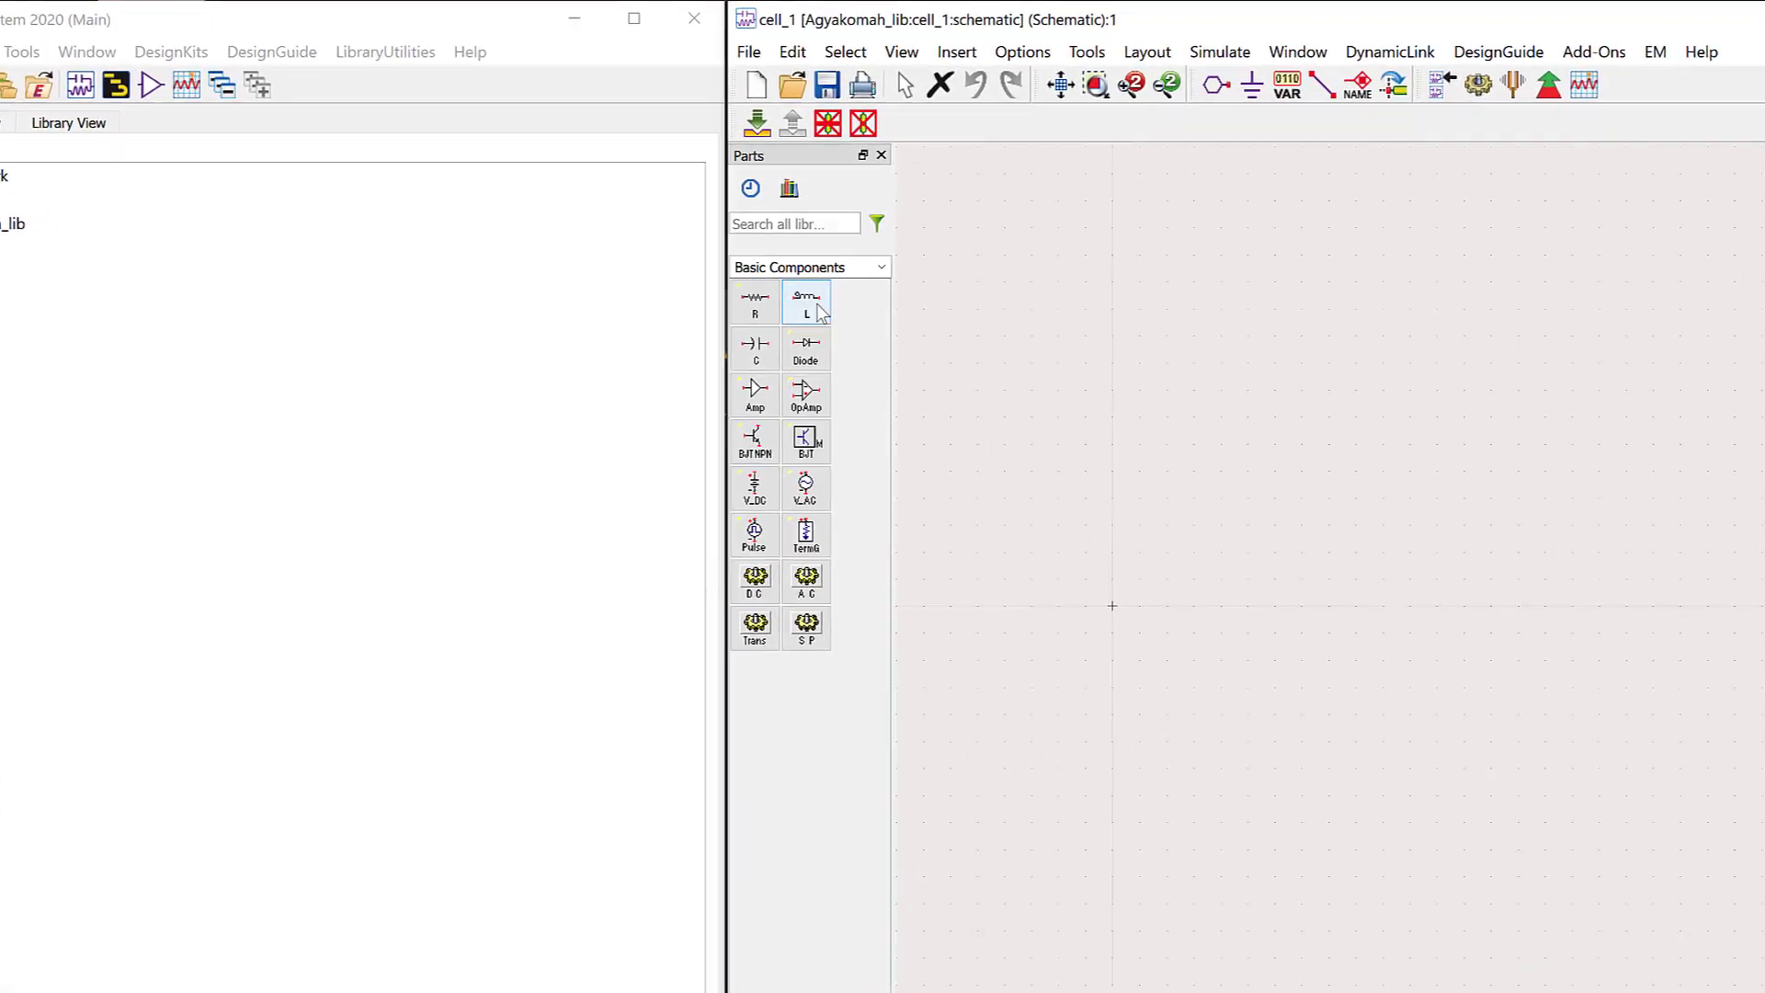
Place an inductor, a resistor and a capacitor in a spaced horizontal row on the schematic
left_click(809, 306)
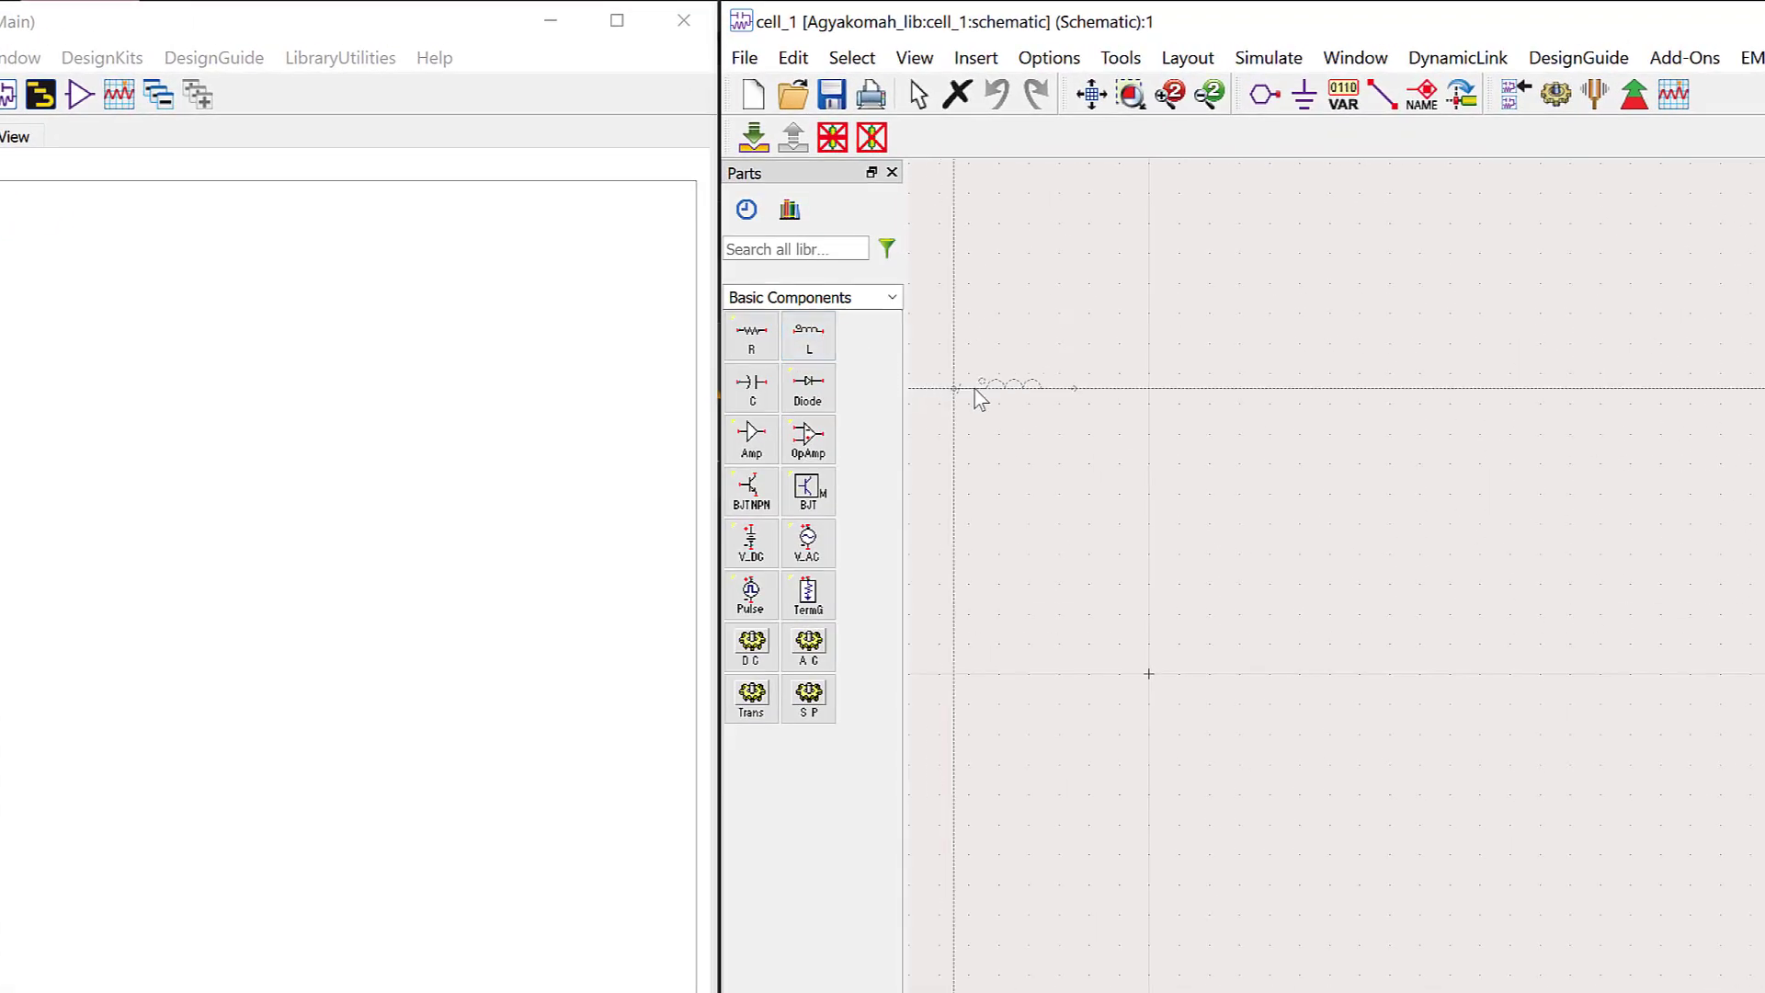
left_click(1259, 348)
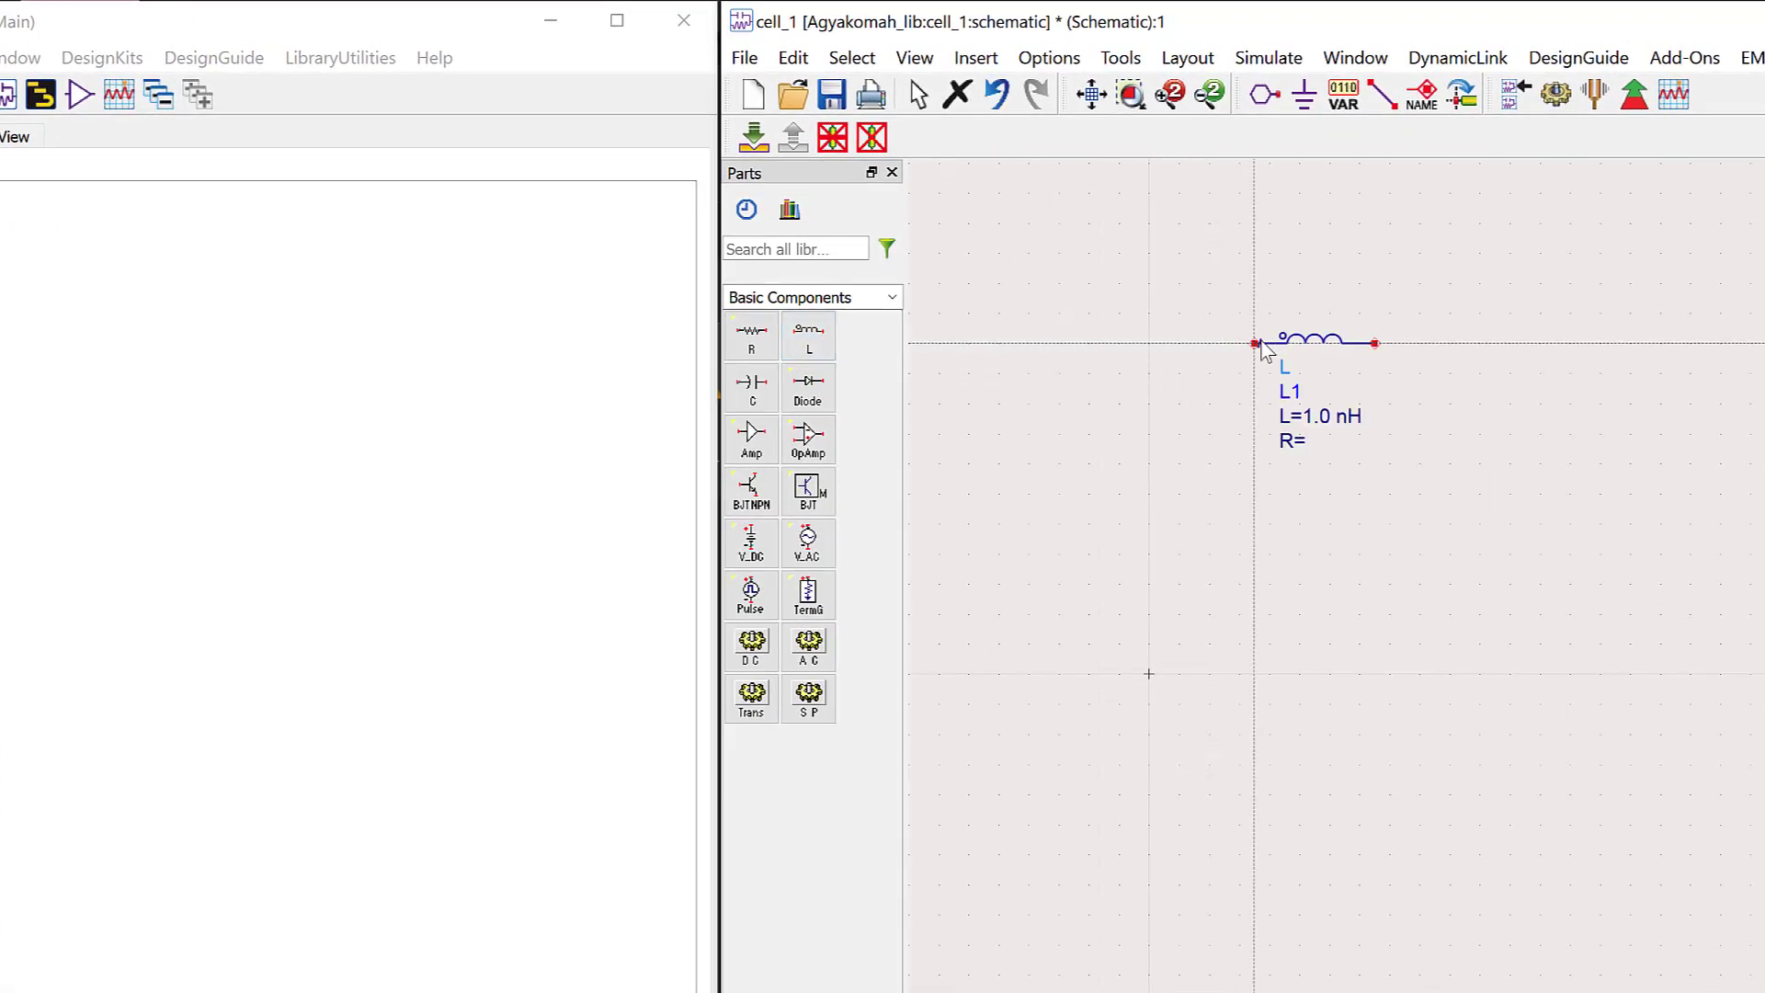
key("Escape")
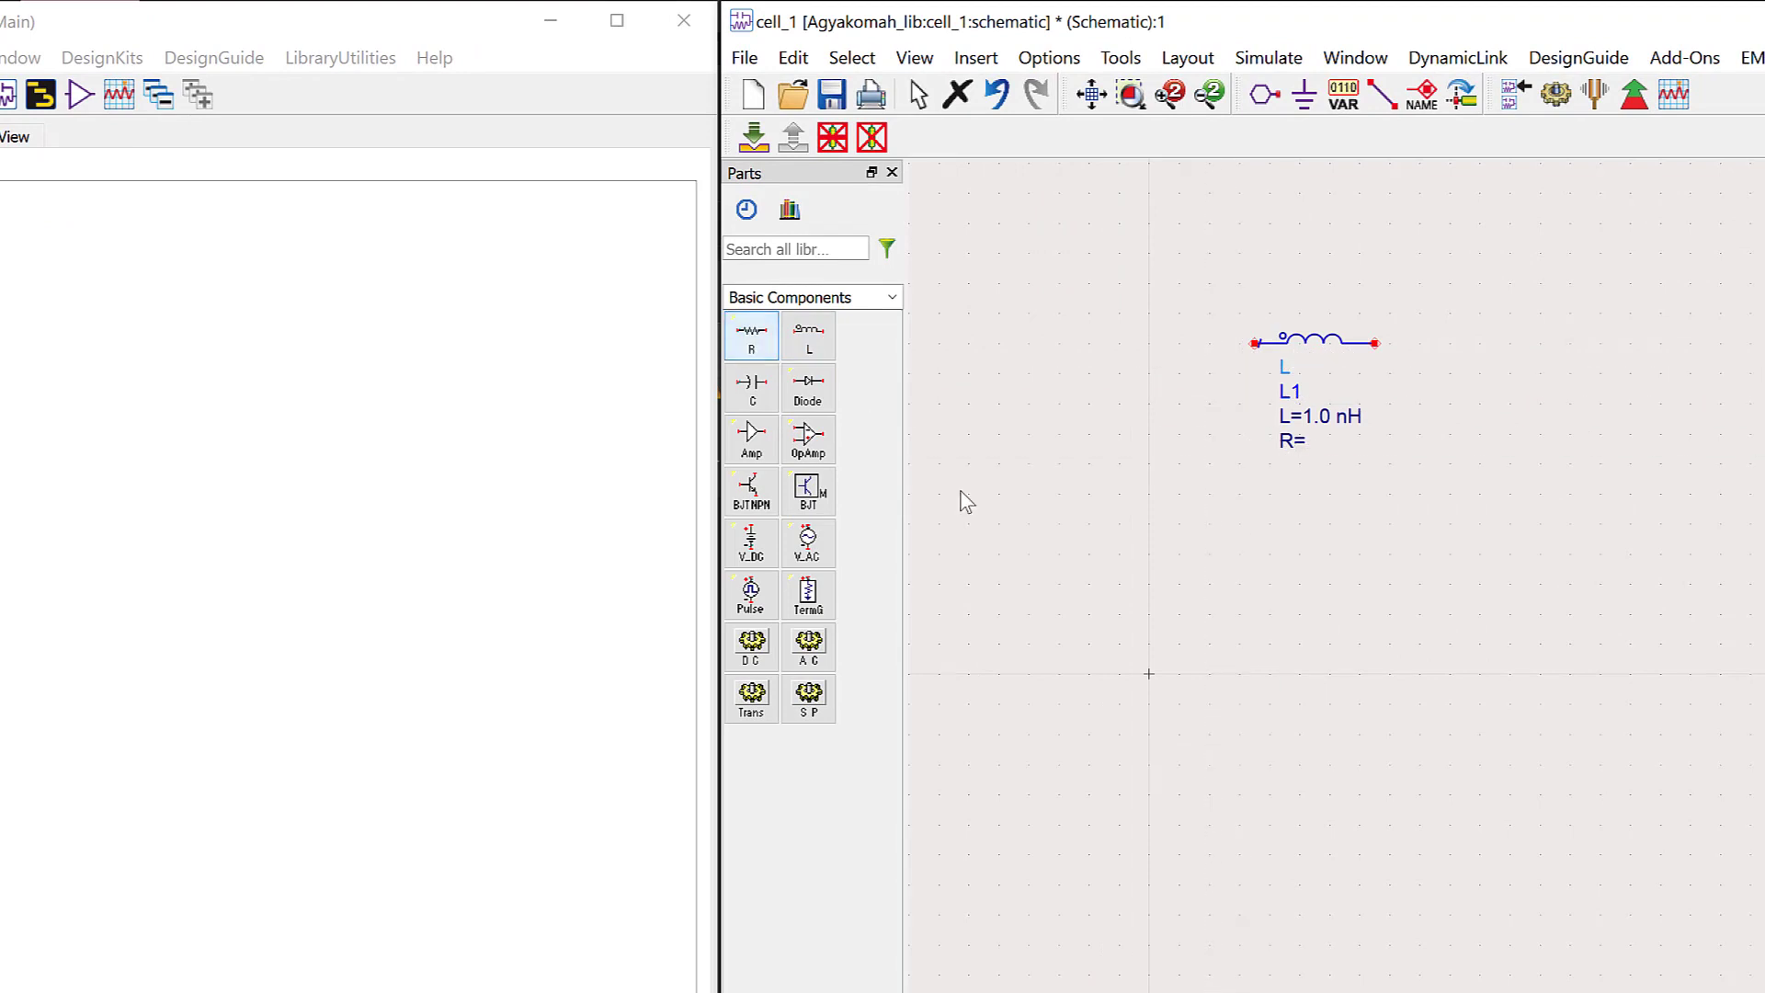
left_click(1542, 348)
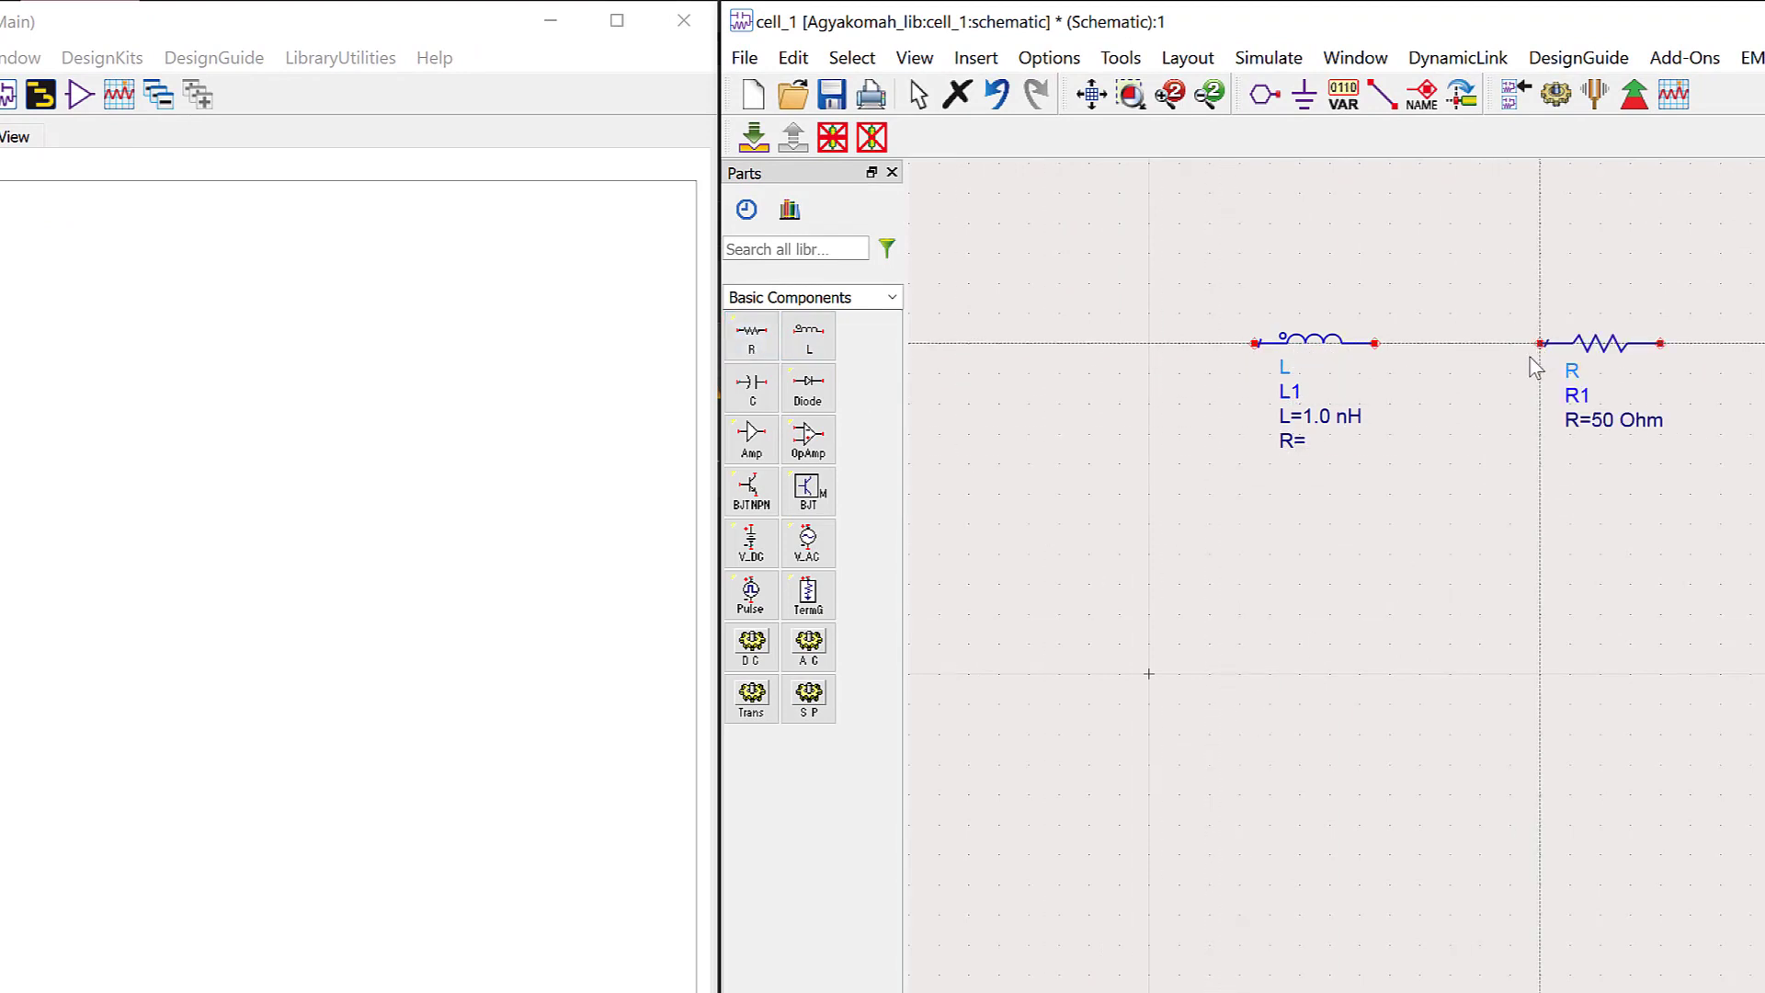
key("Escape")
left_click(752, 387)
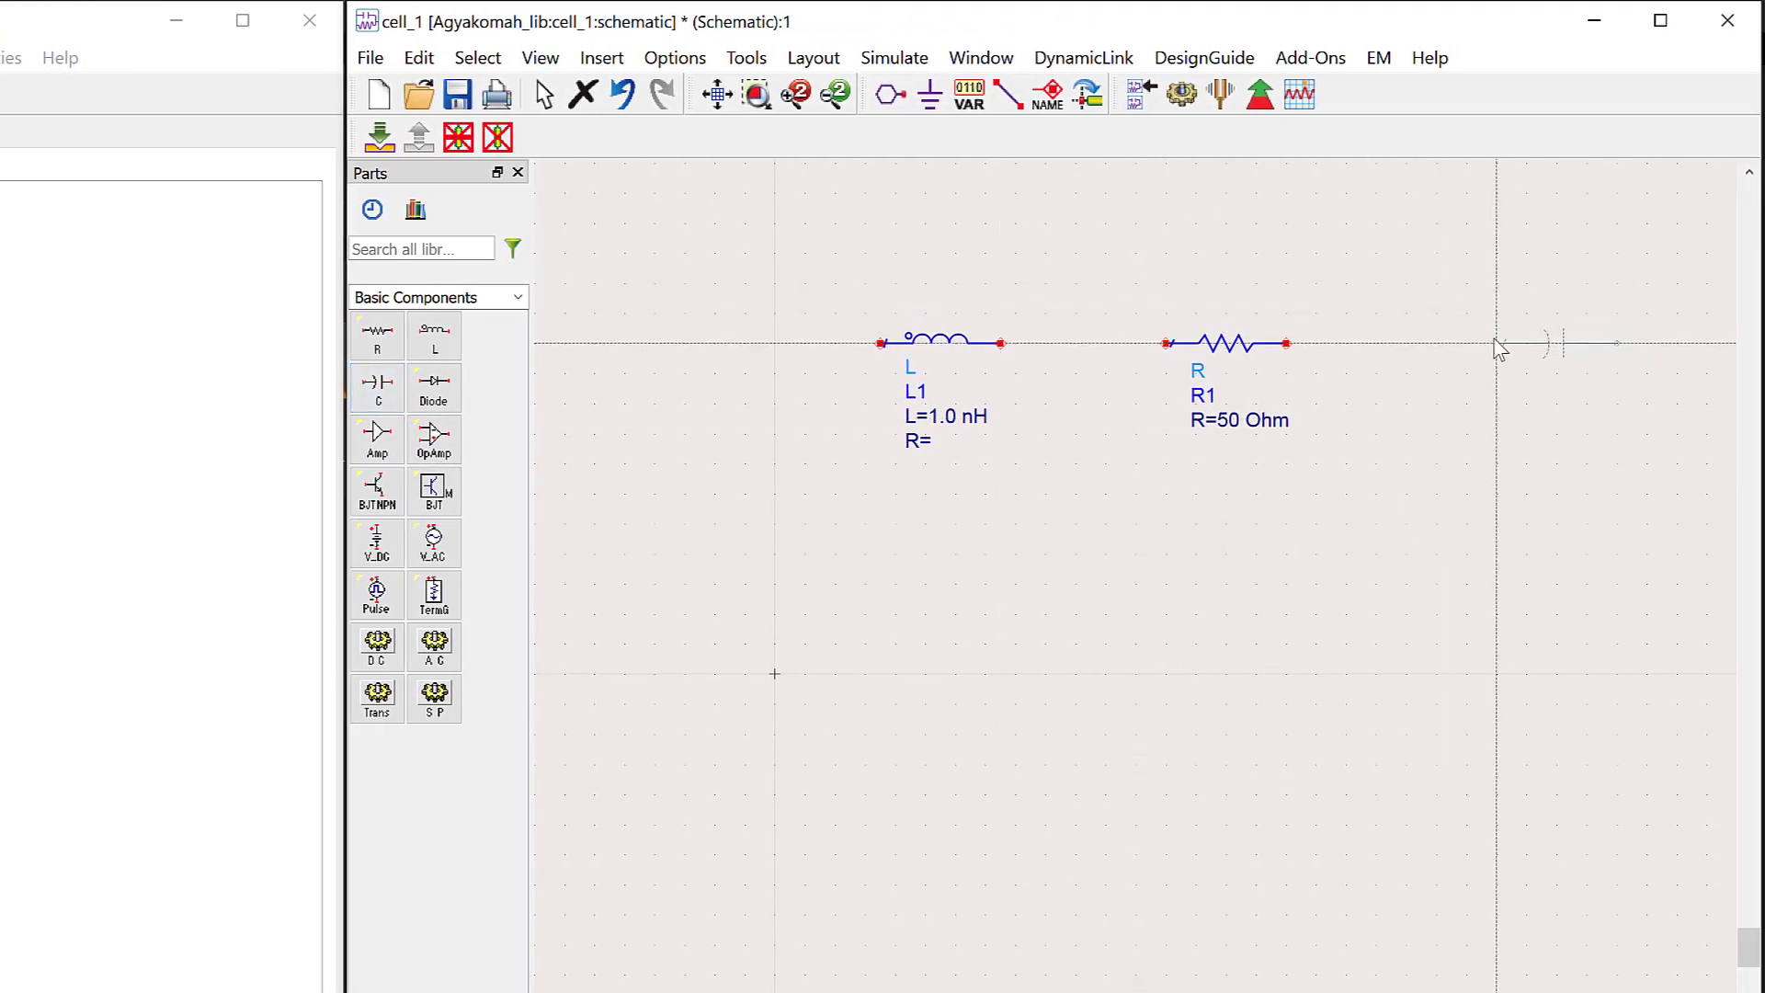
left_click(1496, 343)
Wire the inductor to the resistor and the resistor to the capacitor in series
left_click(1009, 94)
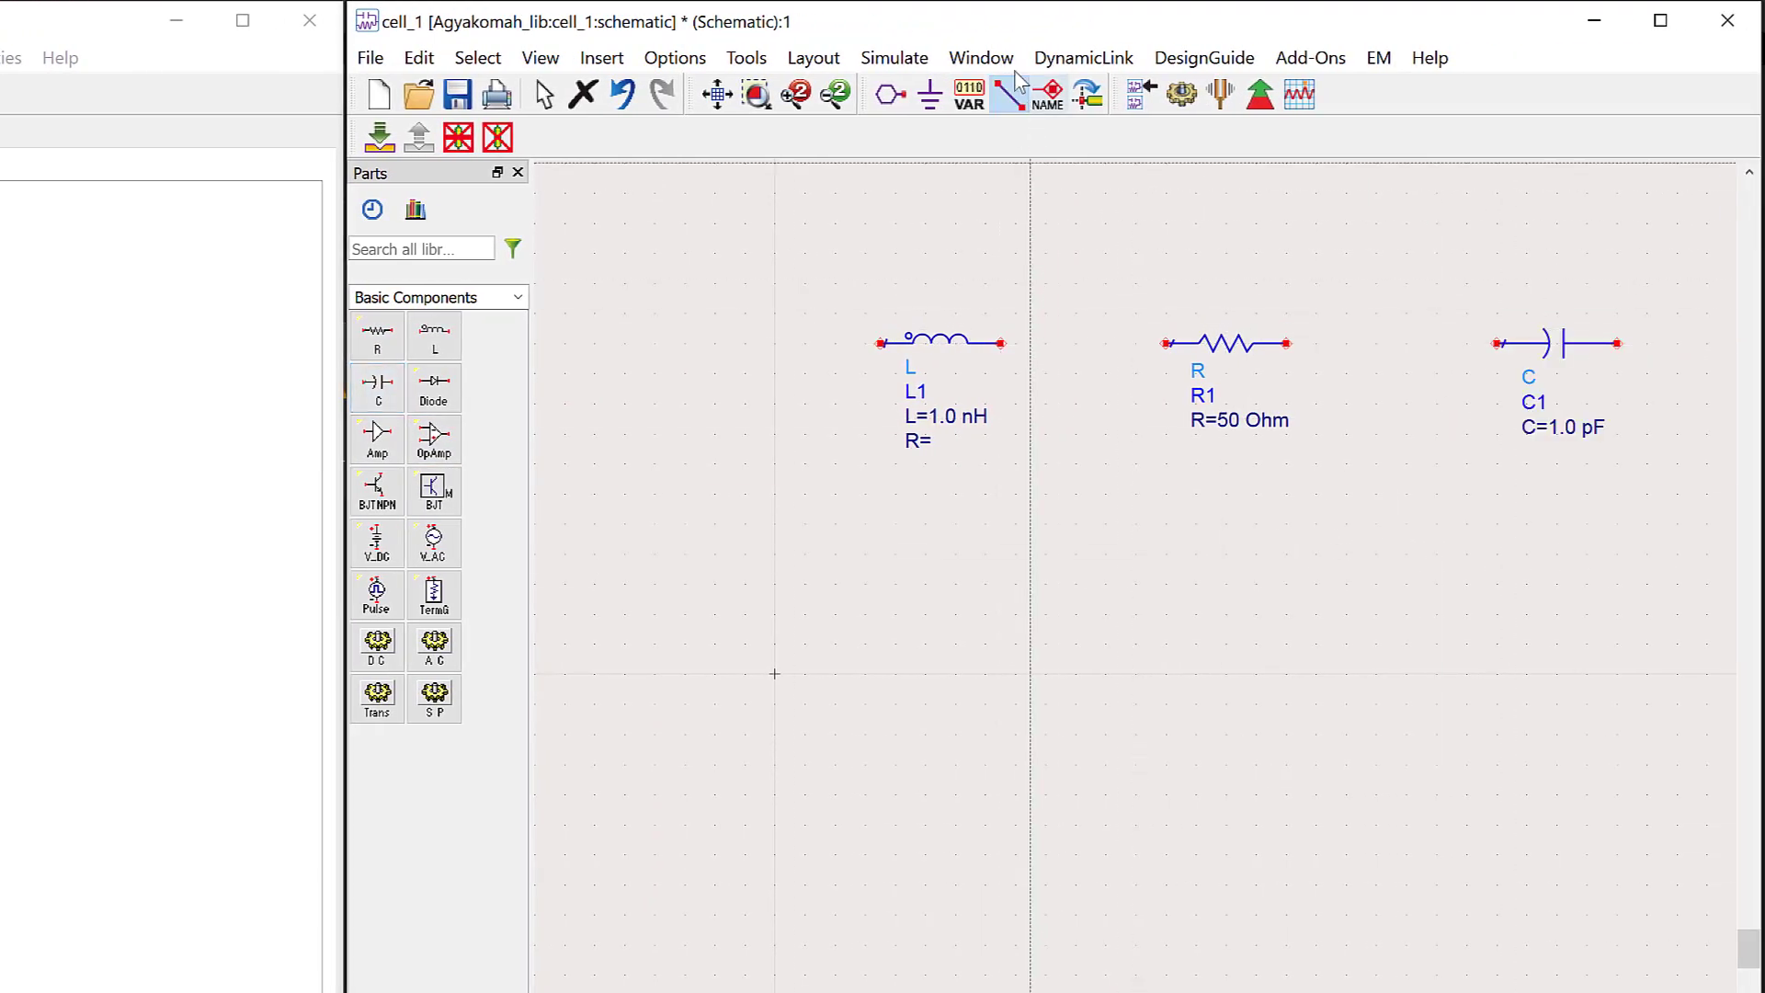
left_click(1000, 342)
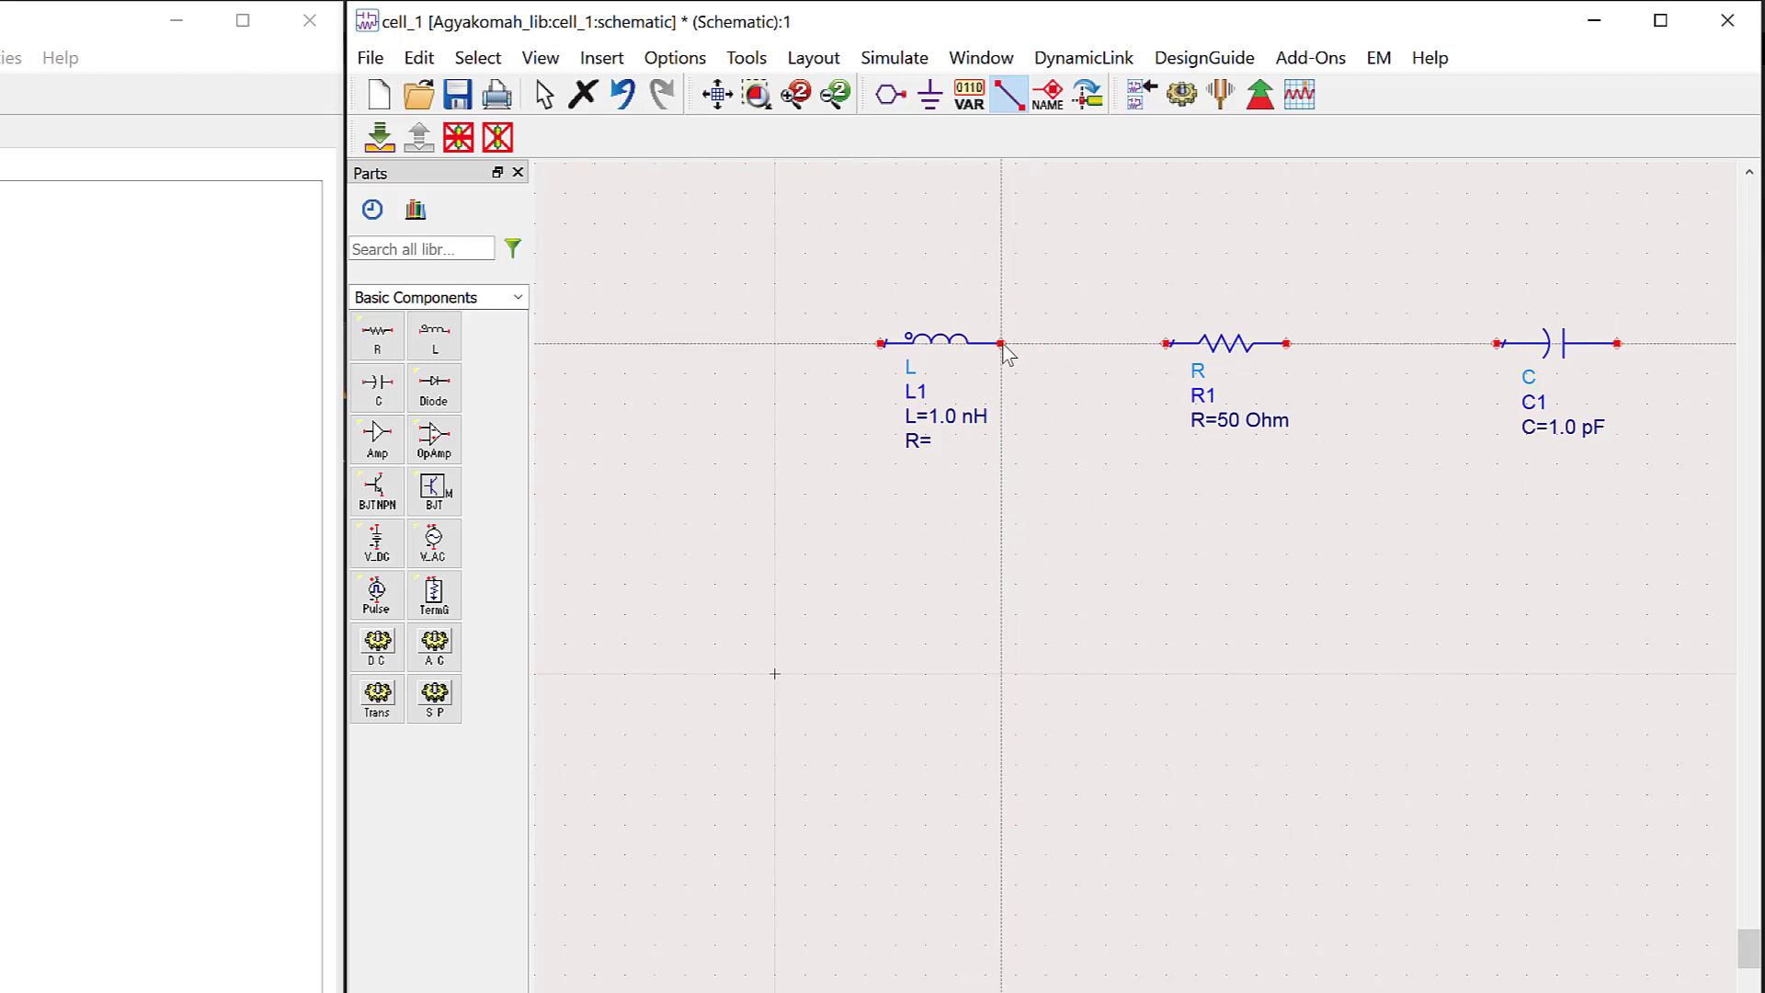
left_click(1165, 343)
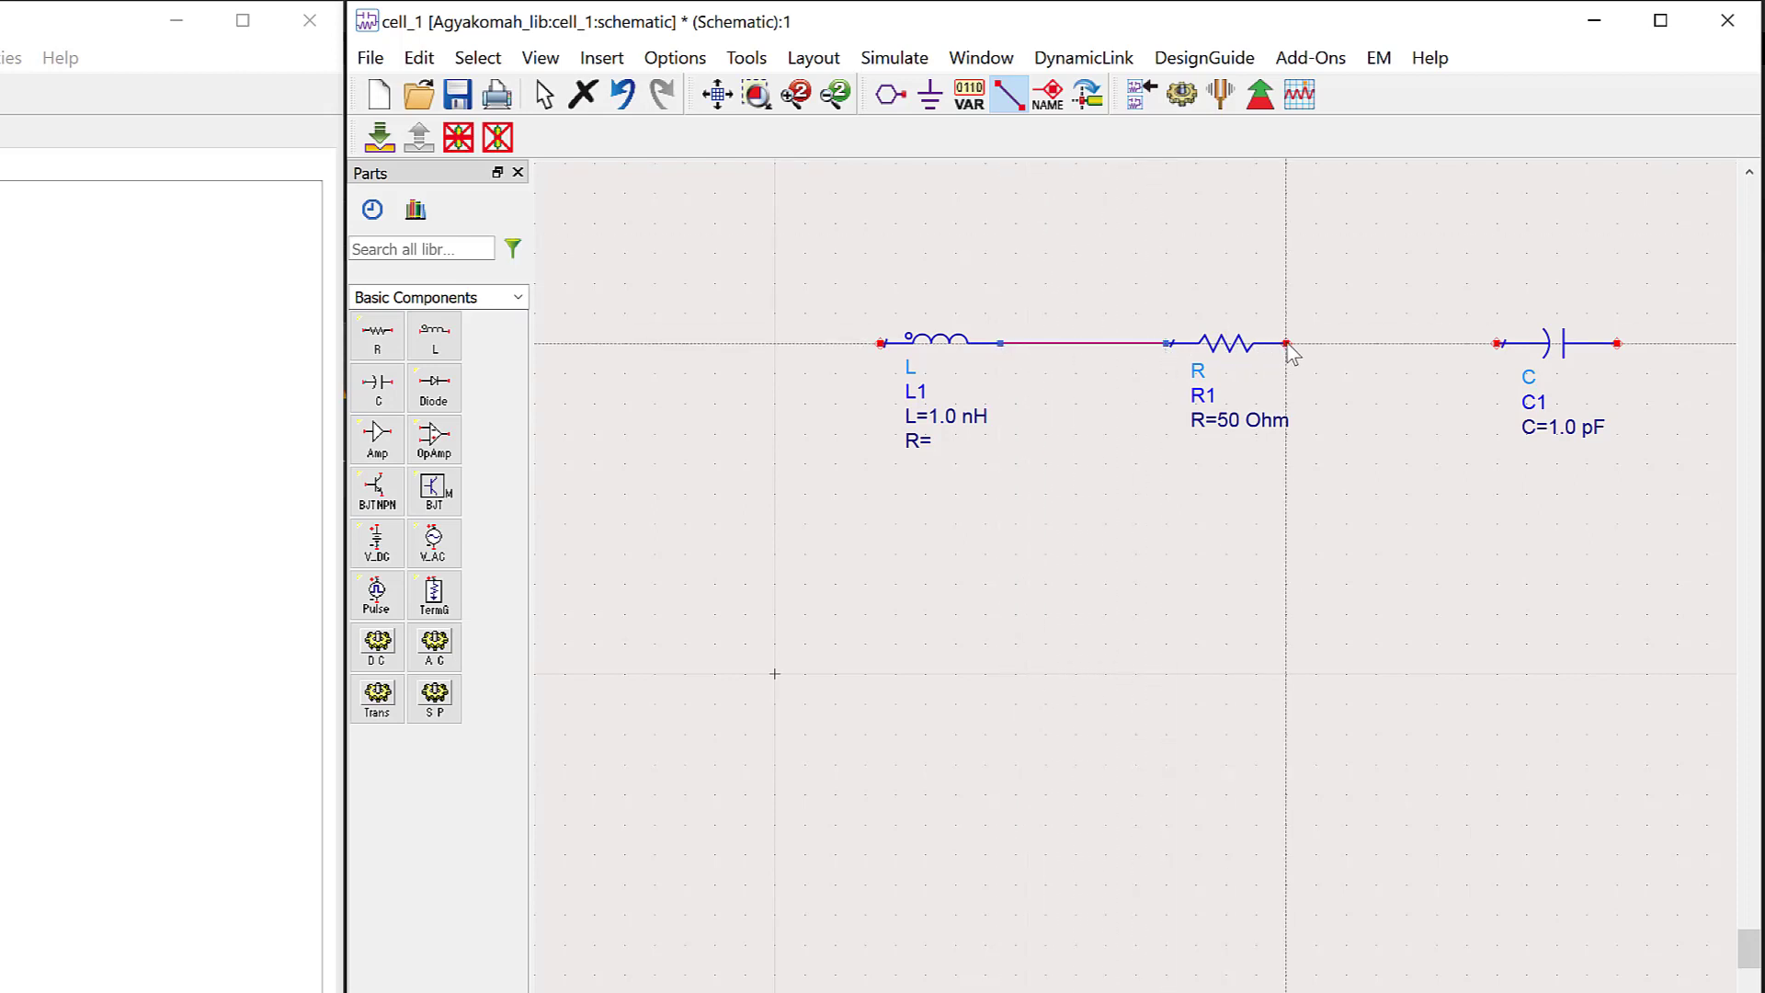
left_click(1497, 343)
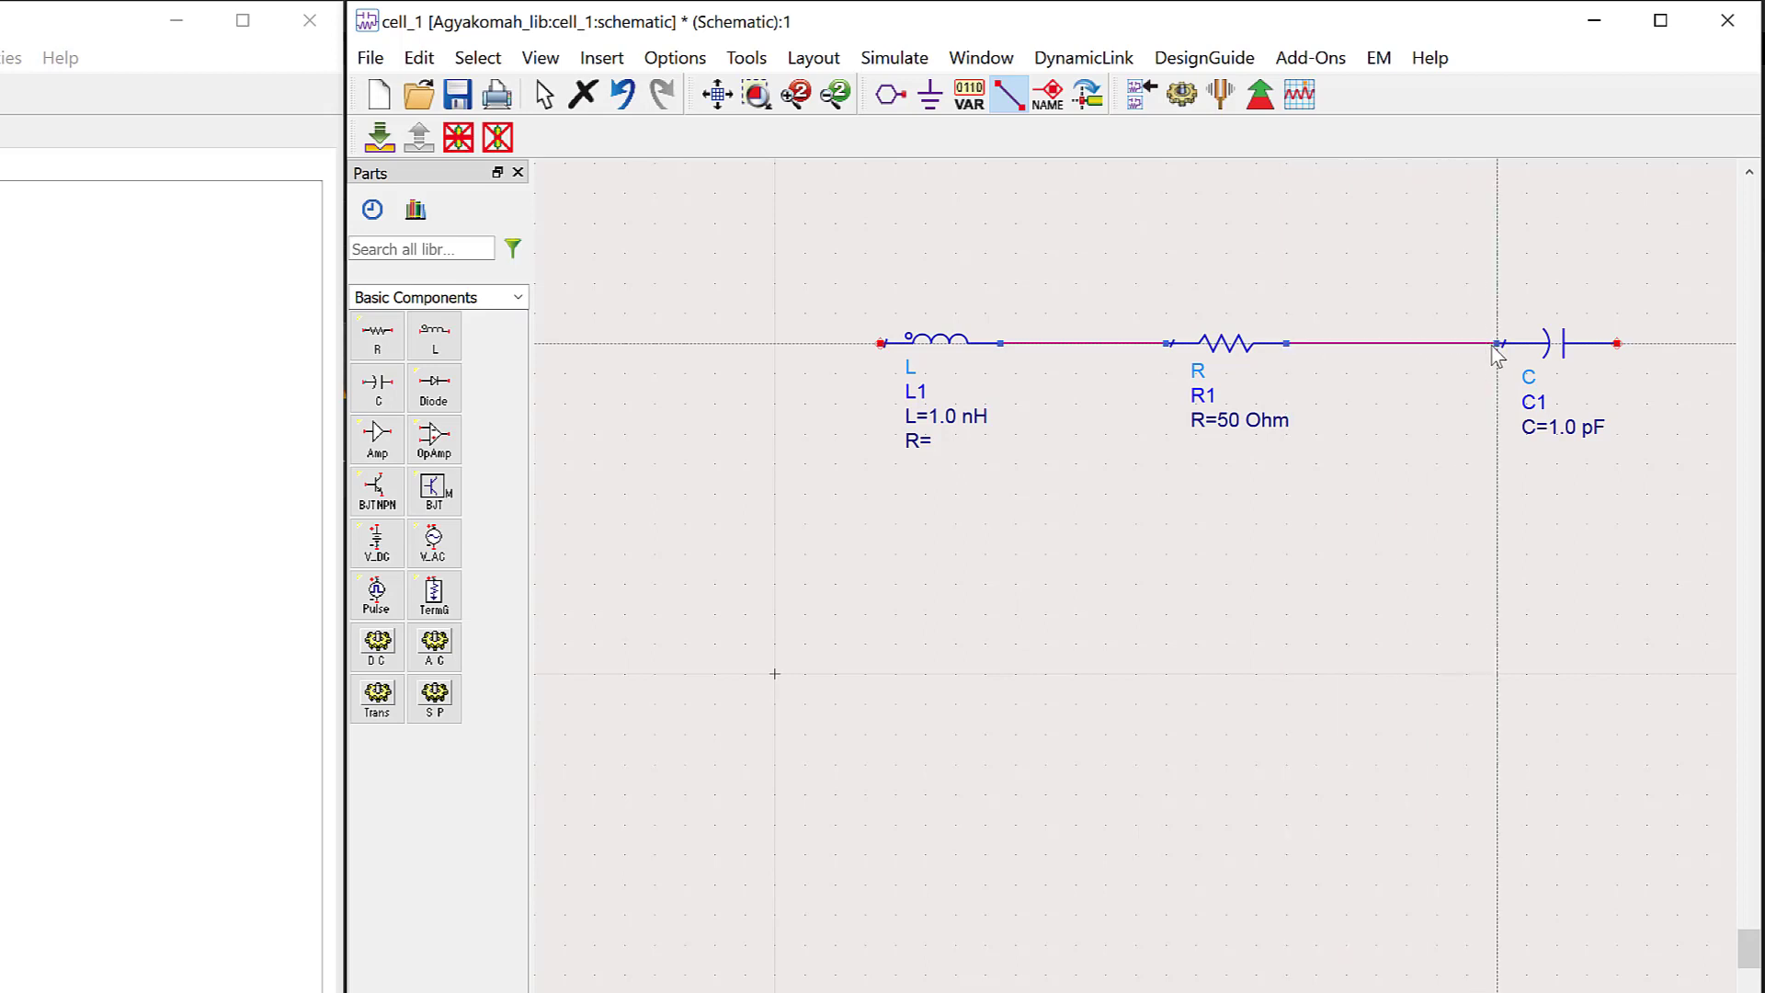
key("Escape")
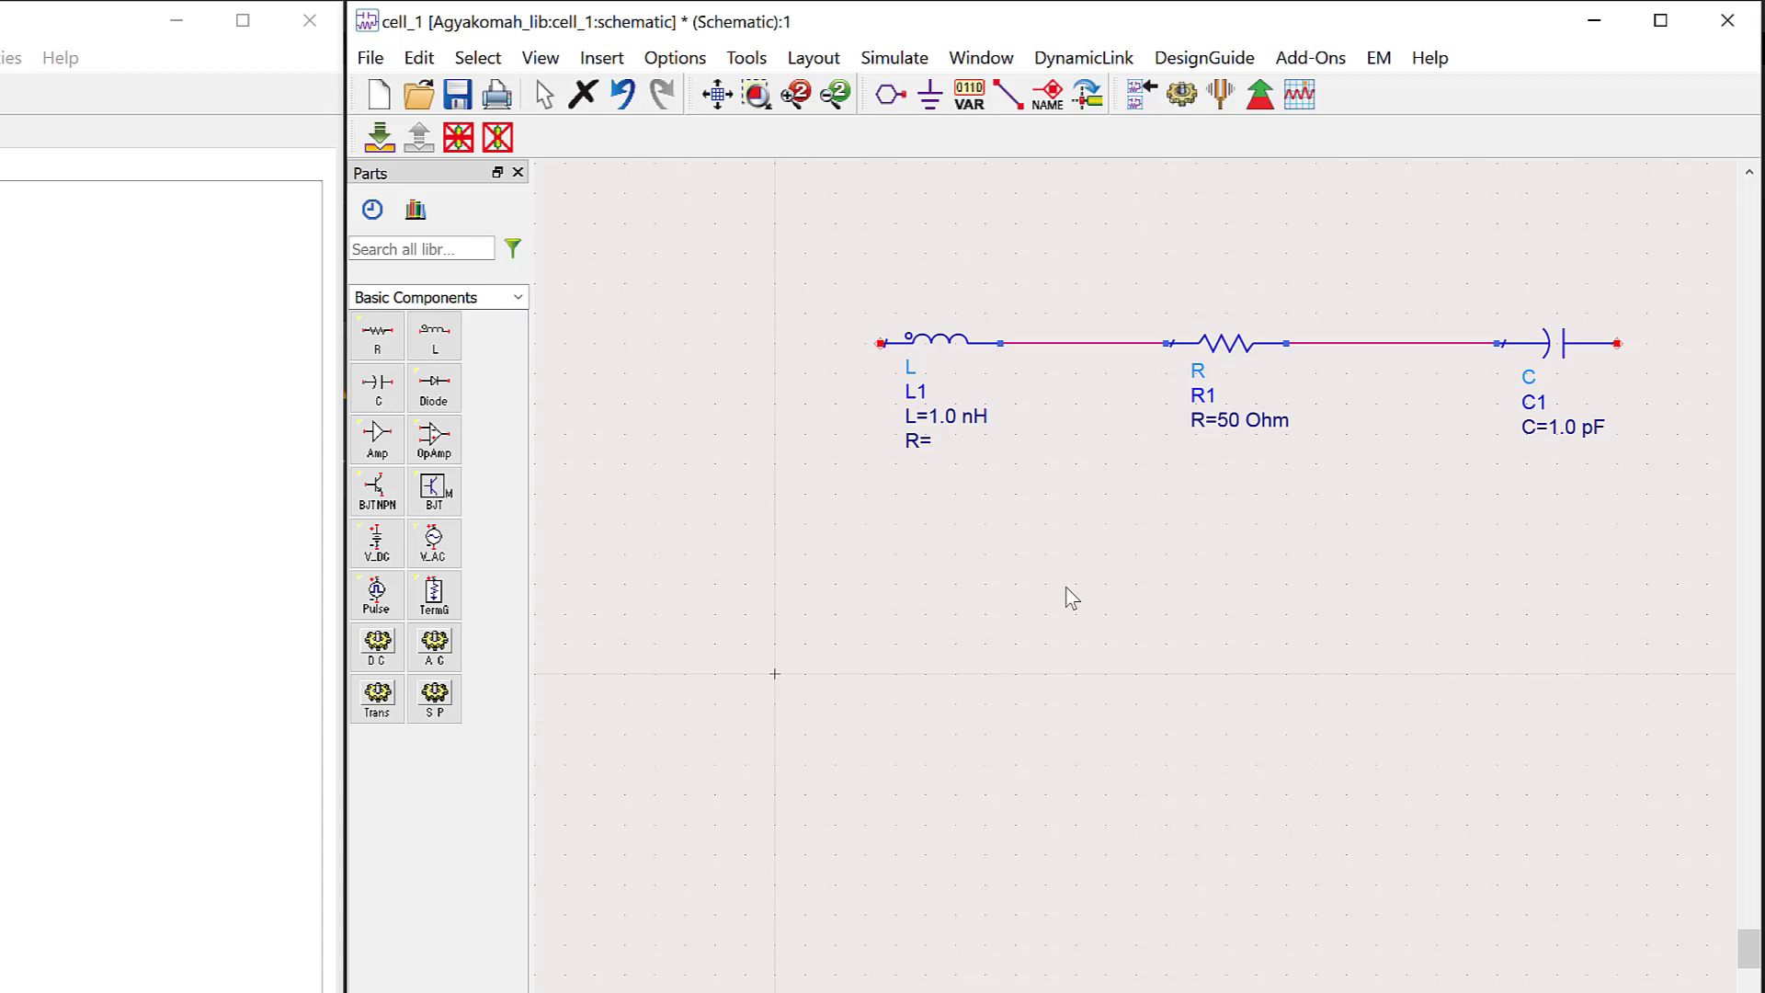
Open a layout for the schematic using Standard ADS Layers, 0.0001 millimeter layout resolution, and dismiss the Generate/Update Layout options without applying them
left_click(832, 64)
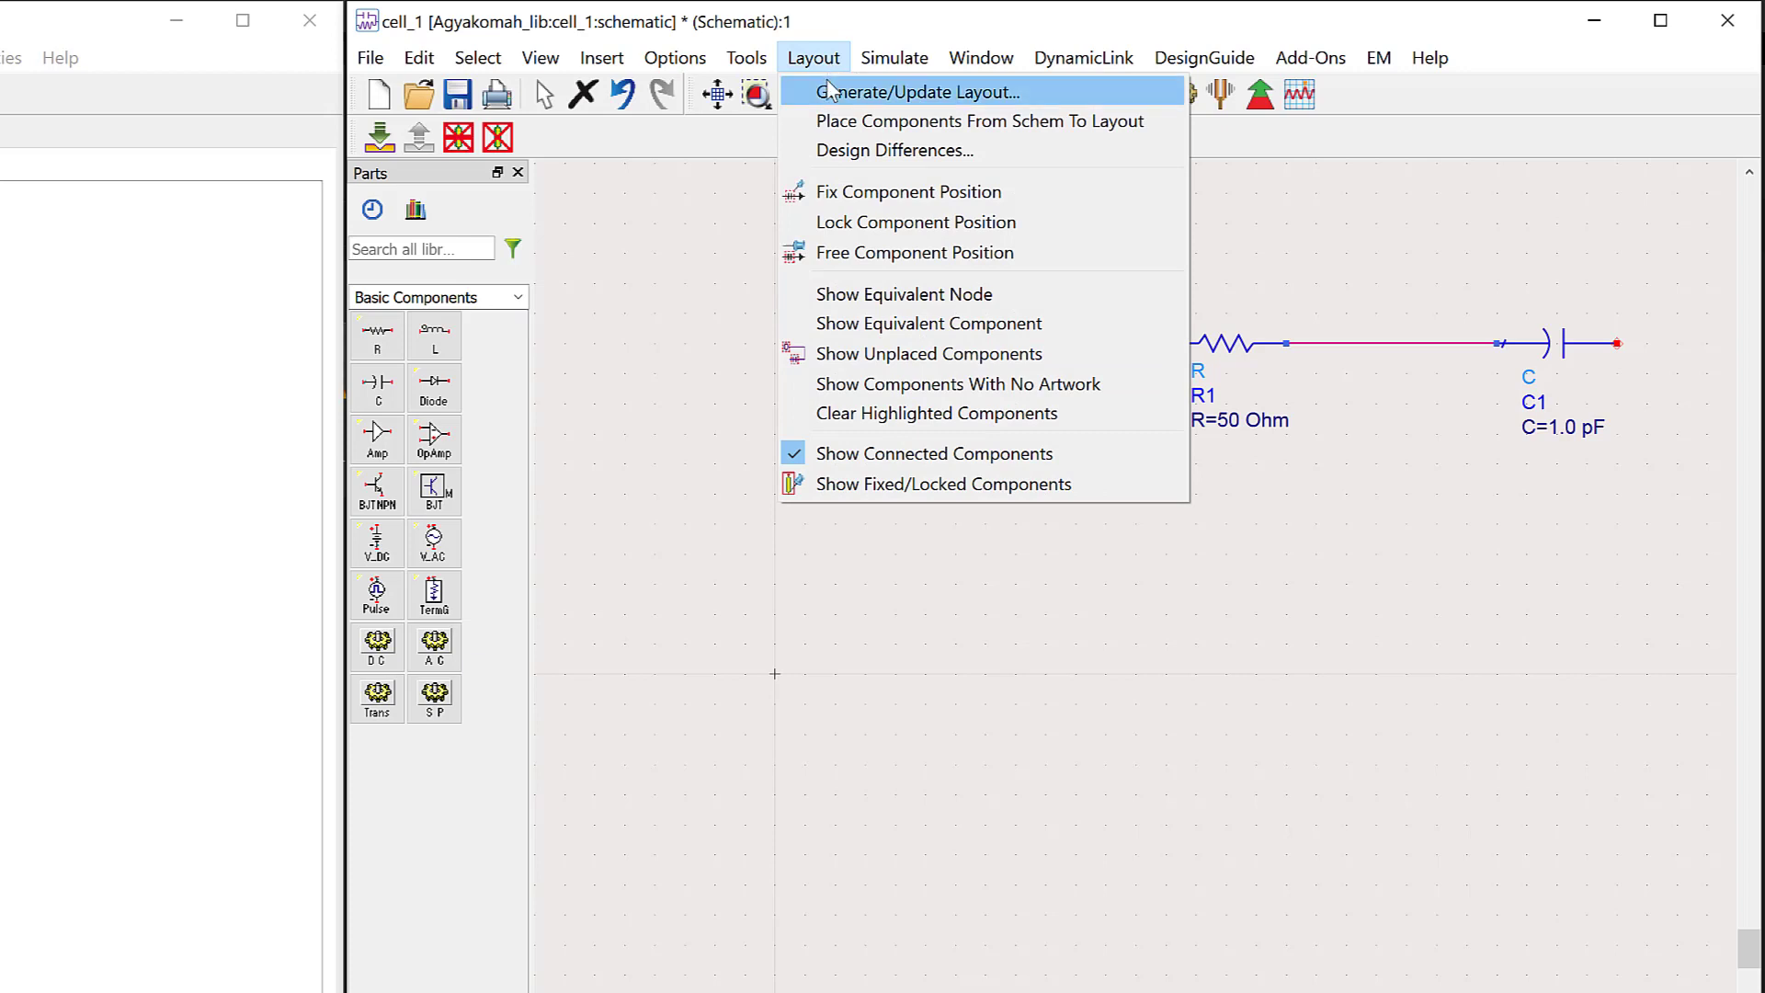
left_click(830, 89)
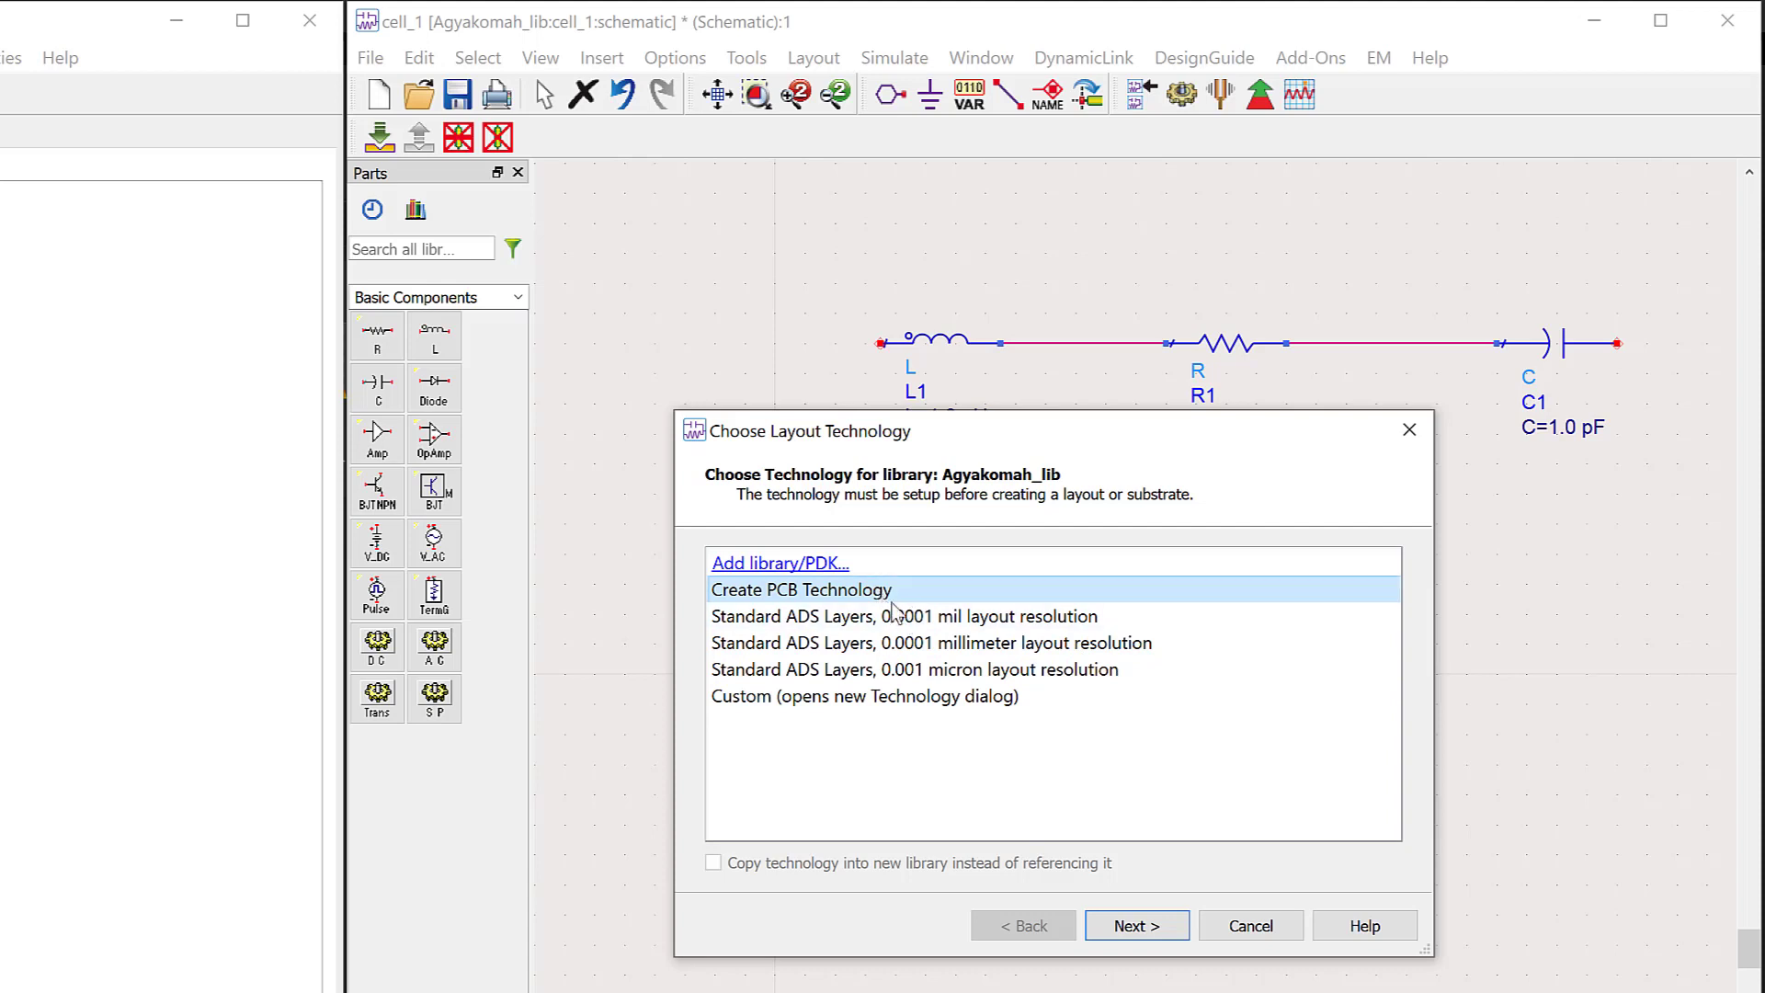
left_click(946, 649)
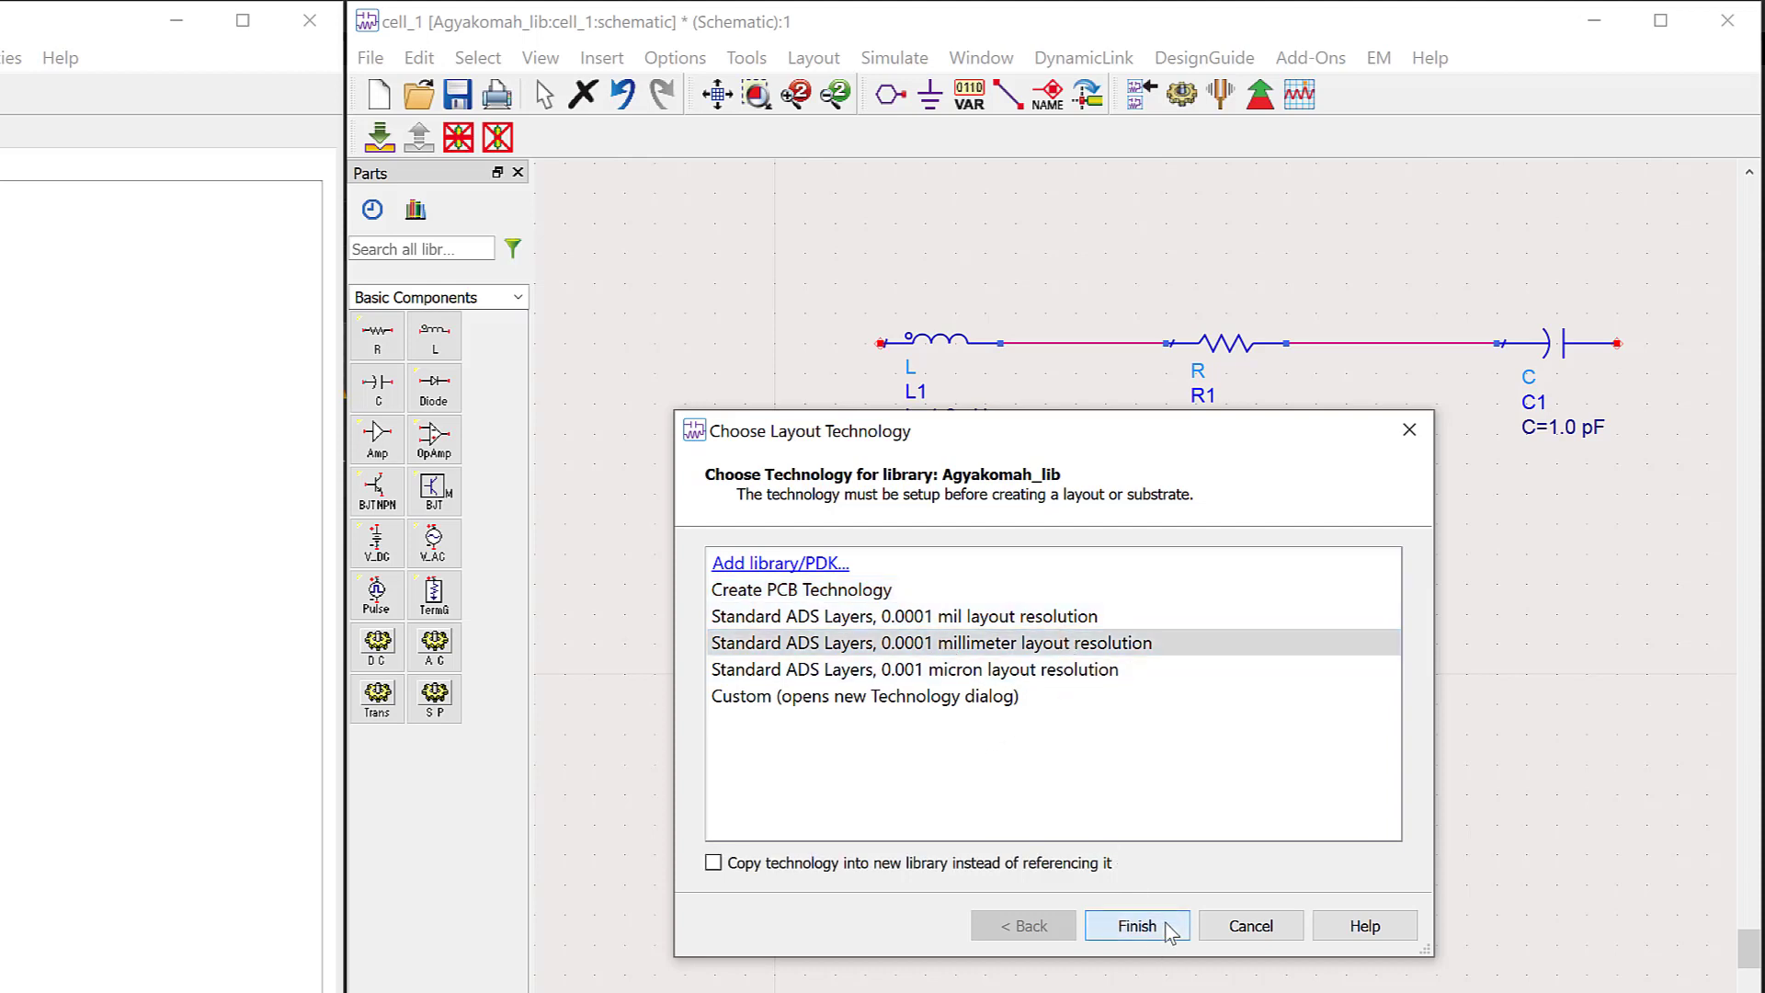
left_click(1137, 926)
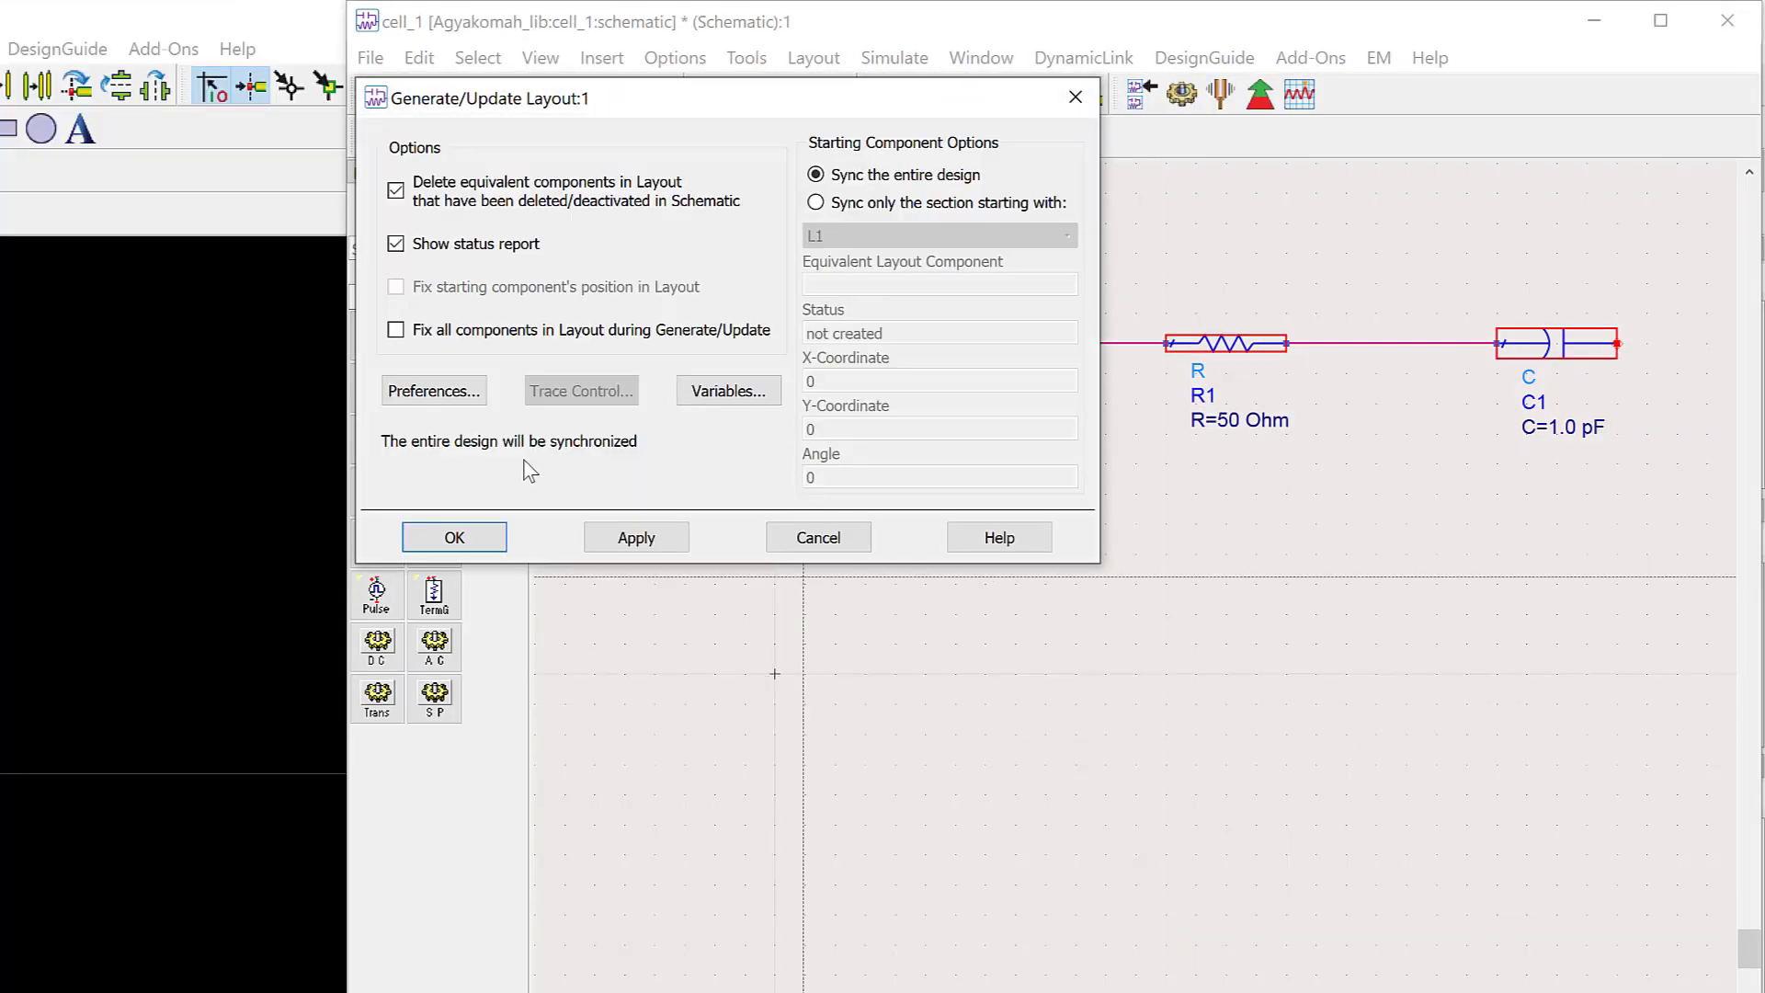
left_click(1072, 97)
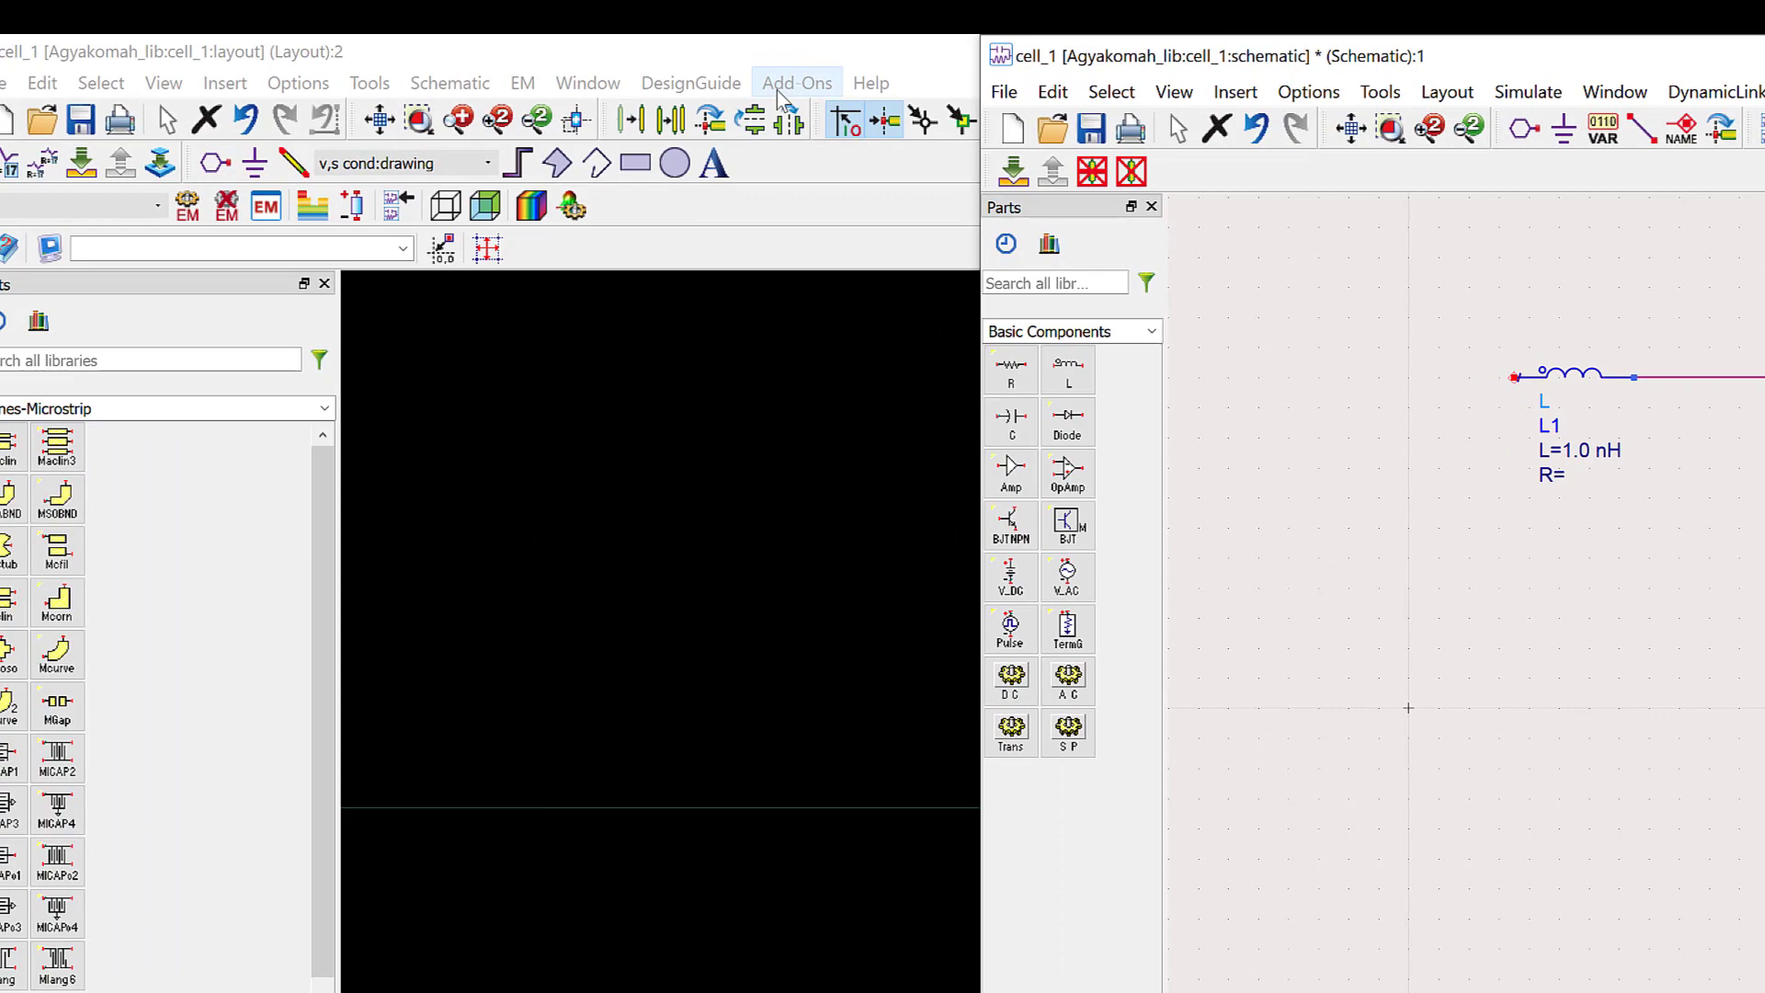
Examine the layout window of cell_1 at full size, restore it and minimize it to return to the schematic
left_click(836, 45)
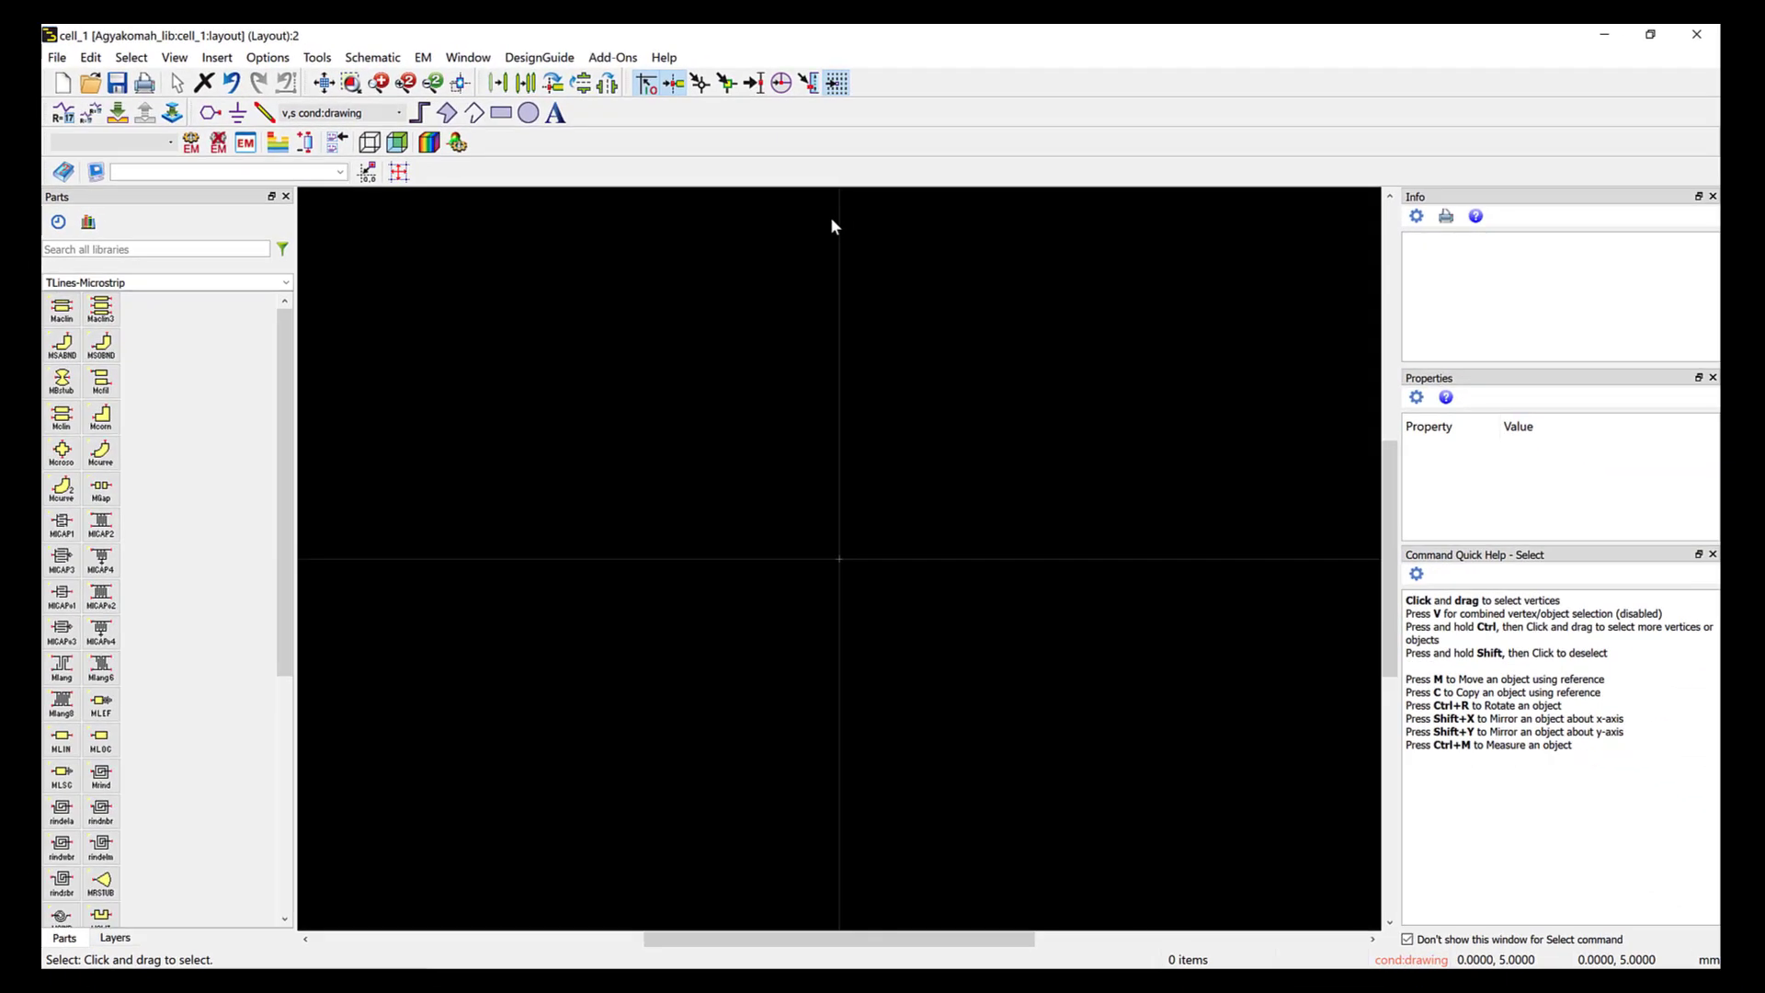
left_click(1650, 34)
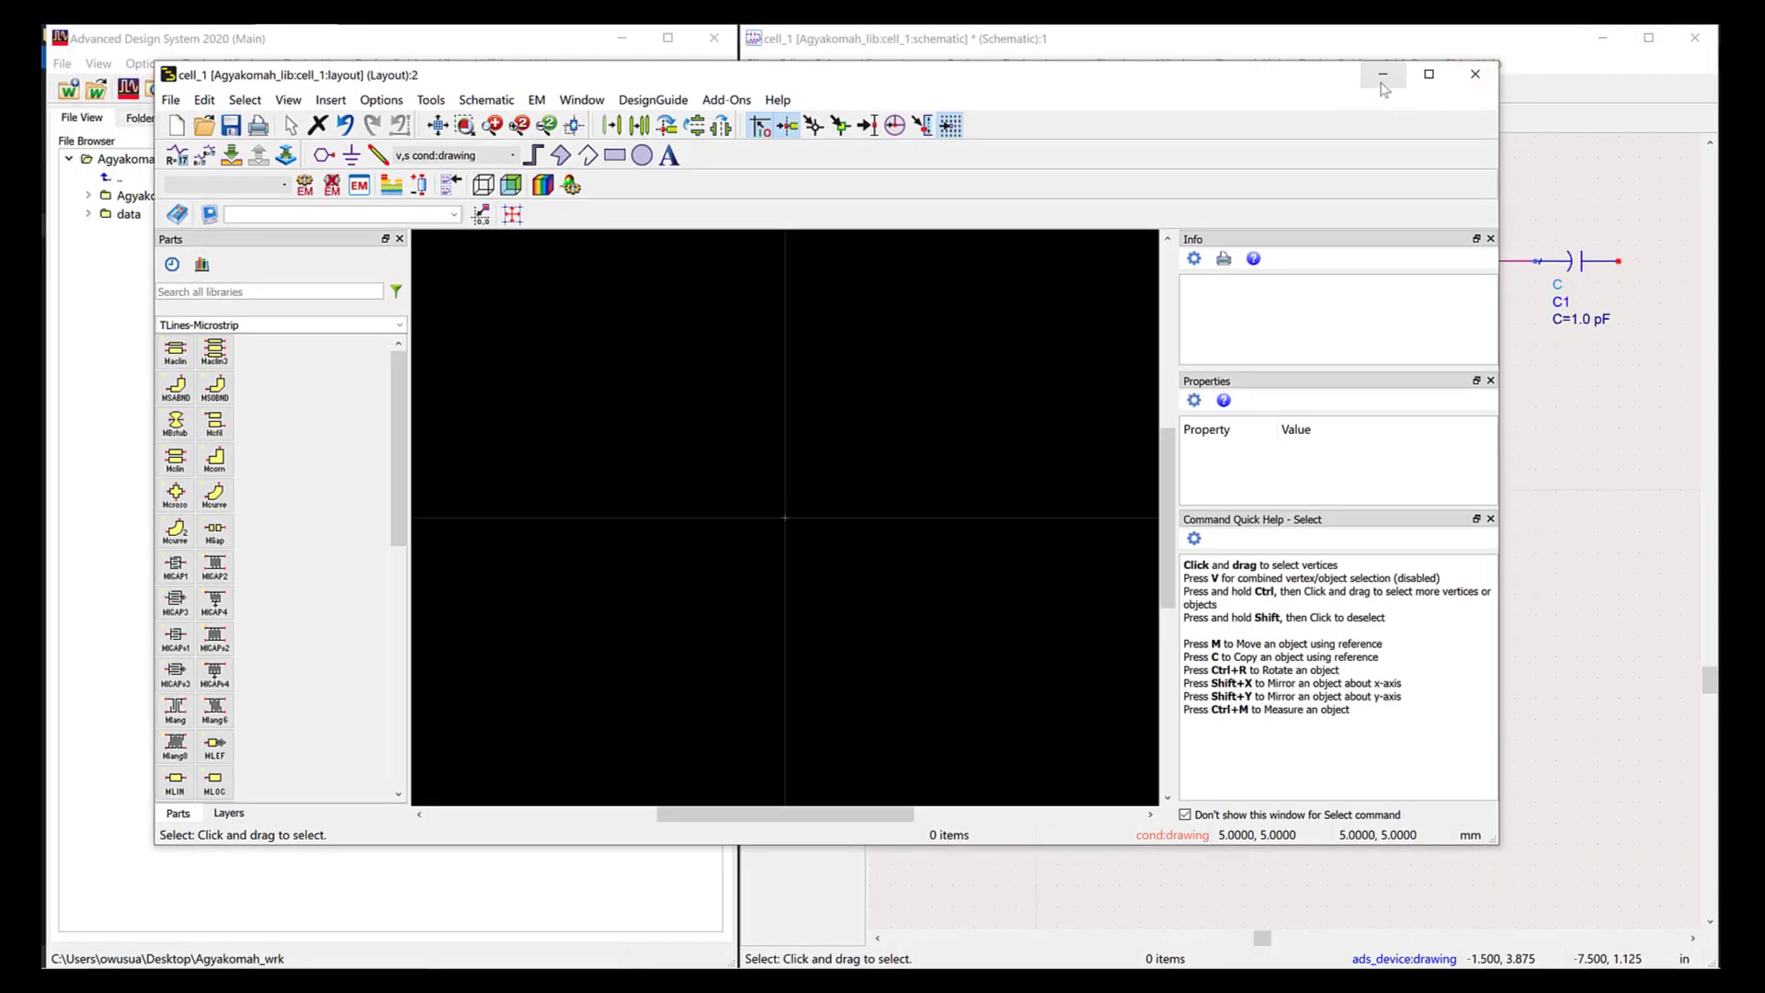
left_click(1382, 74)
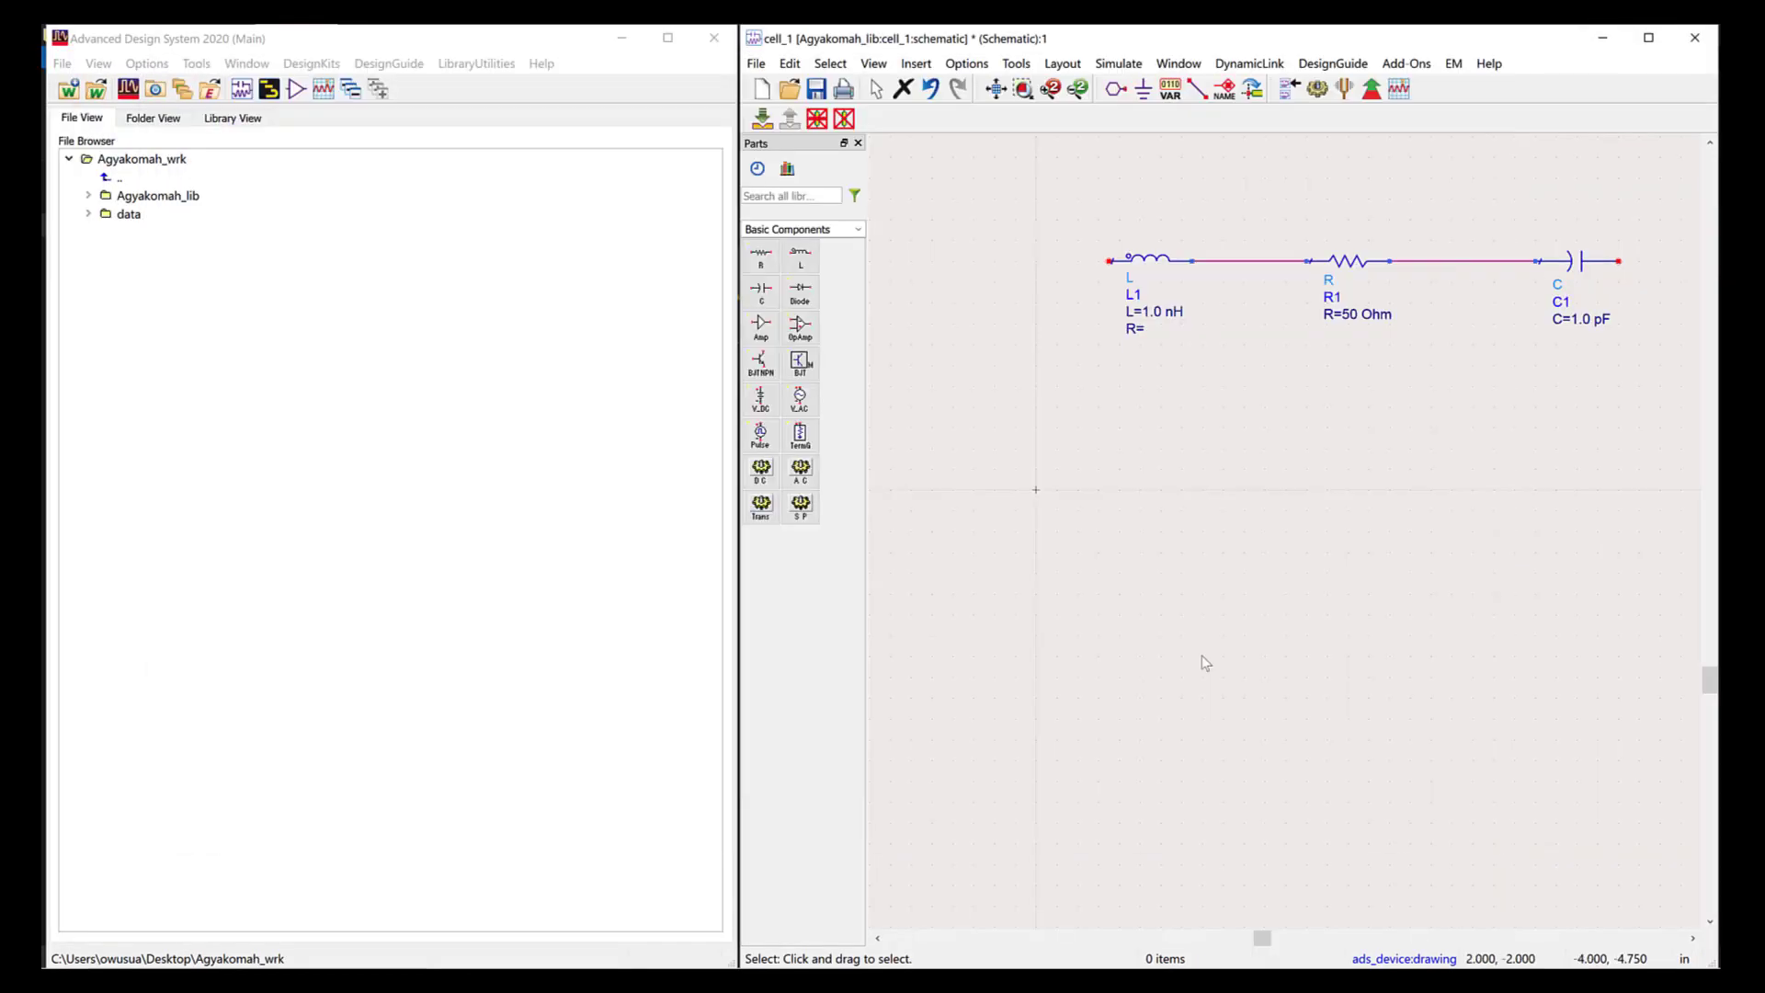
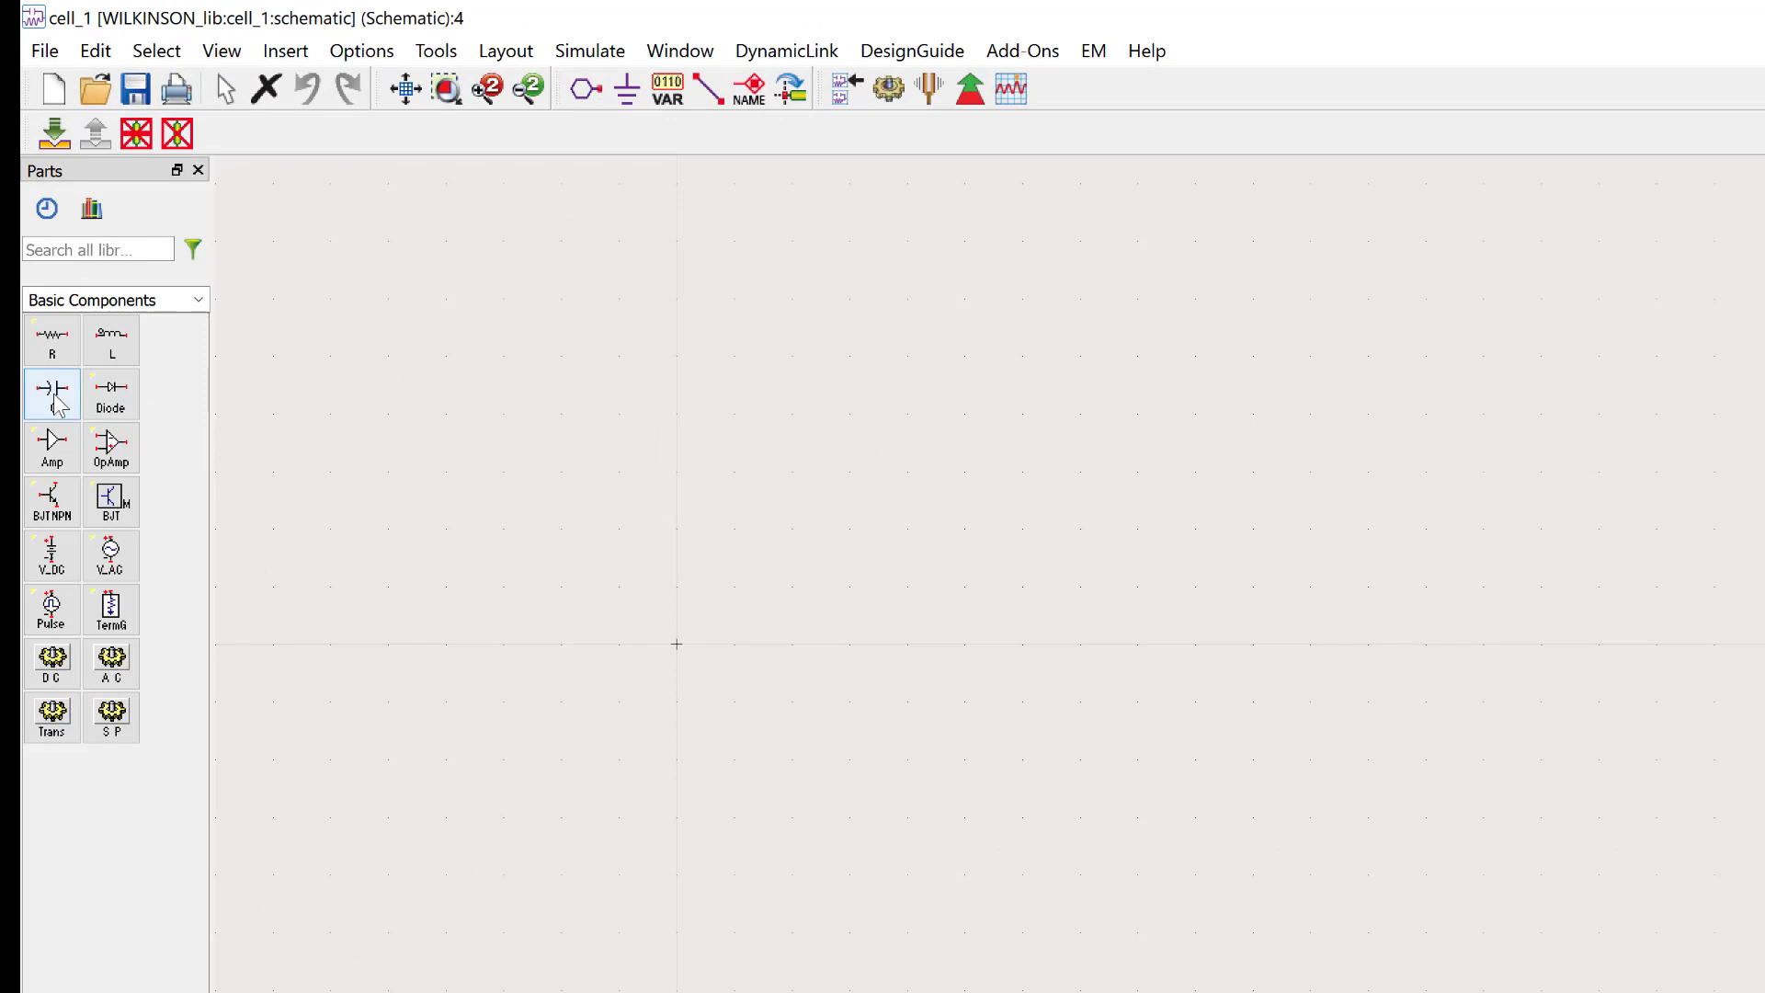
Place two horizontal capacitors on the schematic, one above the other
left_click(56, 402)
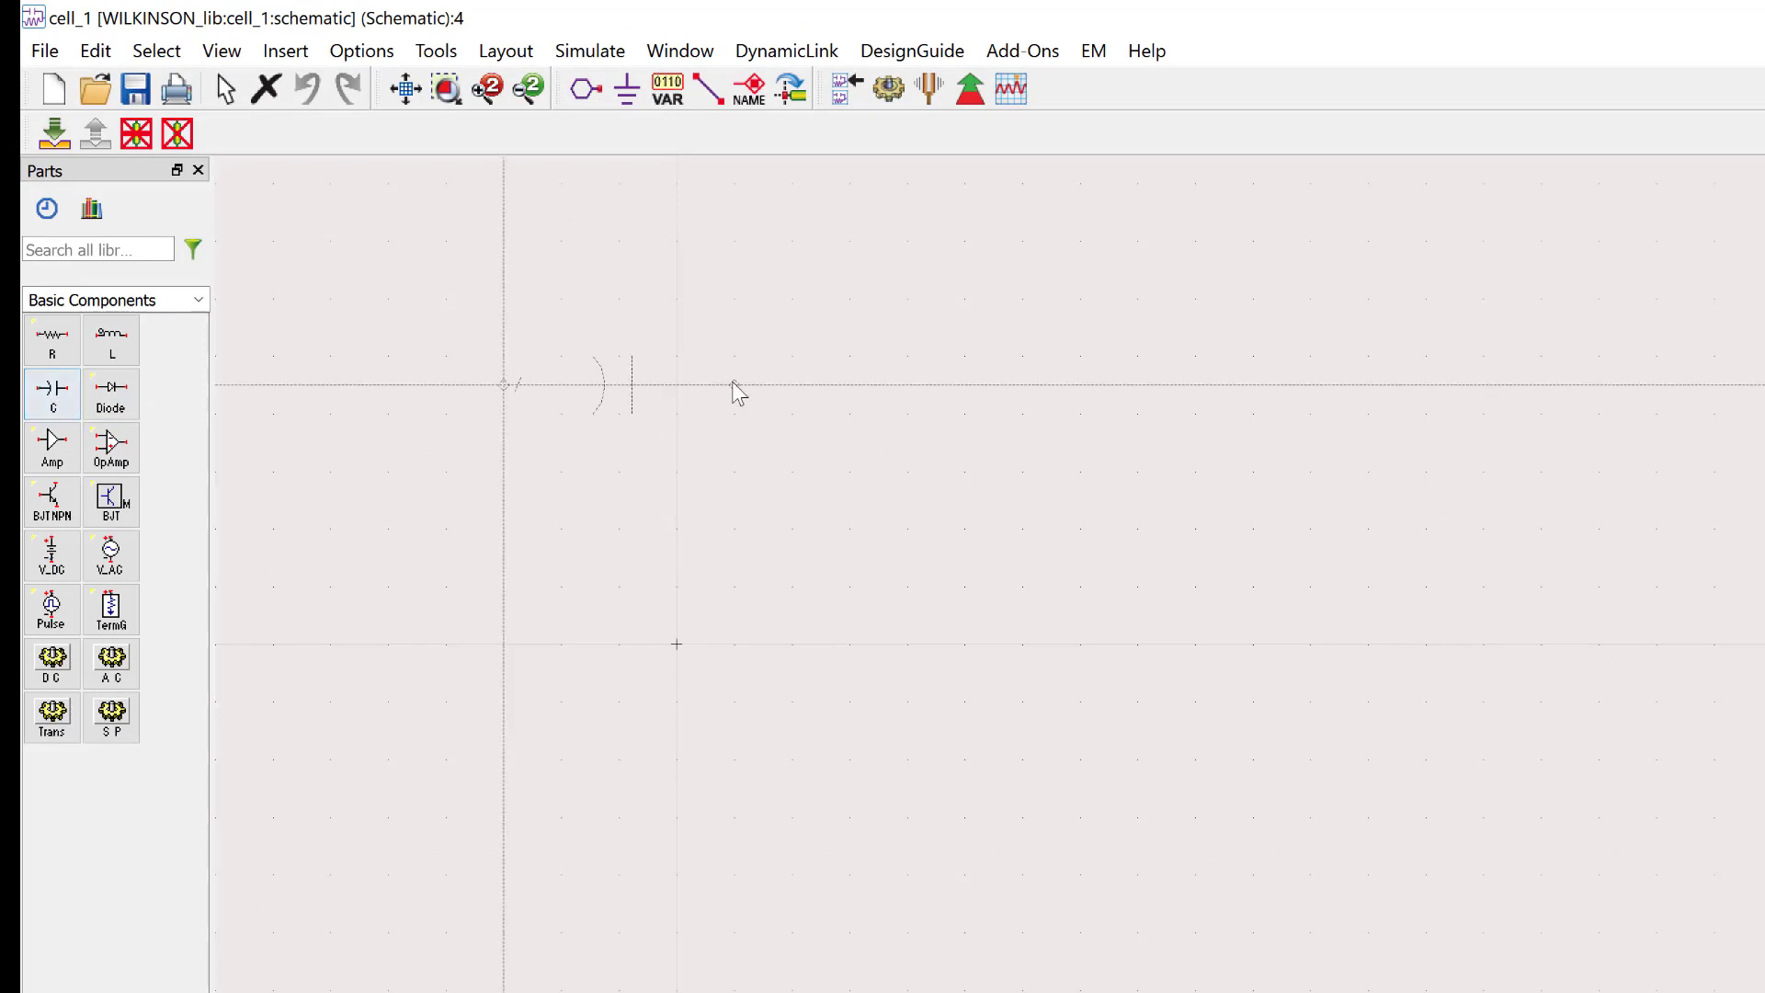
left_click(1011, 527)
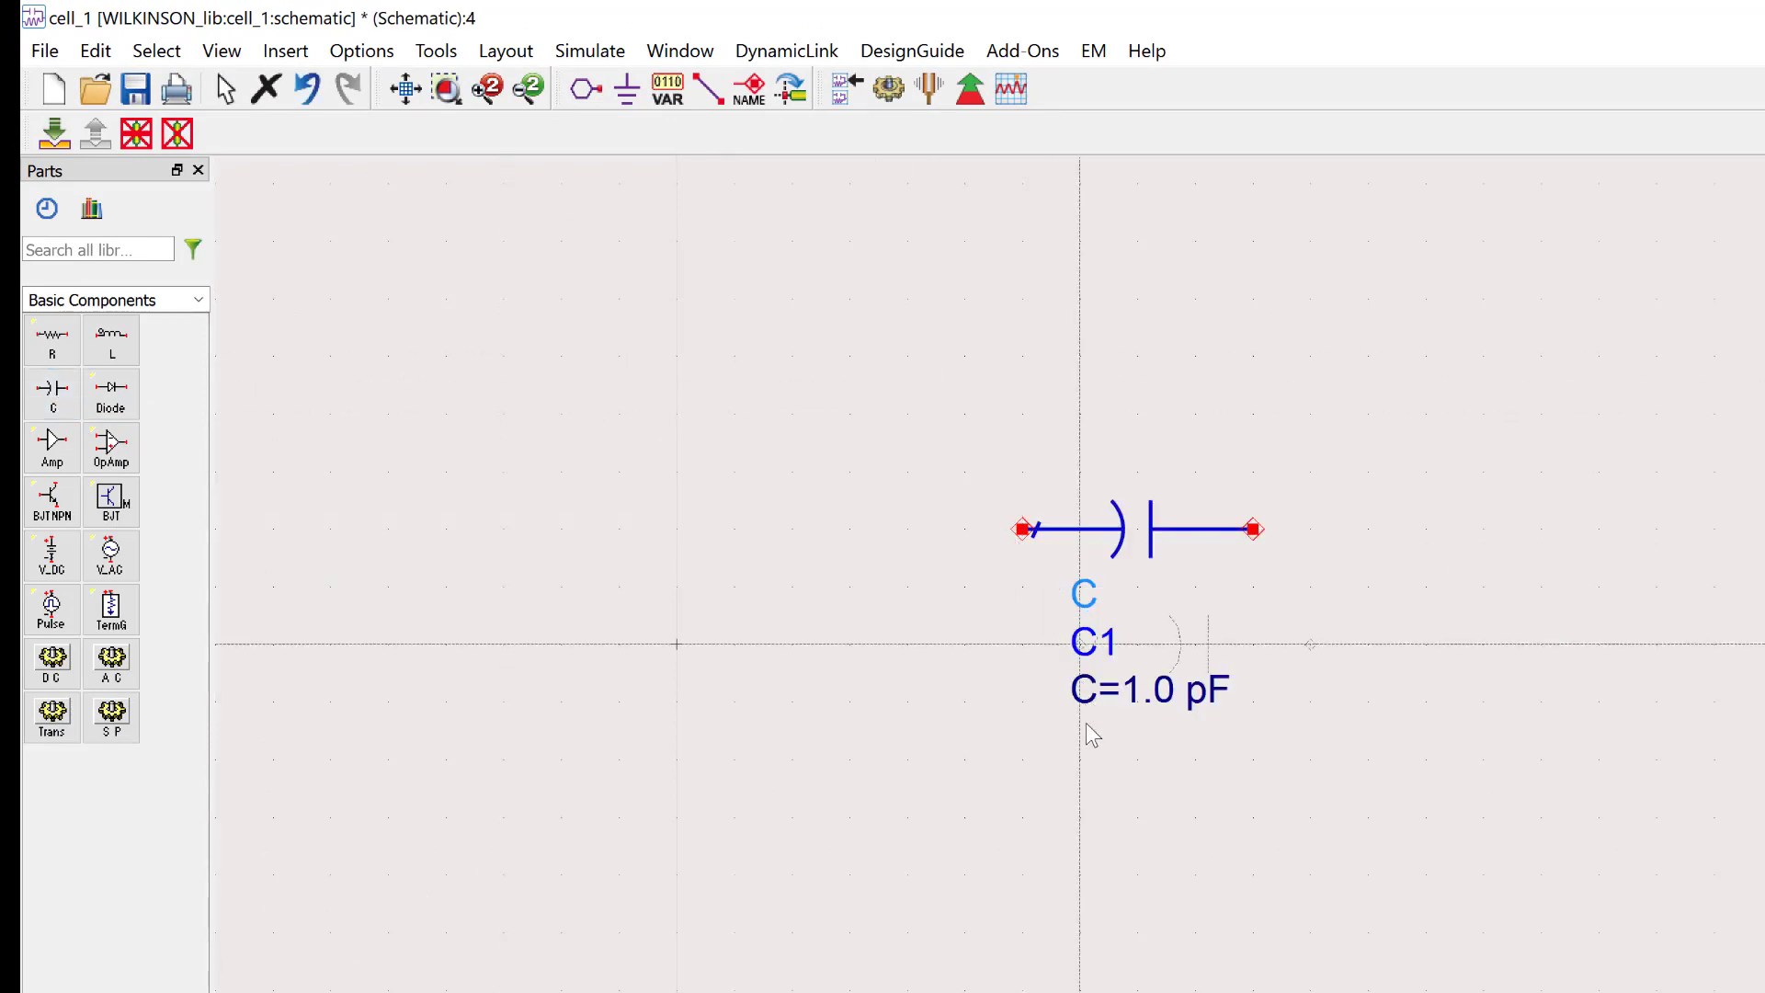
left_click(1052, 818)
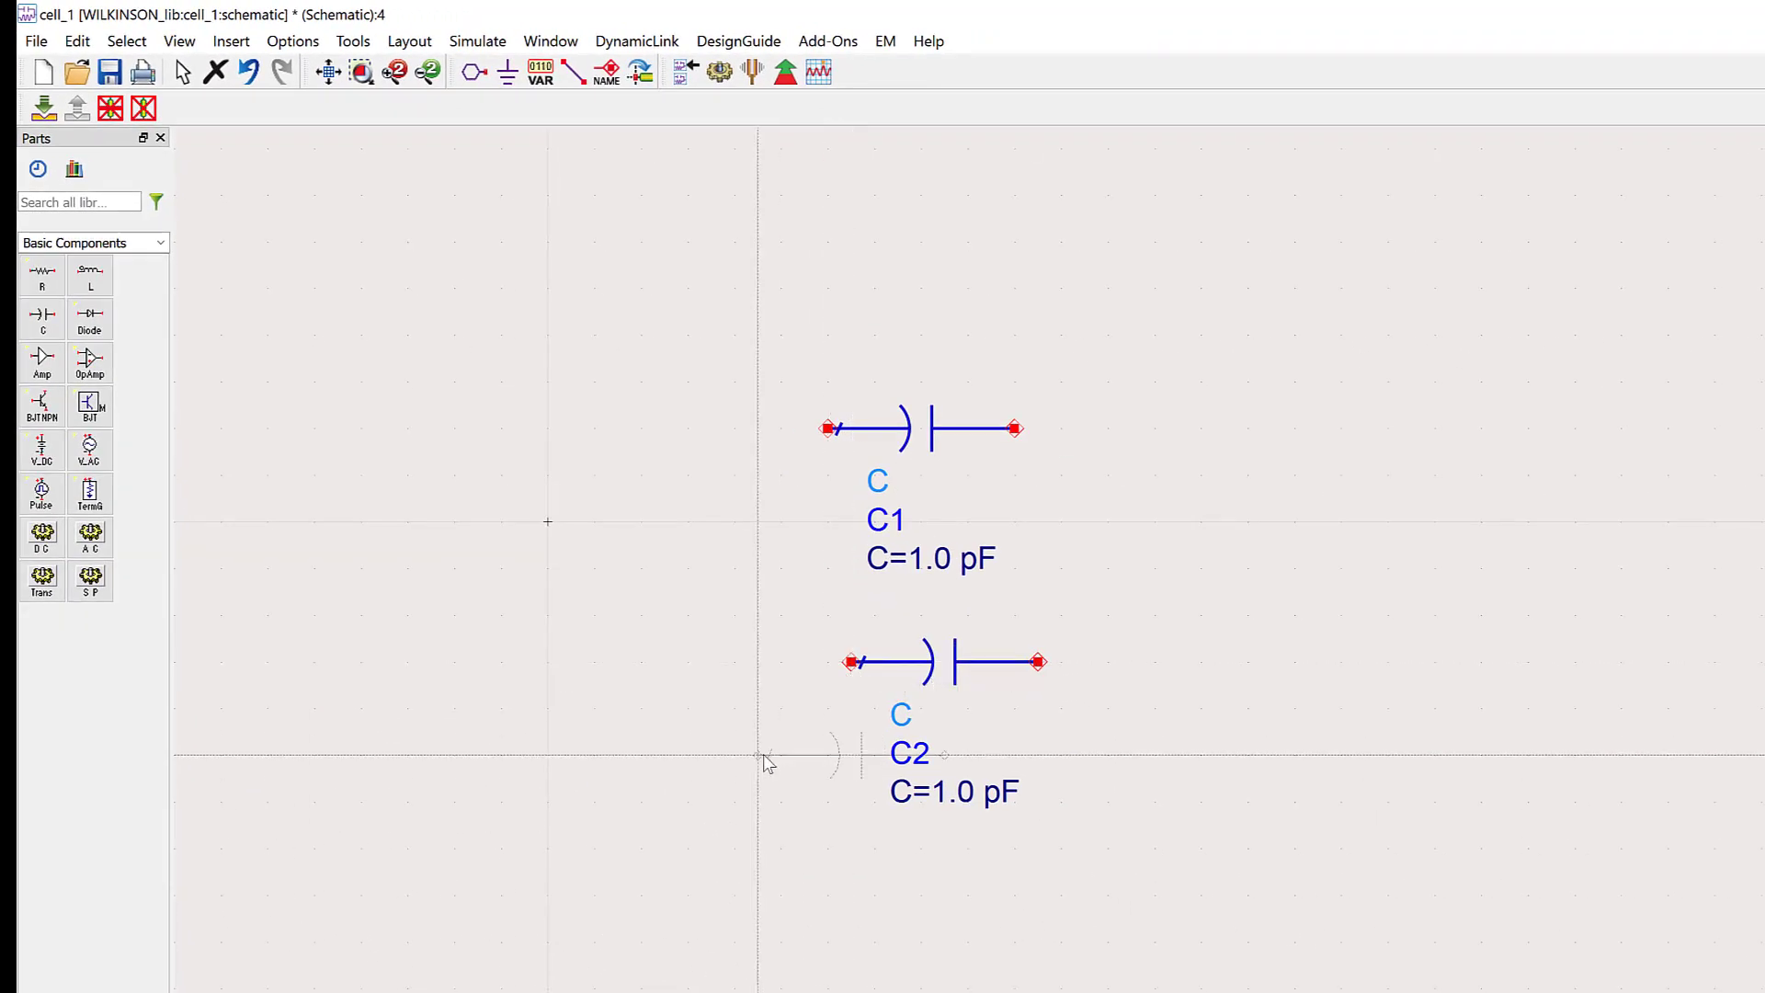
key("Escape")
Place an inductor rotated to vertical below and to the left of the two capacitors
scroll(574, 565, "down", 1)
left_click(92, 277)
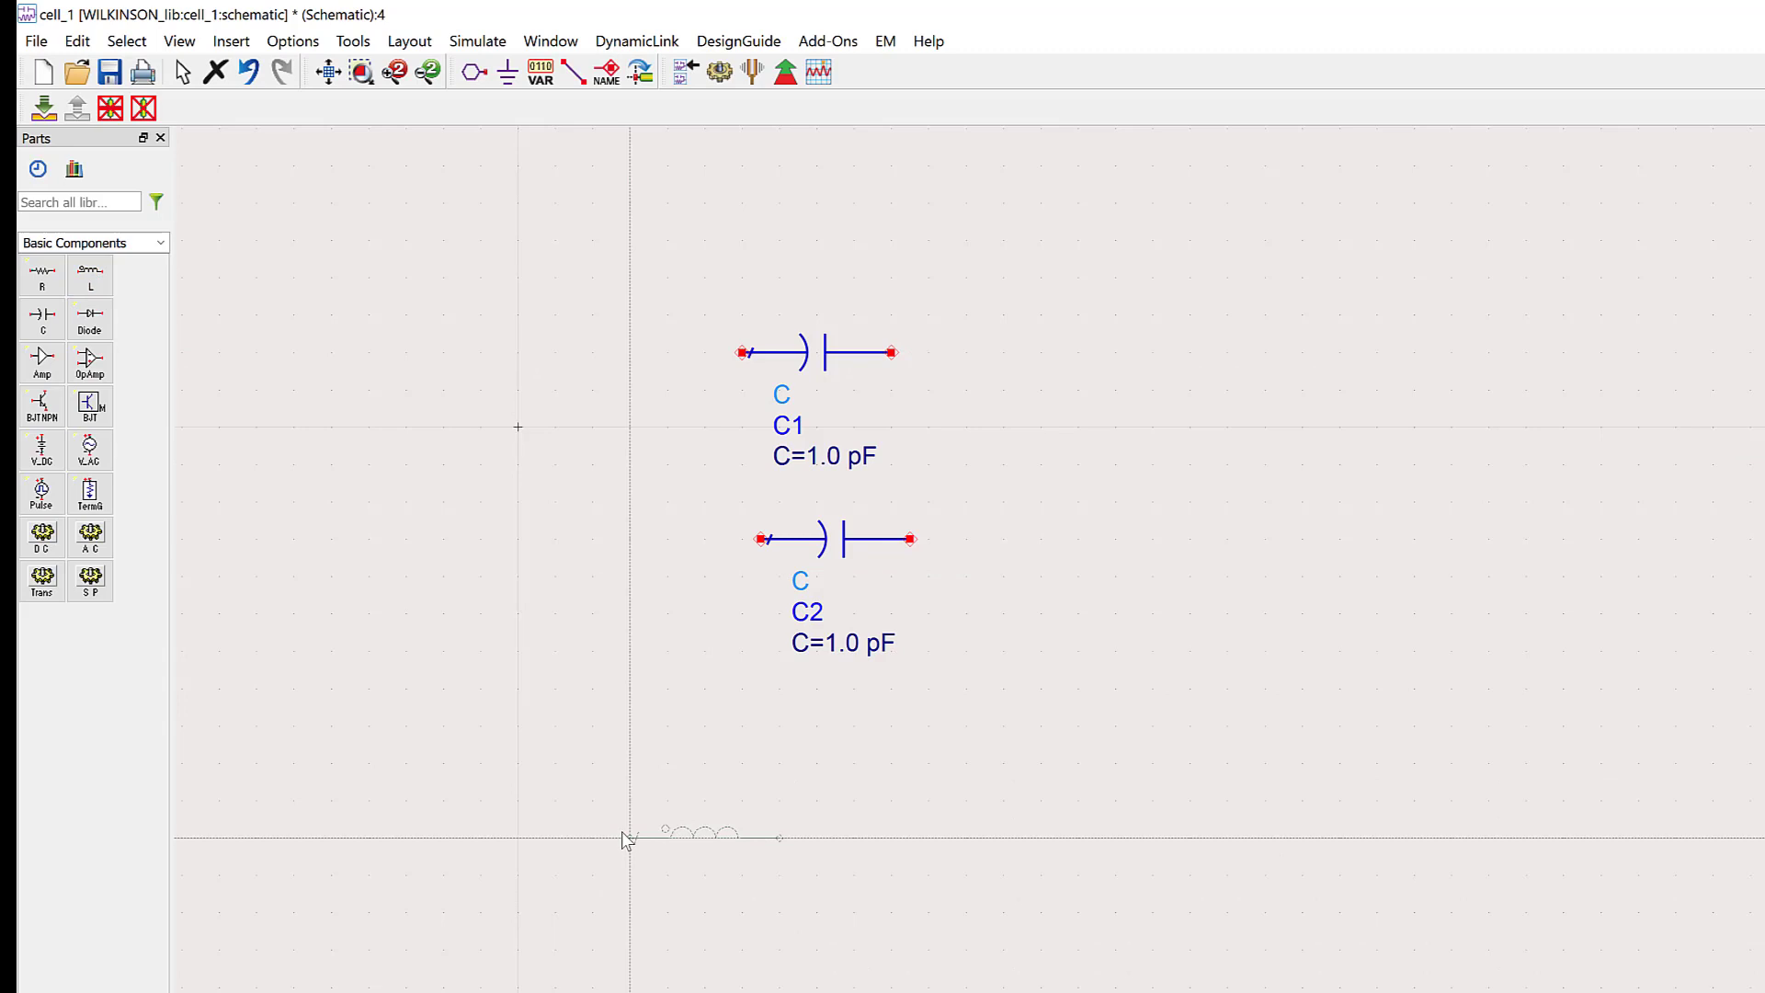
key("ctrl+r")
key("ctrl+r")
key("ctrl+r")
key("ctrl+r")
key("ctrl+r")
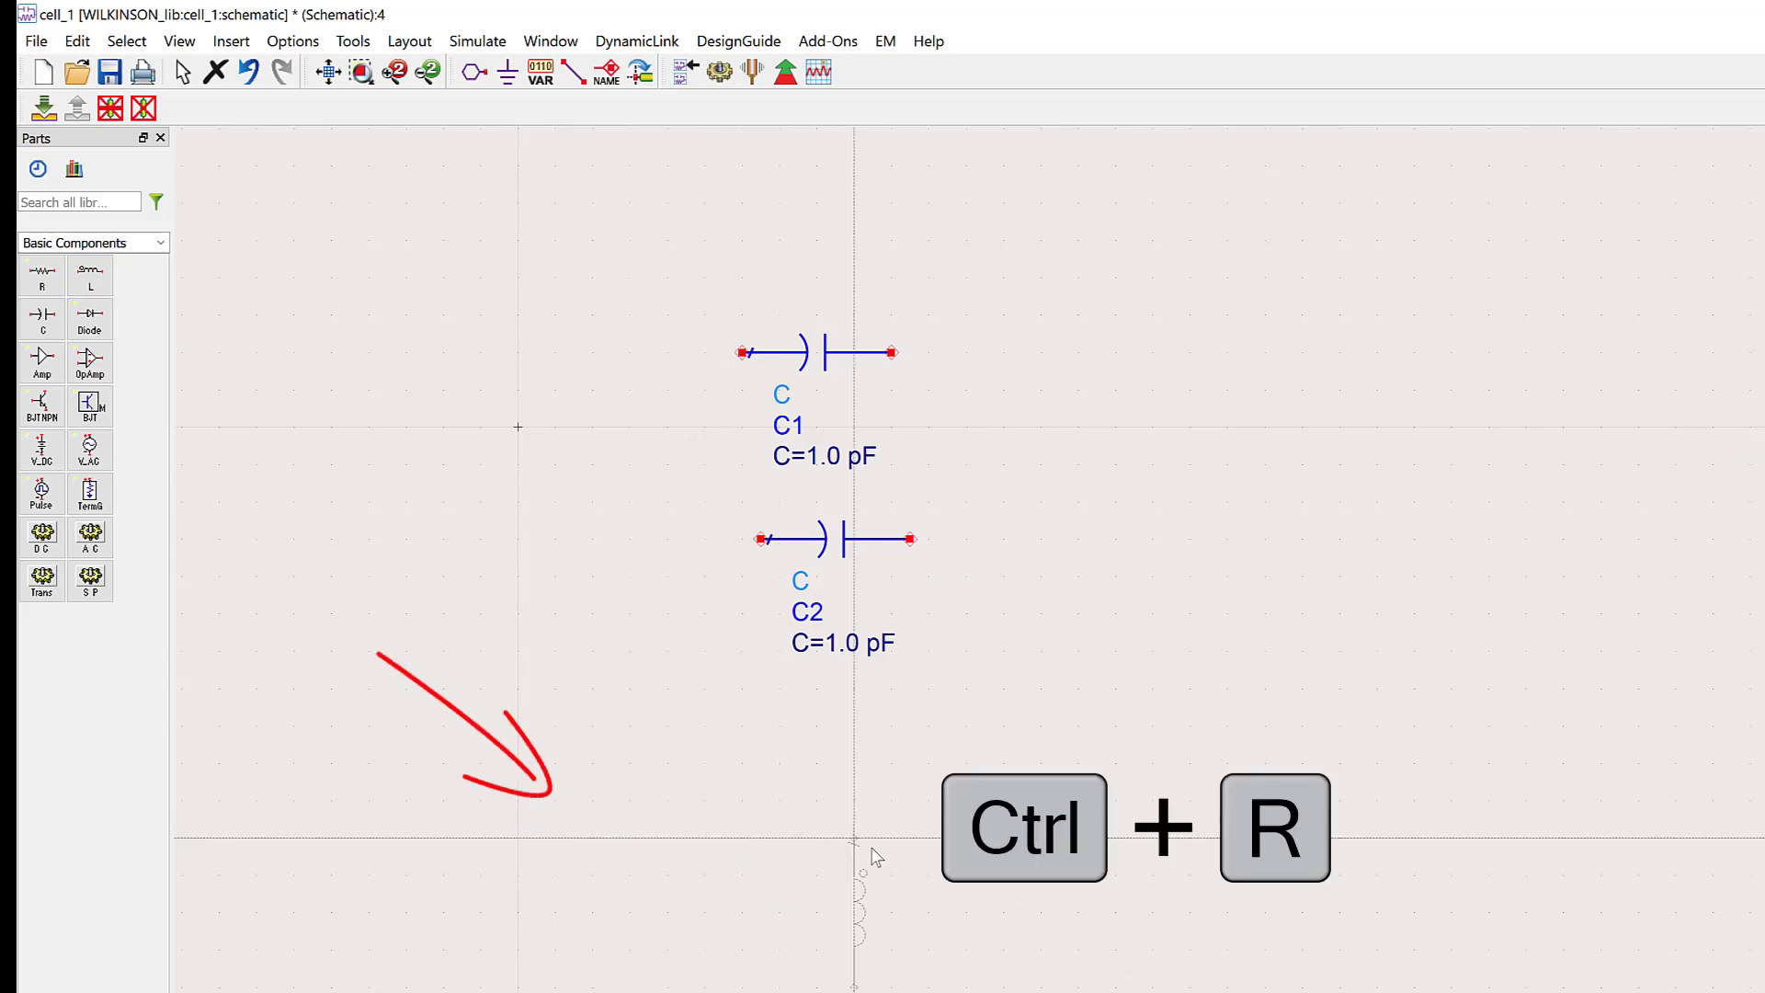
left_click(617, 826)
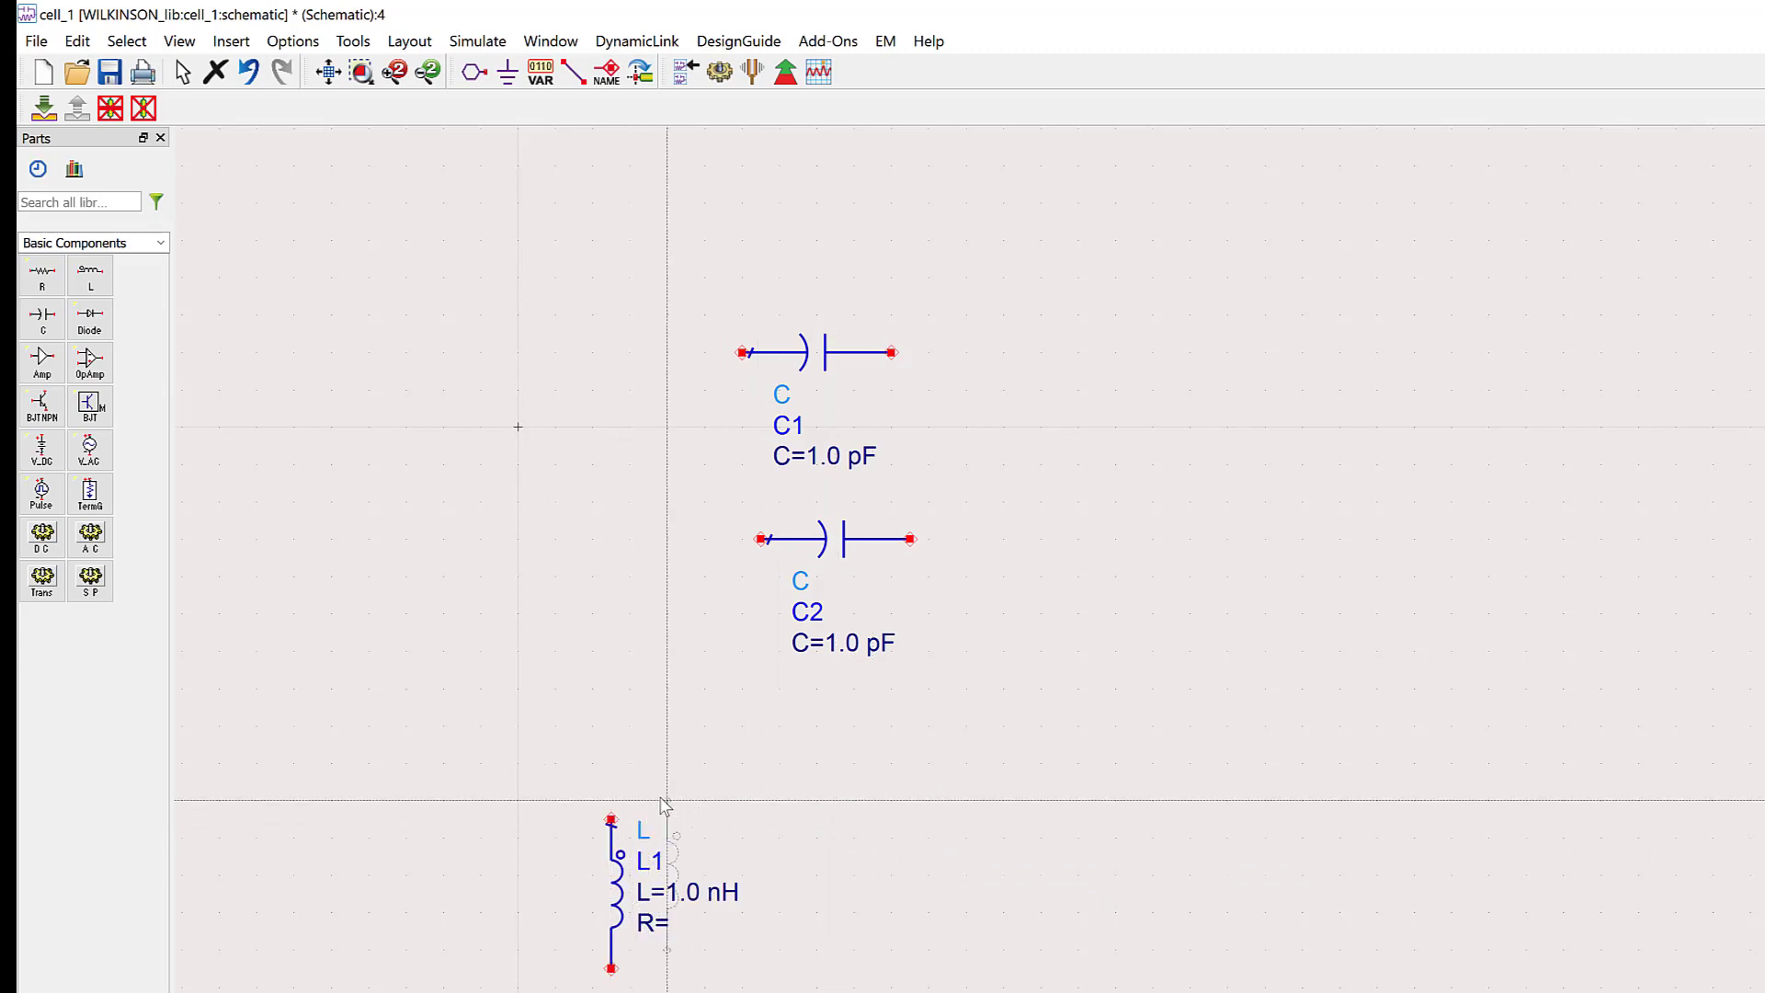
Place two more vertical inductors to the right of the capacitors, one above the other with a gap between them
key("ctrl+r")
key("ctrl+r")
key("ctrl+r")
key("ctrl+r")
left_click(1230, 232)
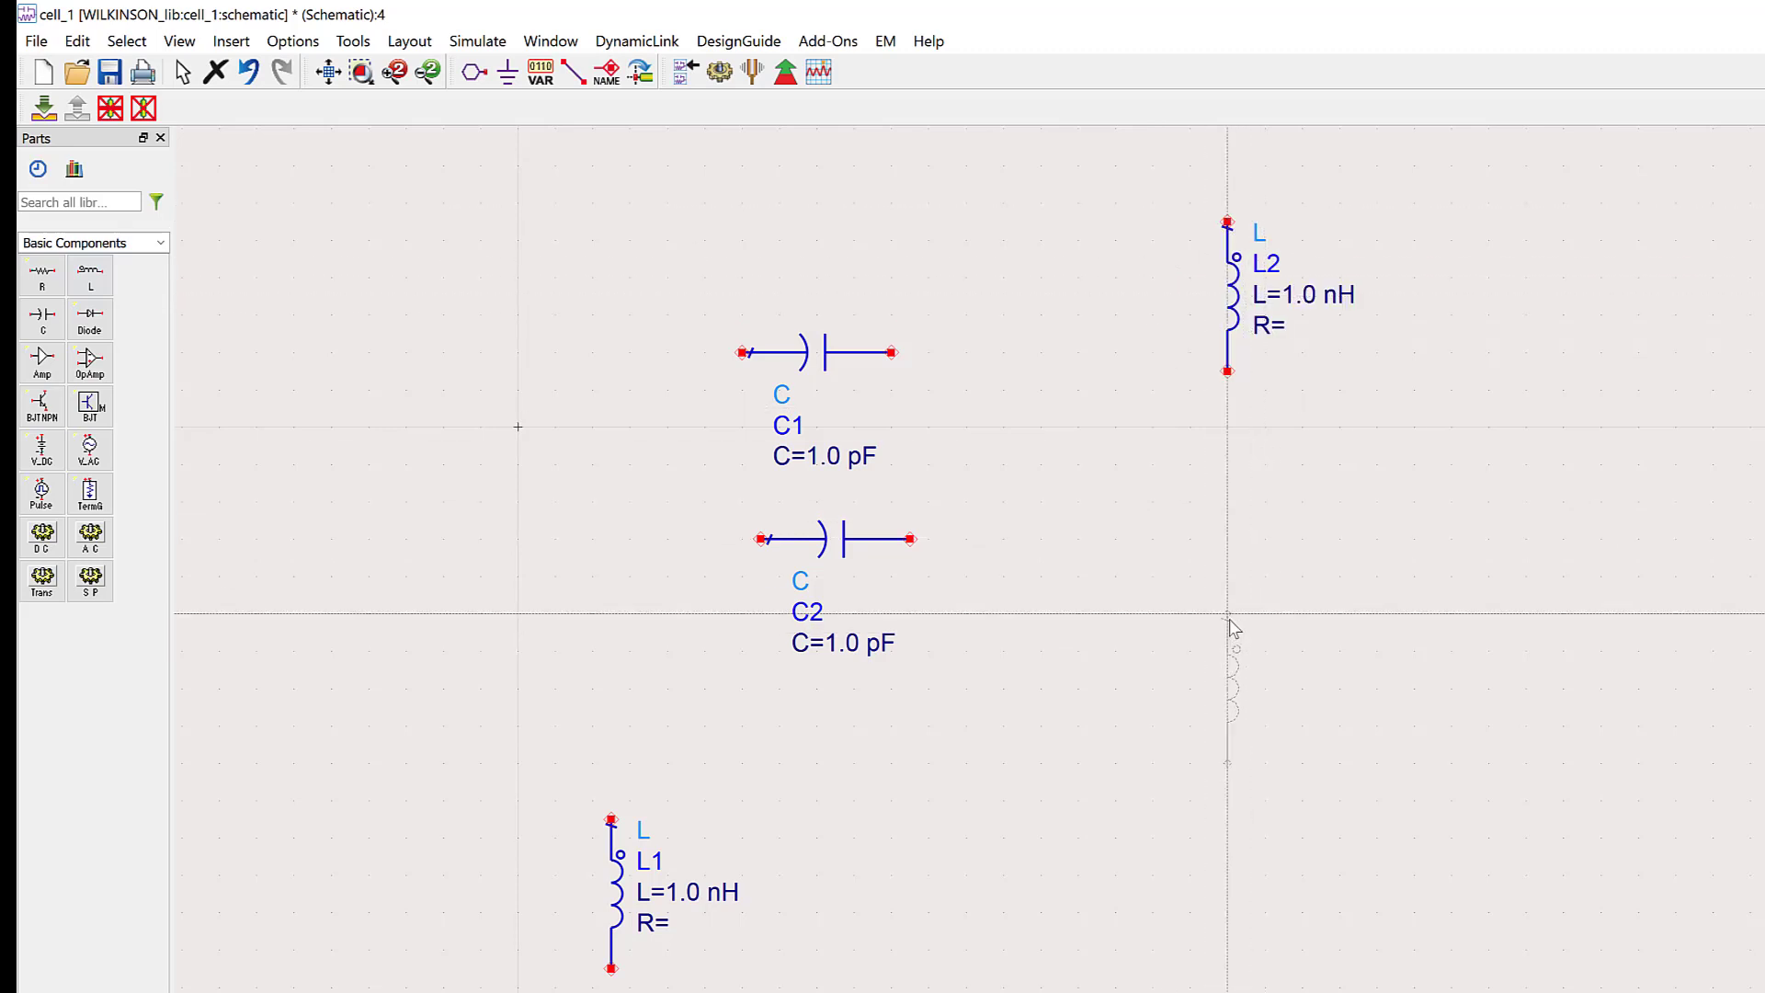
left_click(1236, 697)
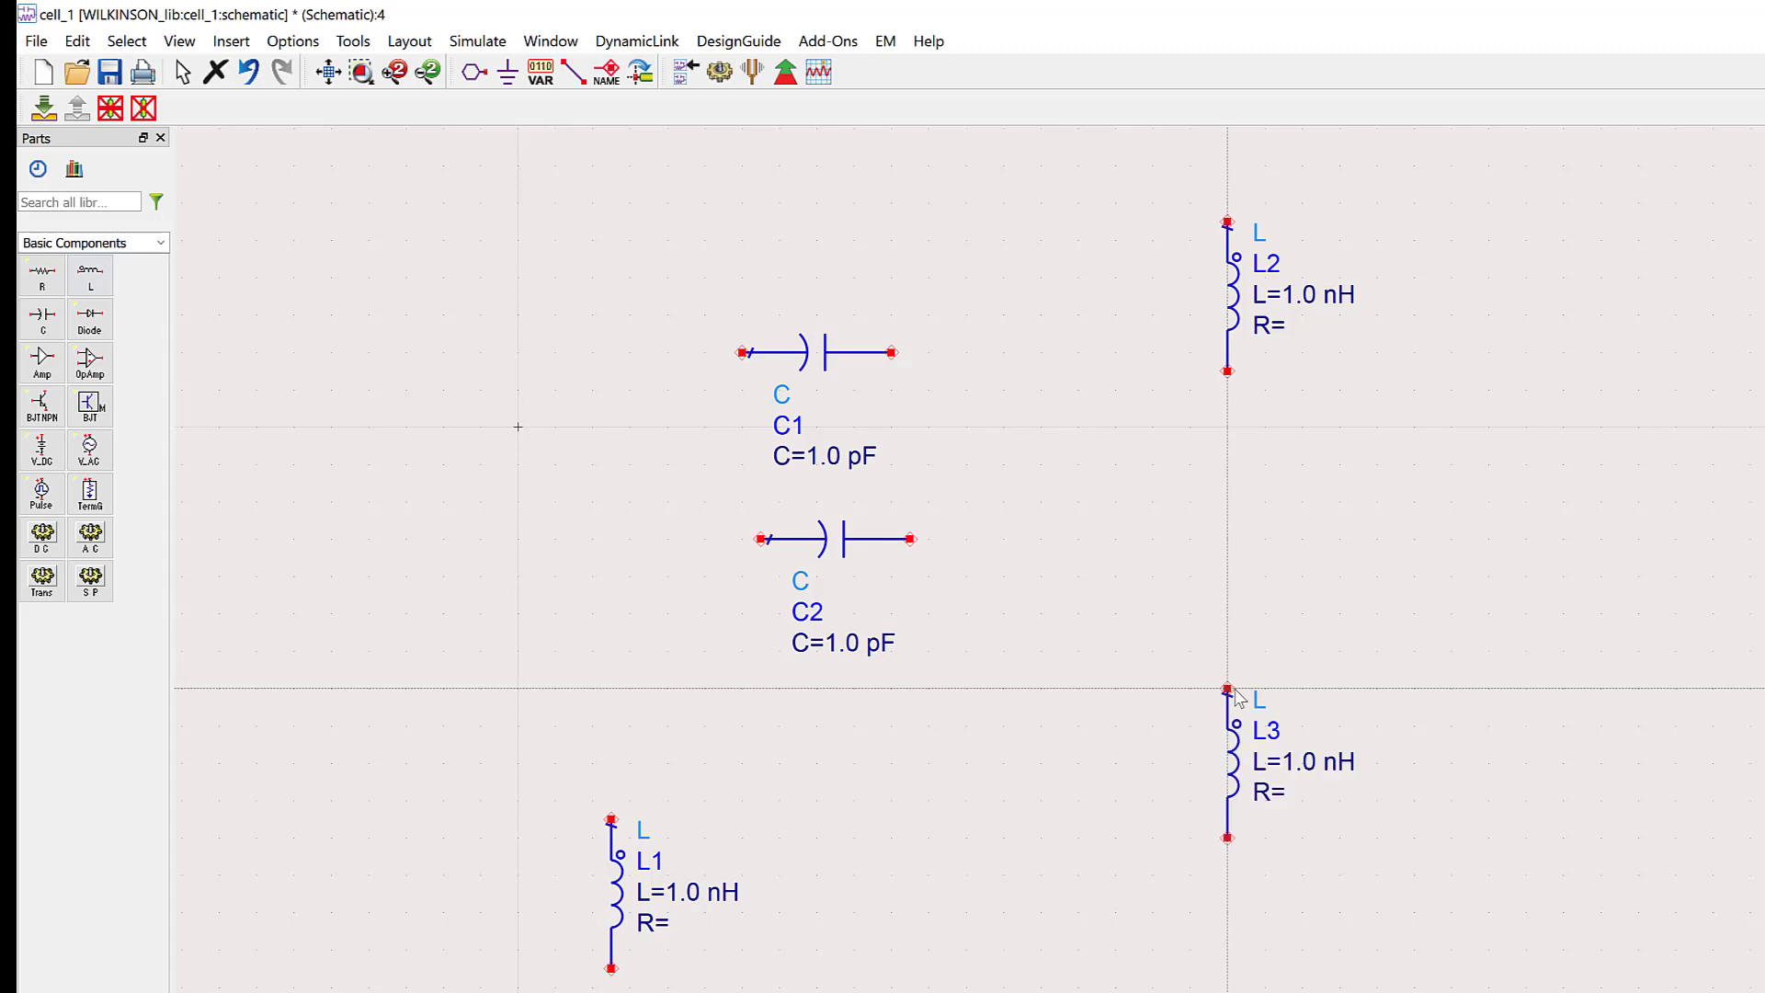
Place a resistor rotated to vertical between inductors L2 and L3, in line with them
left_click(53, 287)
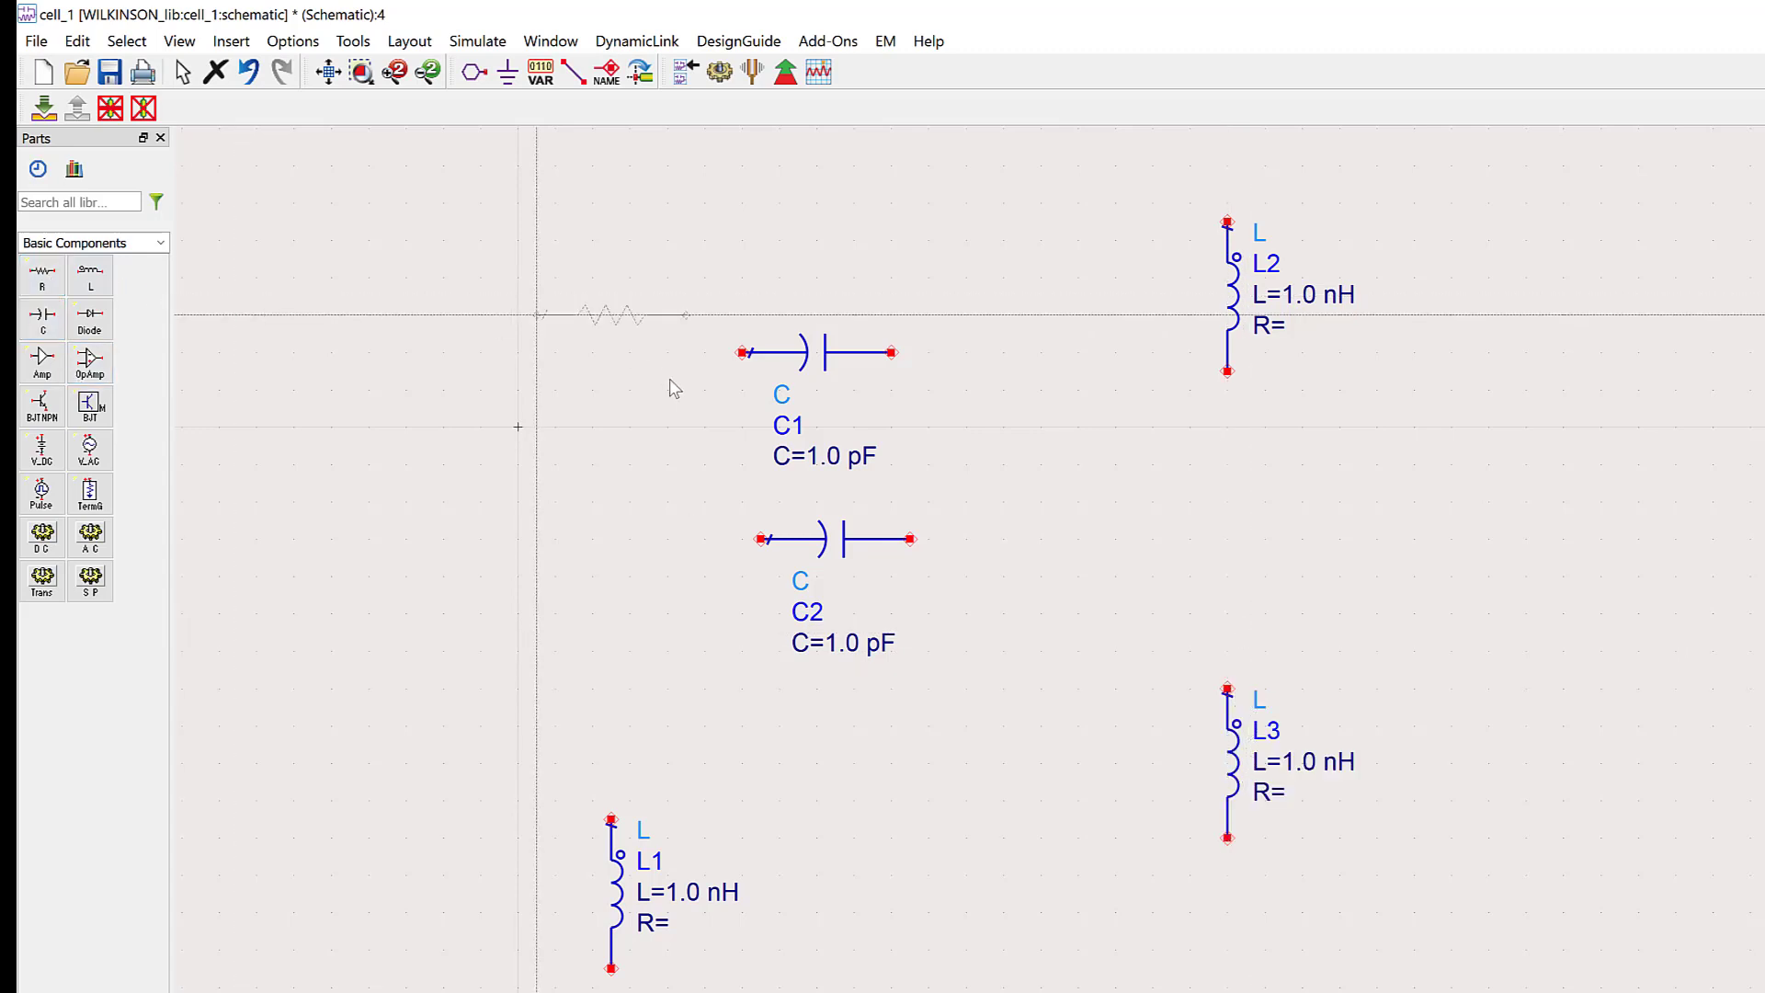
key("ctrl+r")
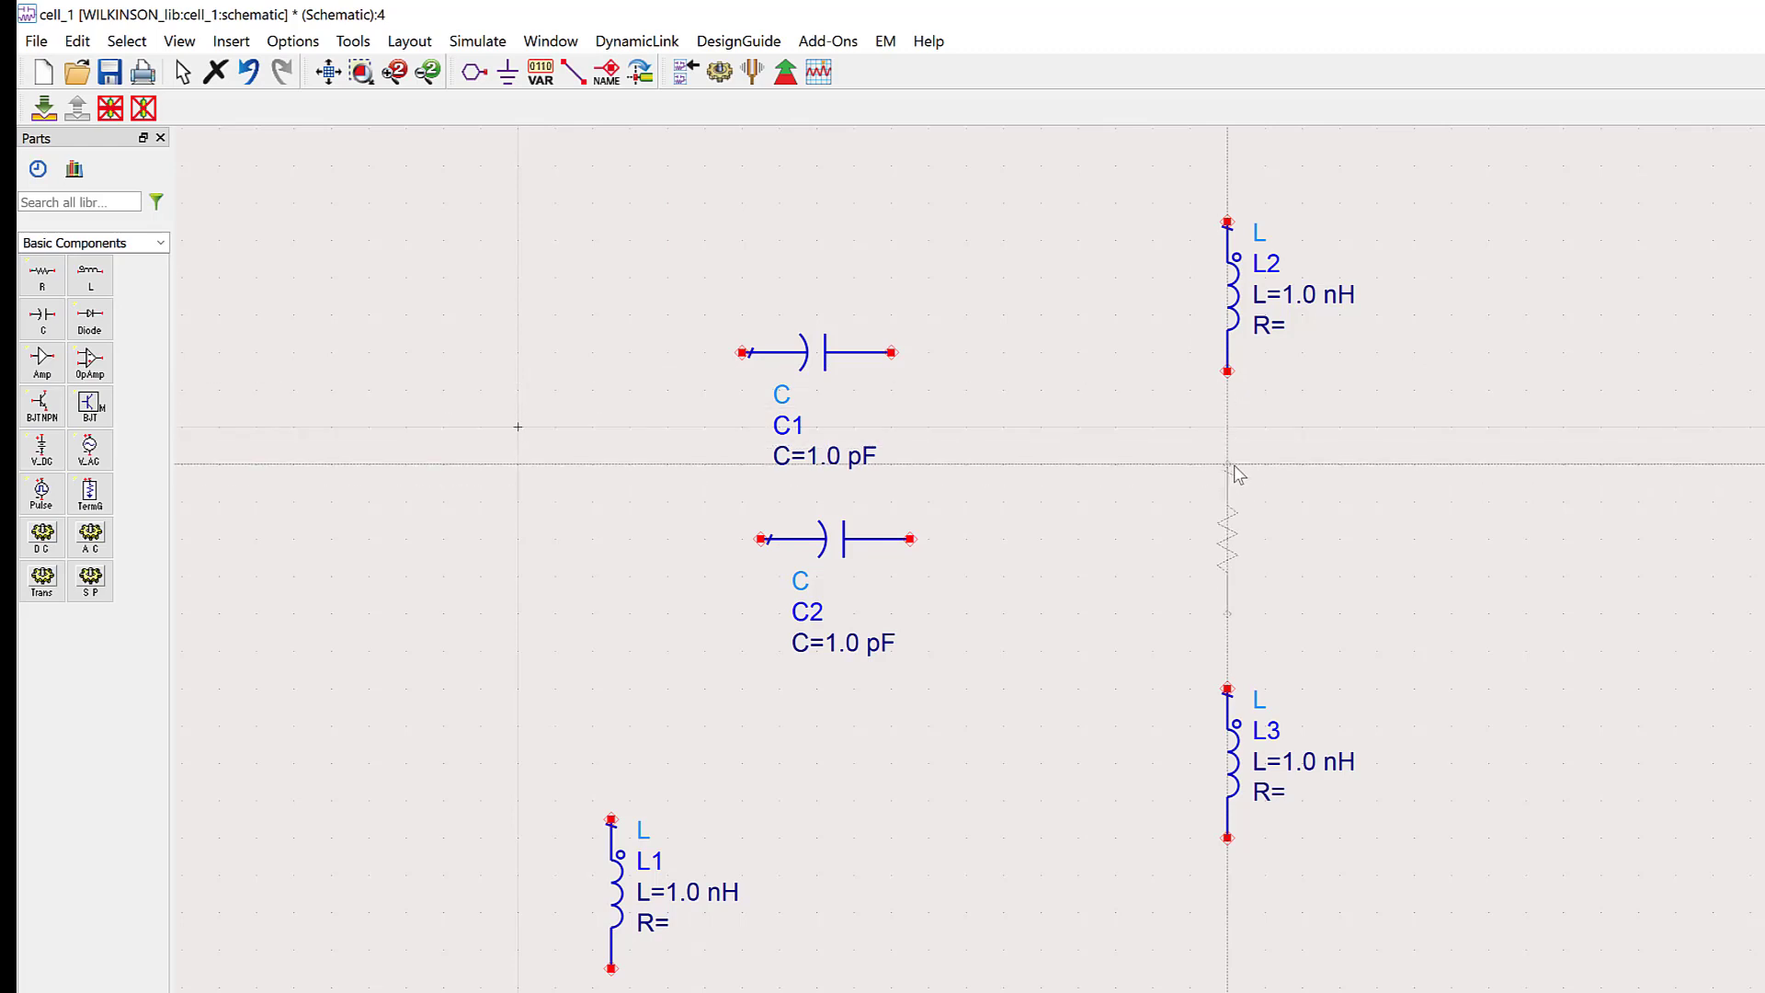
left_click(1234, 467)
key("Escape")
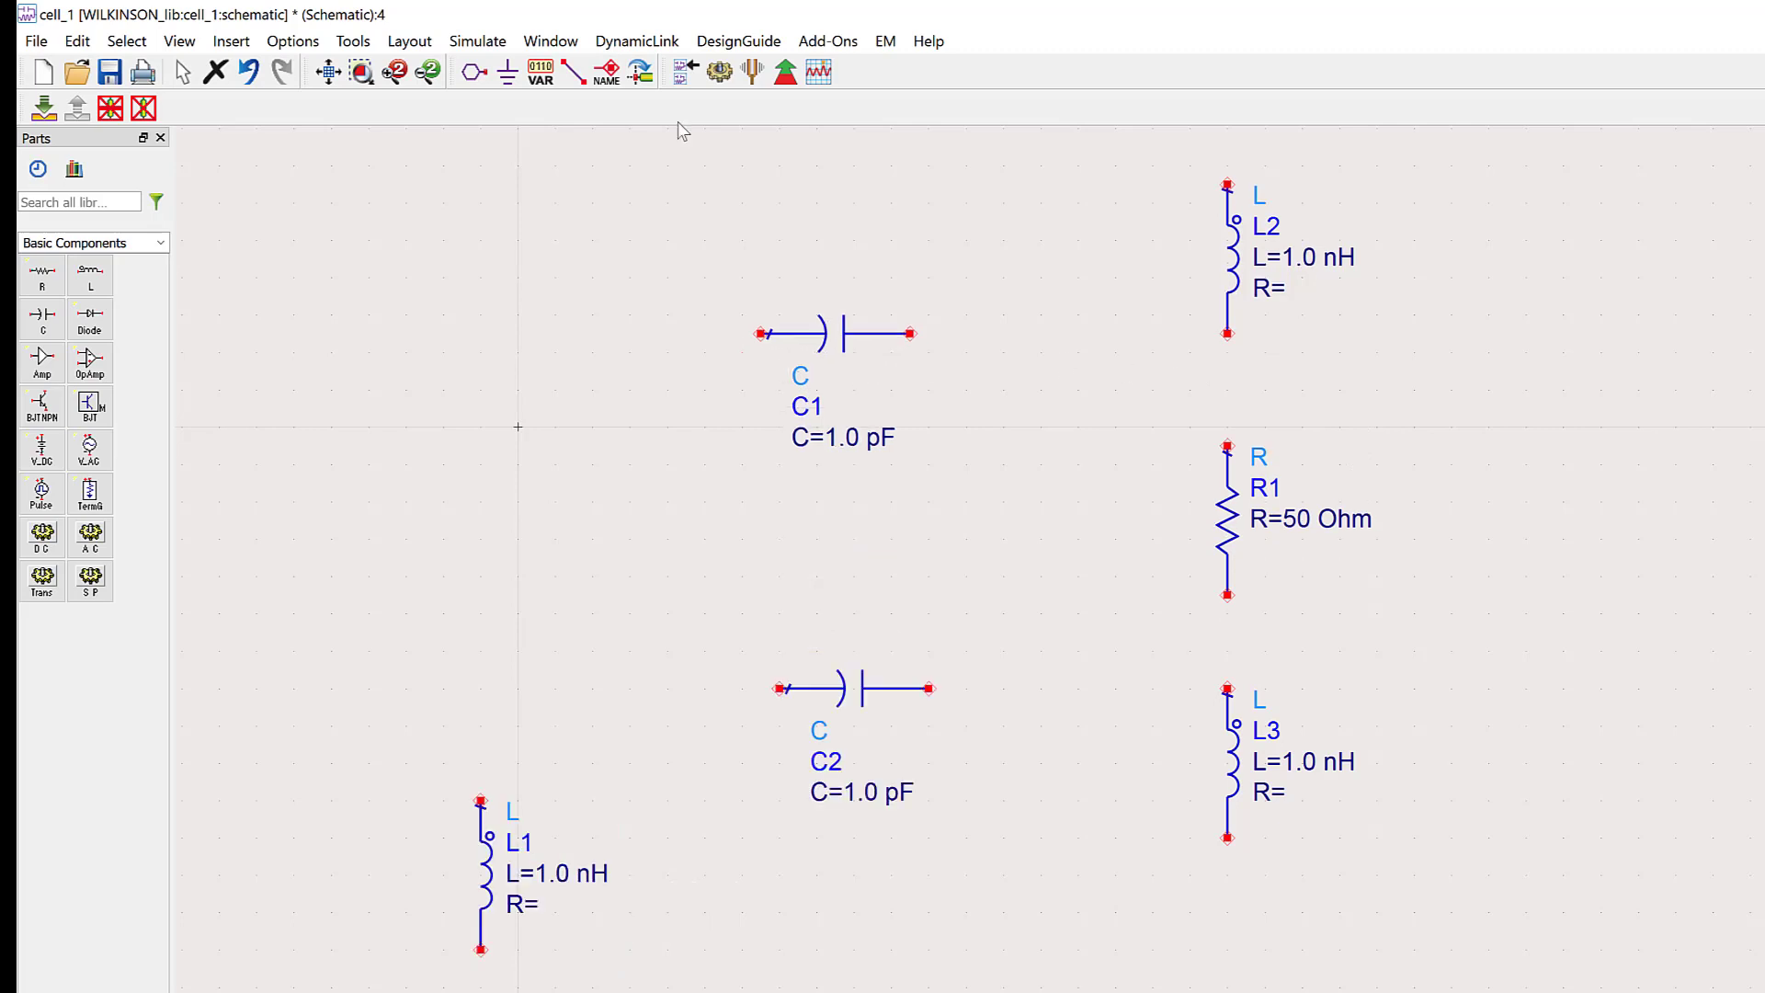
Wire the right end of capacitor C1 to the bottom of L2, and the right end of C2 to the top of L3
left_click(572, 71)
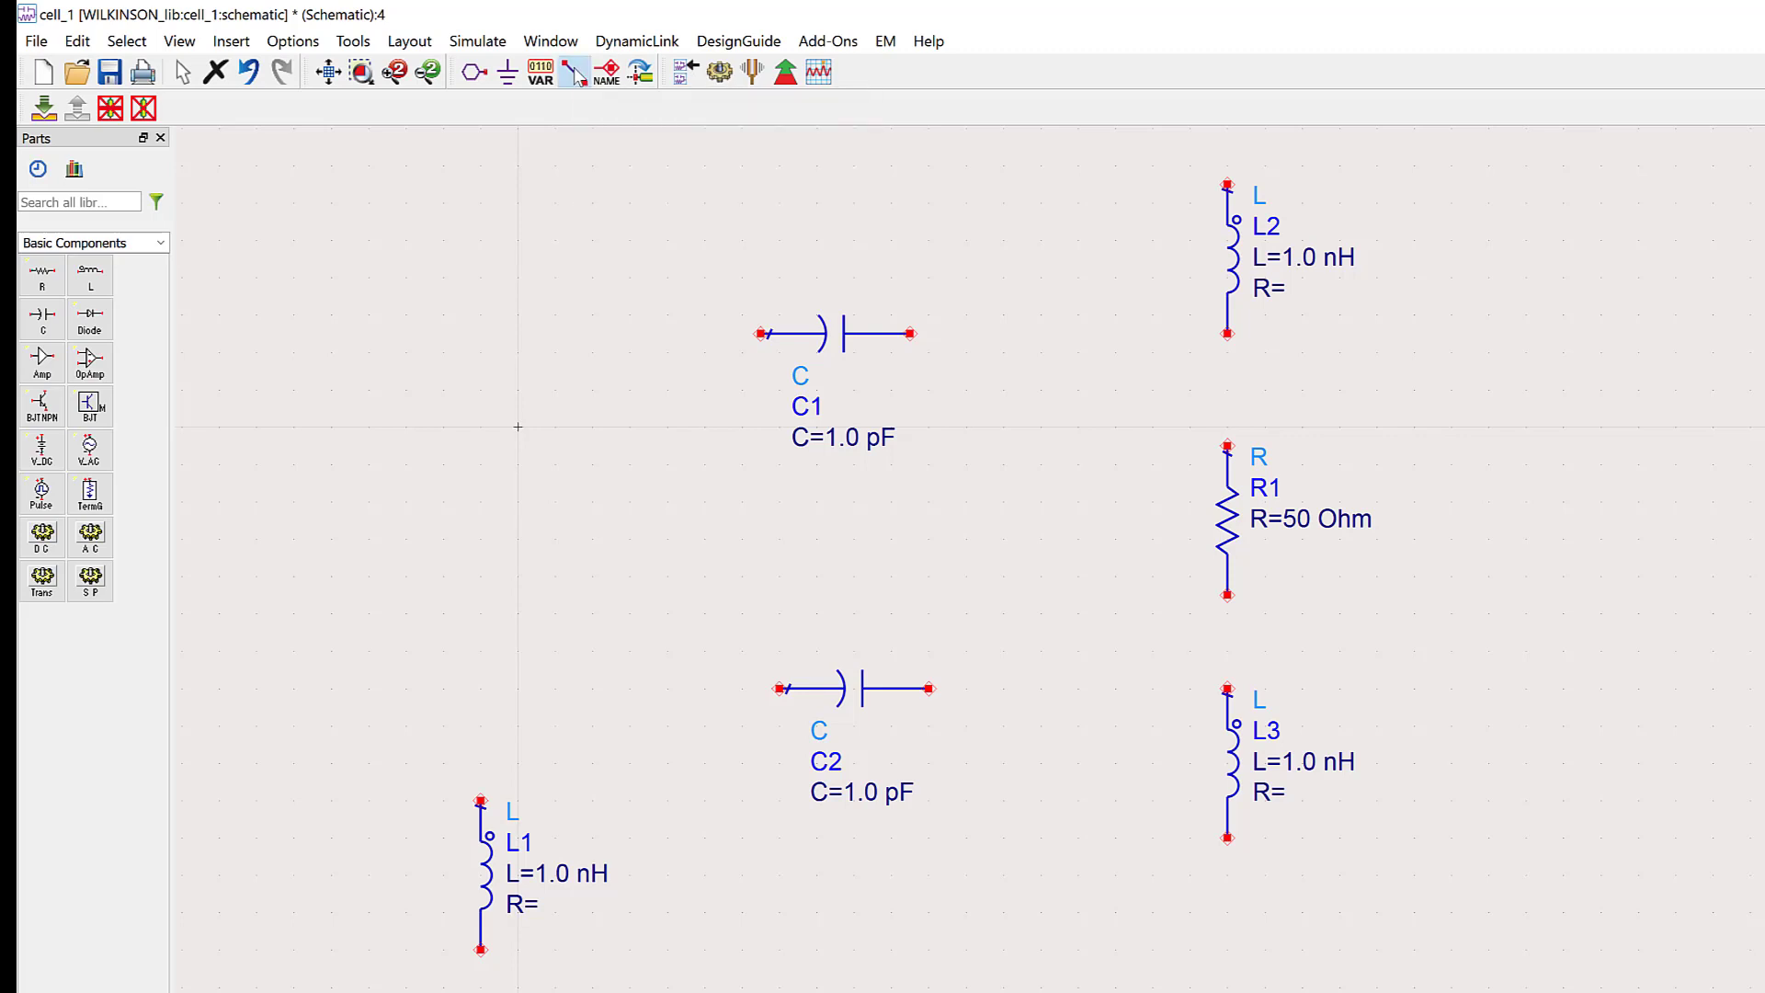
left_click(910, 333)
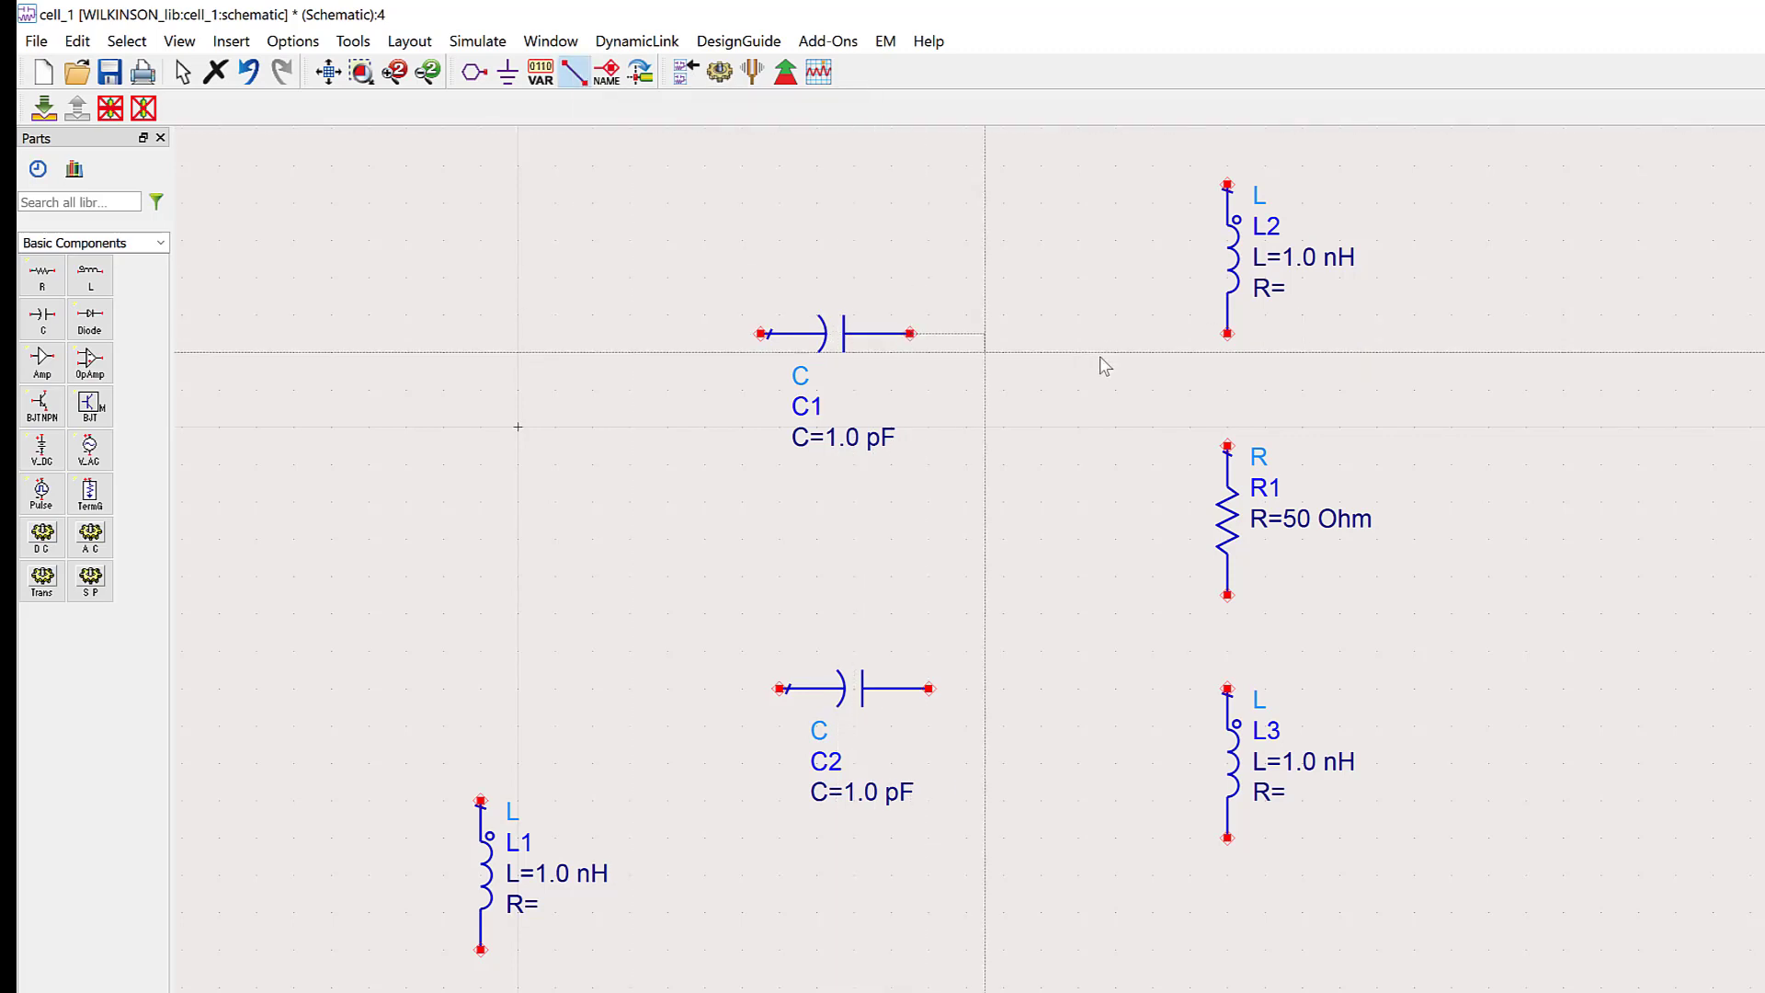
left_click(1227, 333)
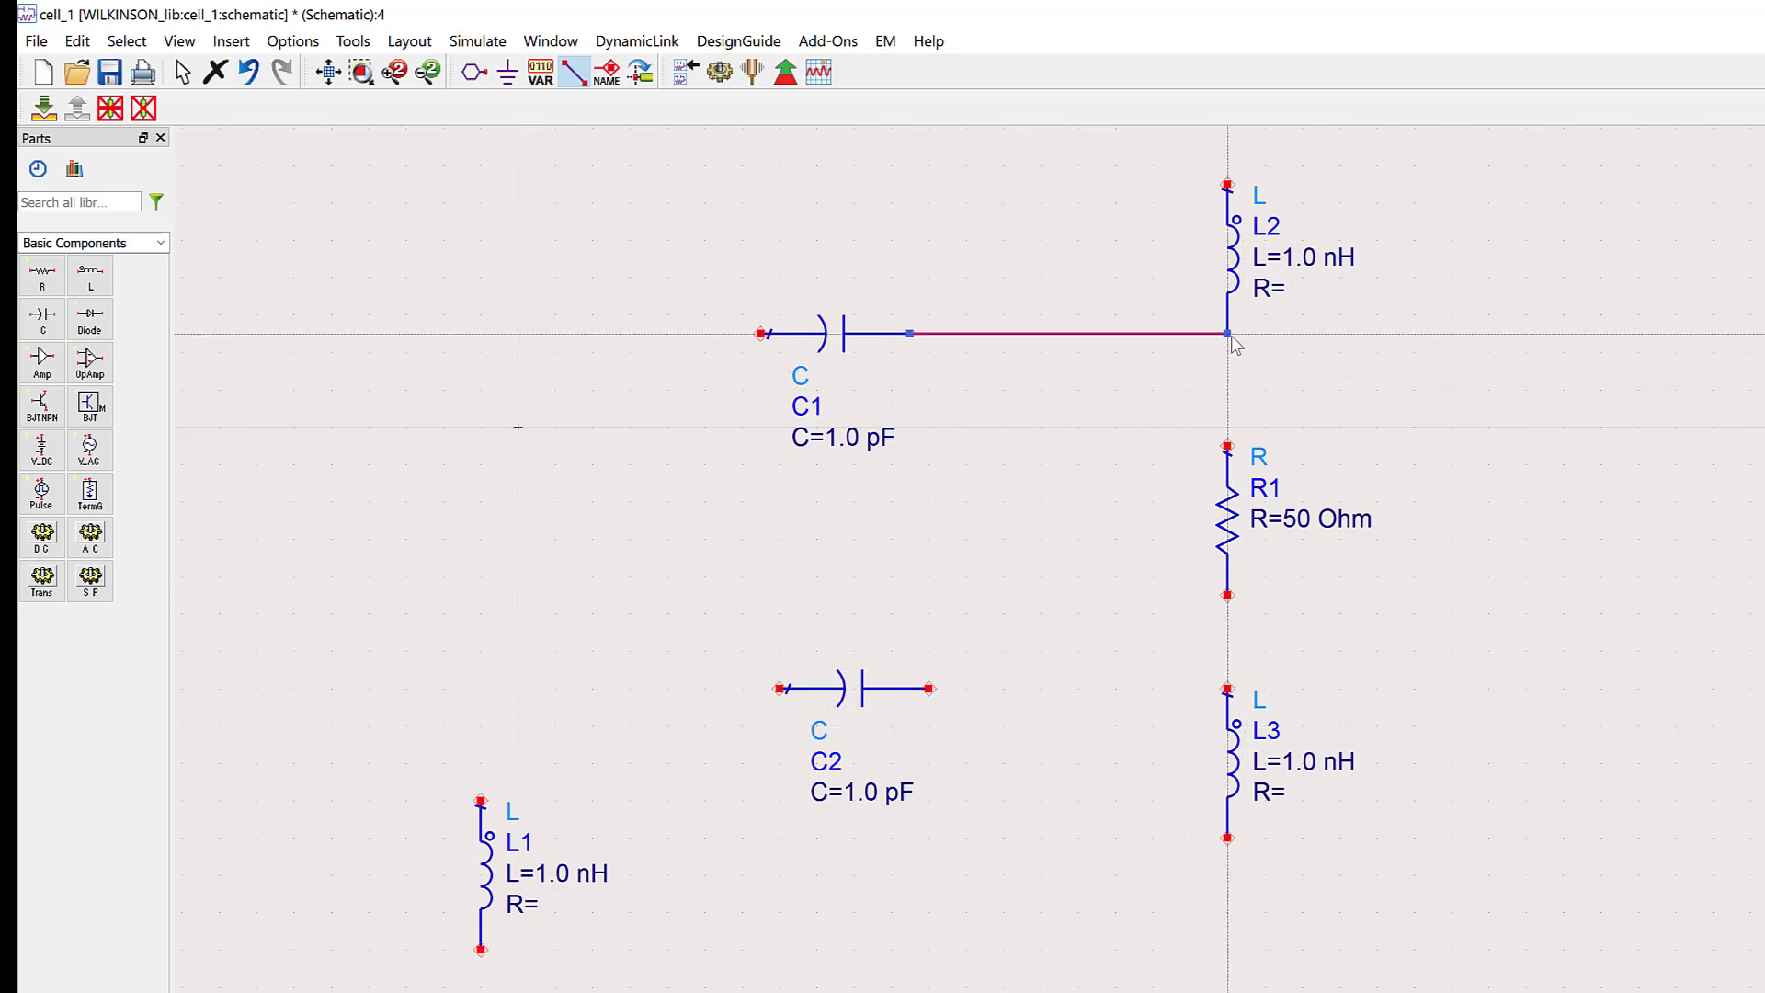
left_click(928, 687)
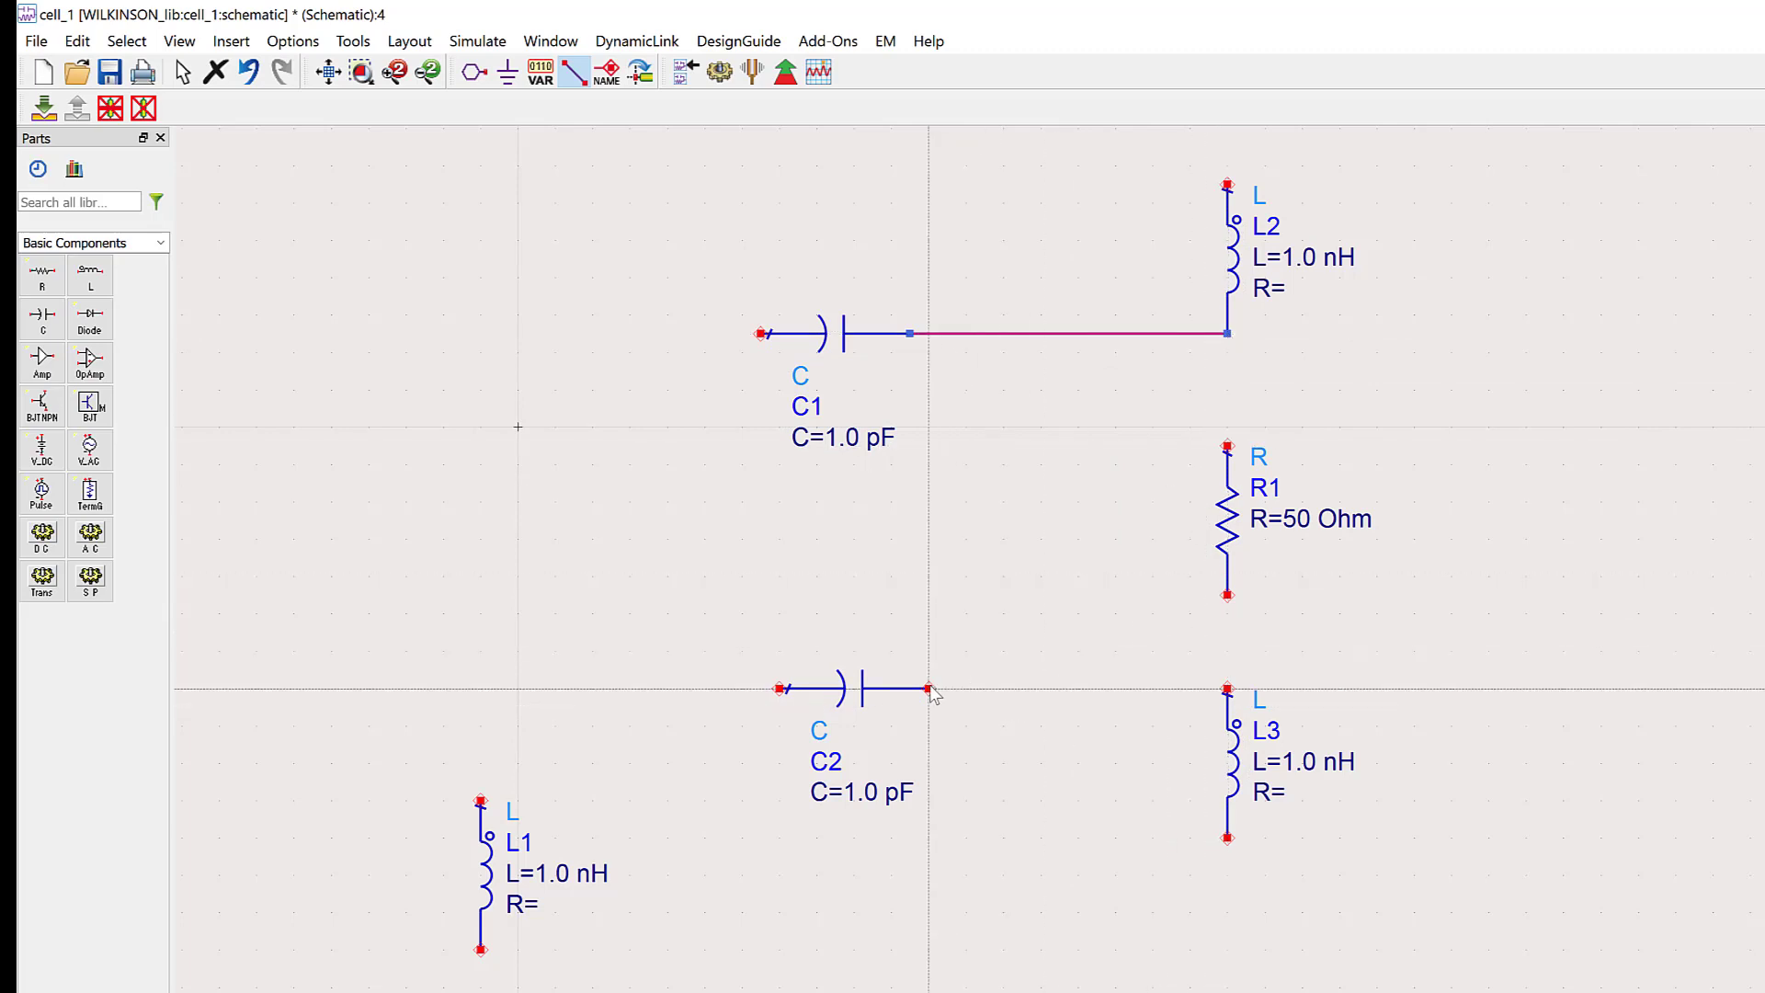
left_click(1227, 688)
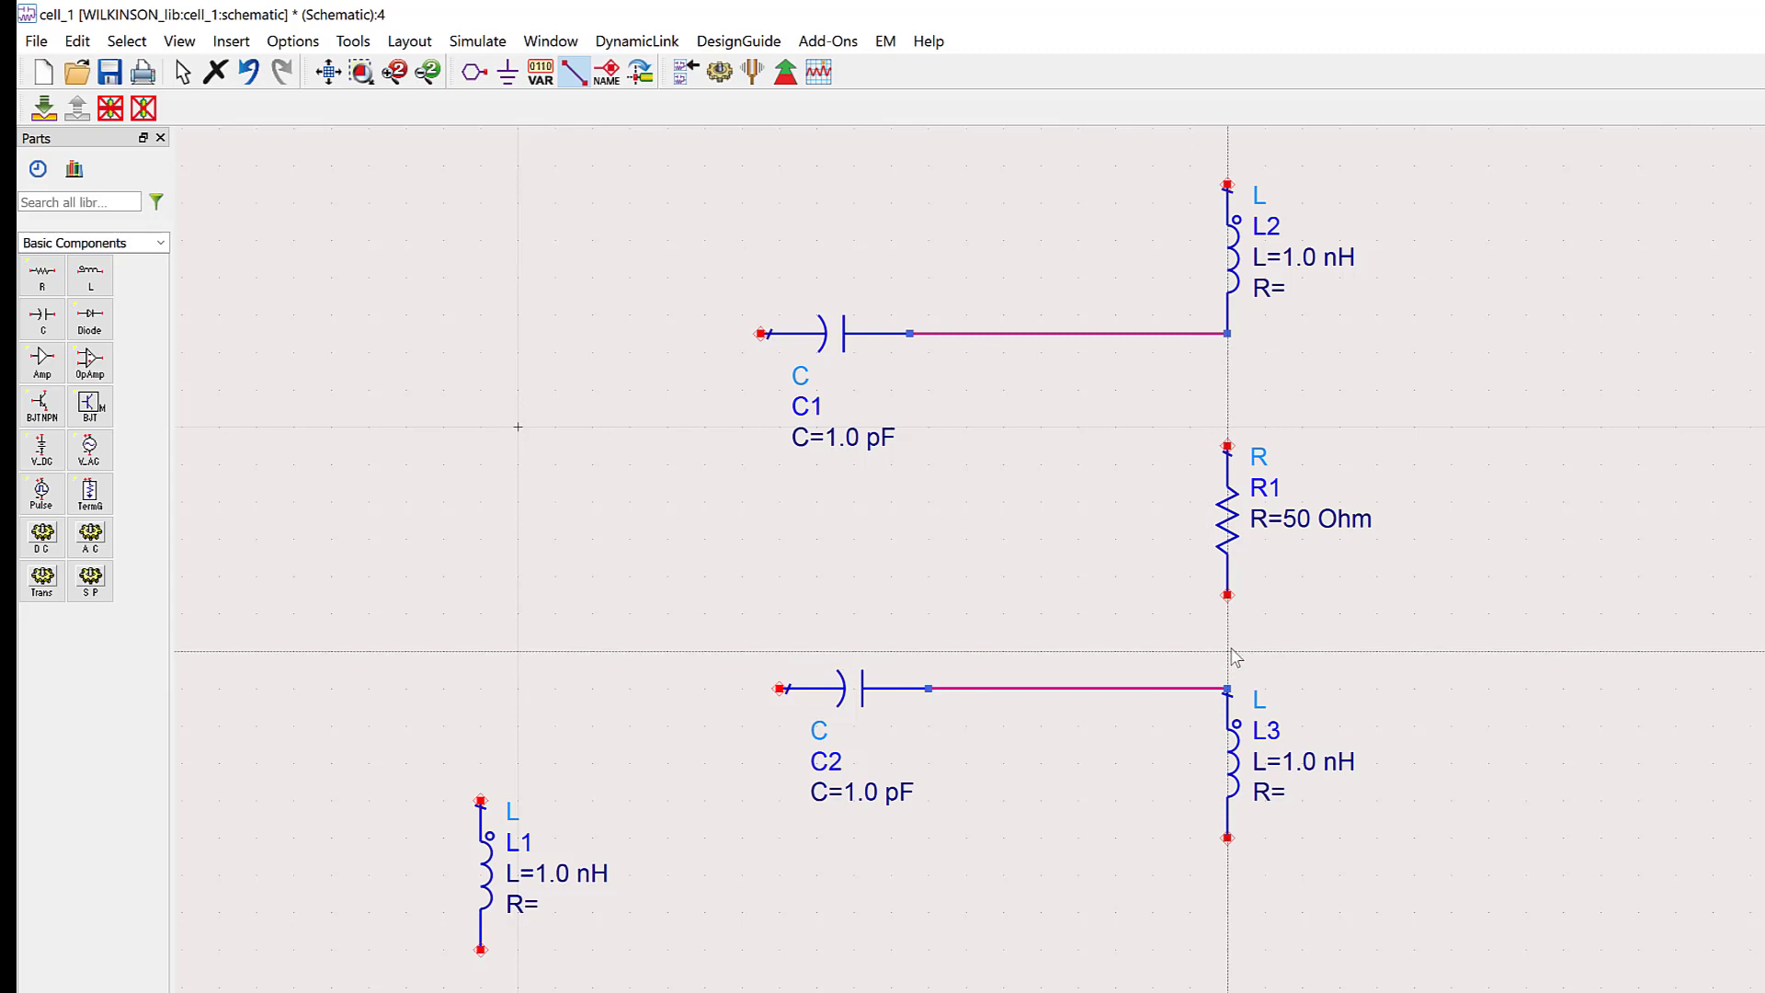
Wire resistor R1 between the L2 and L3 nodes and extend an output wire to the right from the upper and lower branches
left_click(1227, 333)
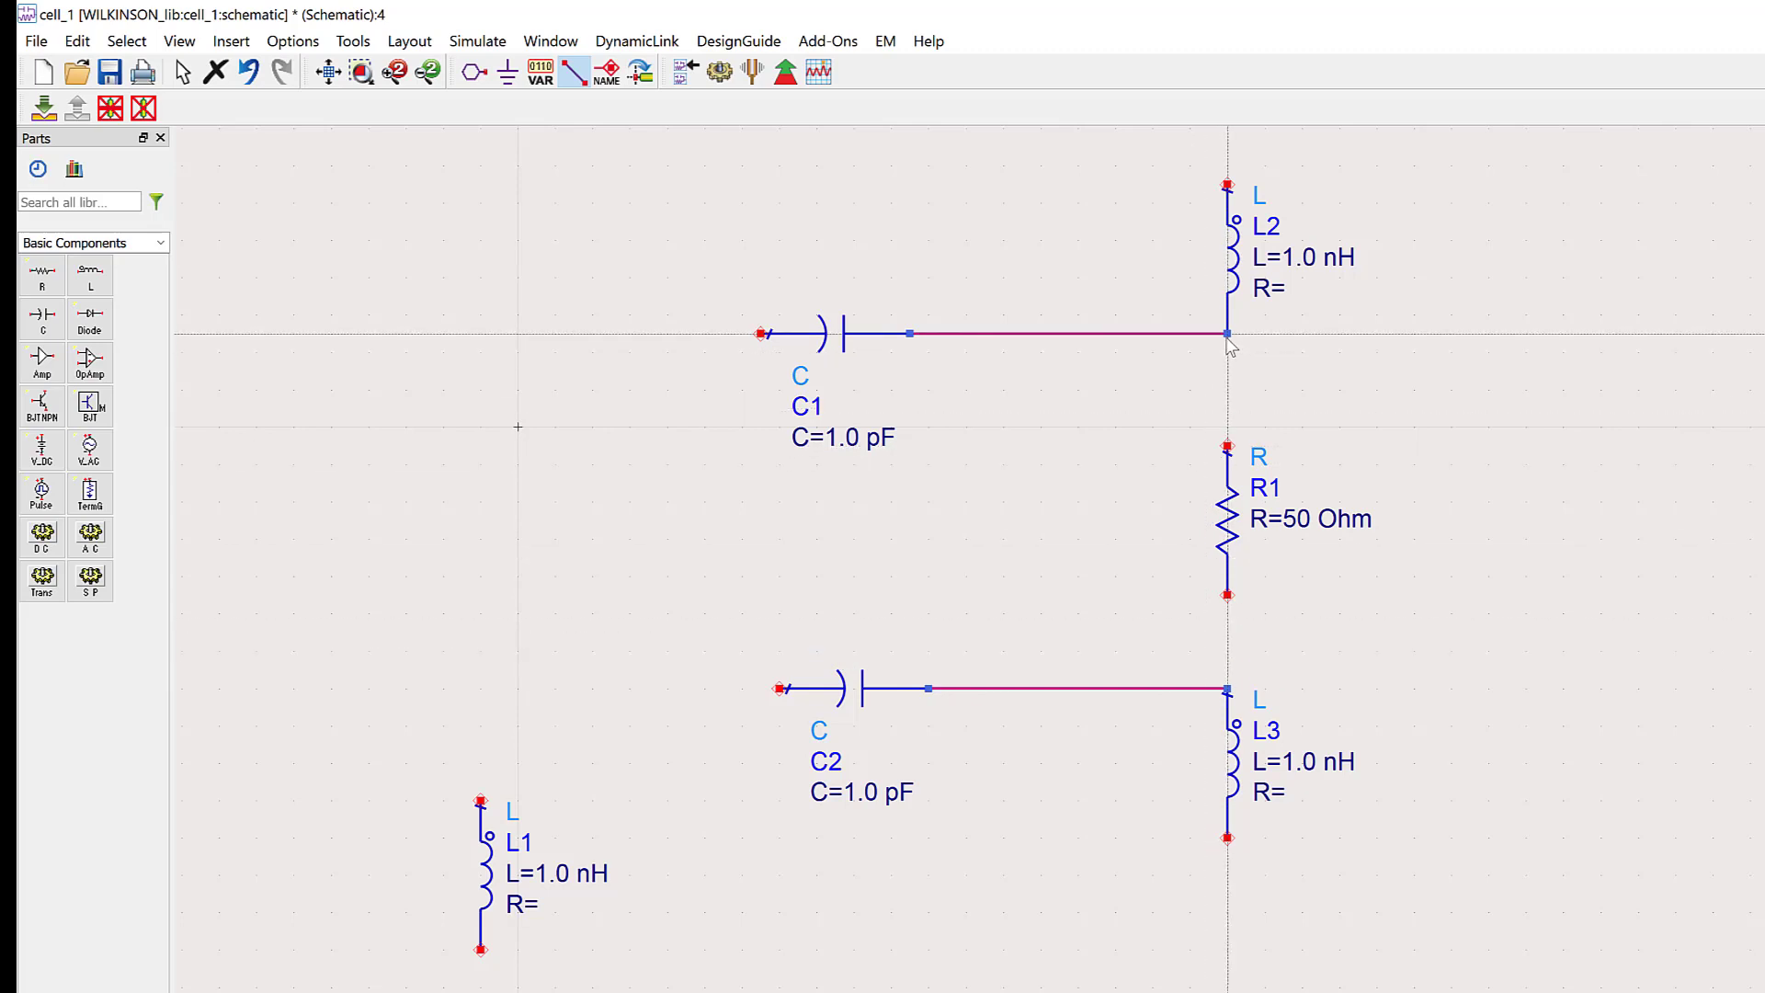
left_click(1227, 445)
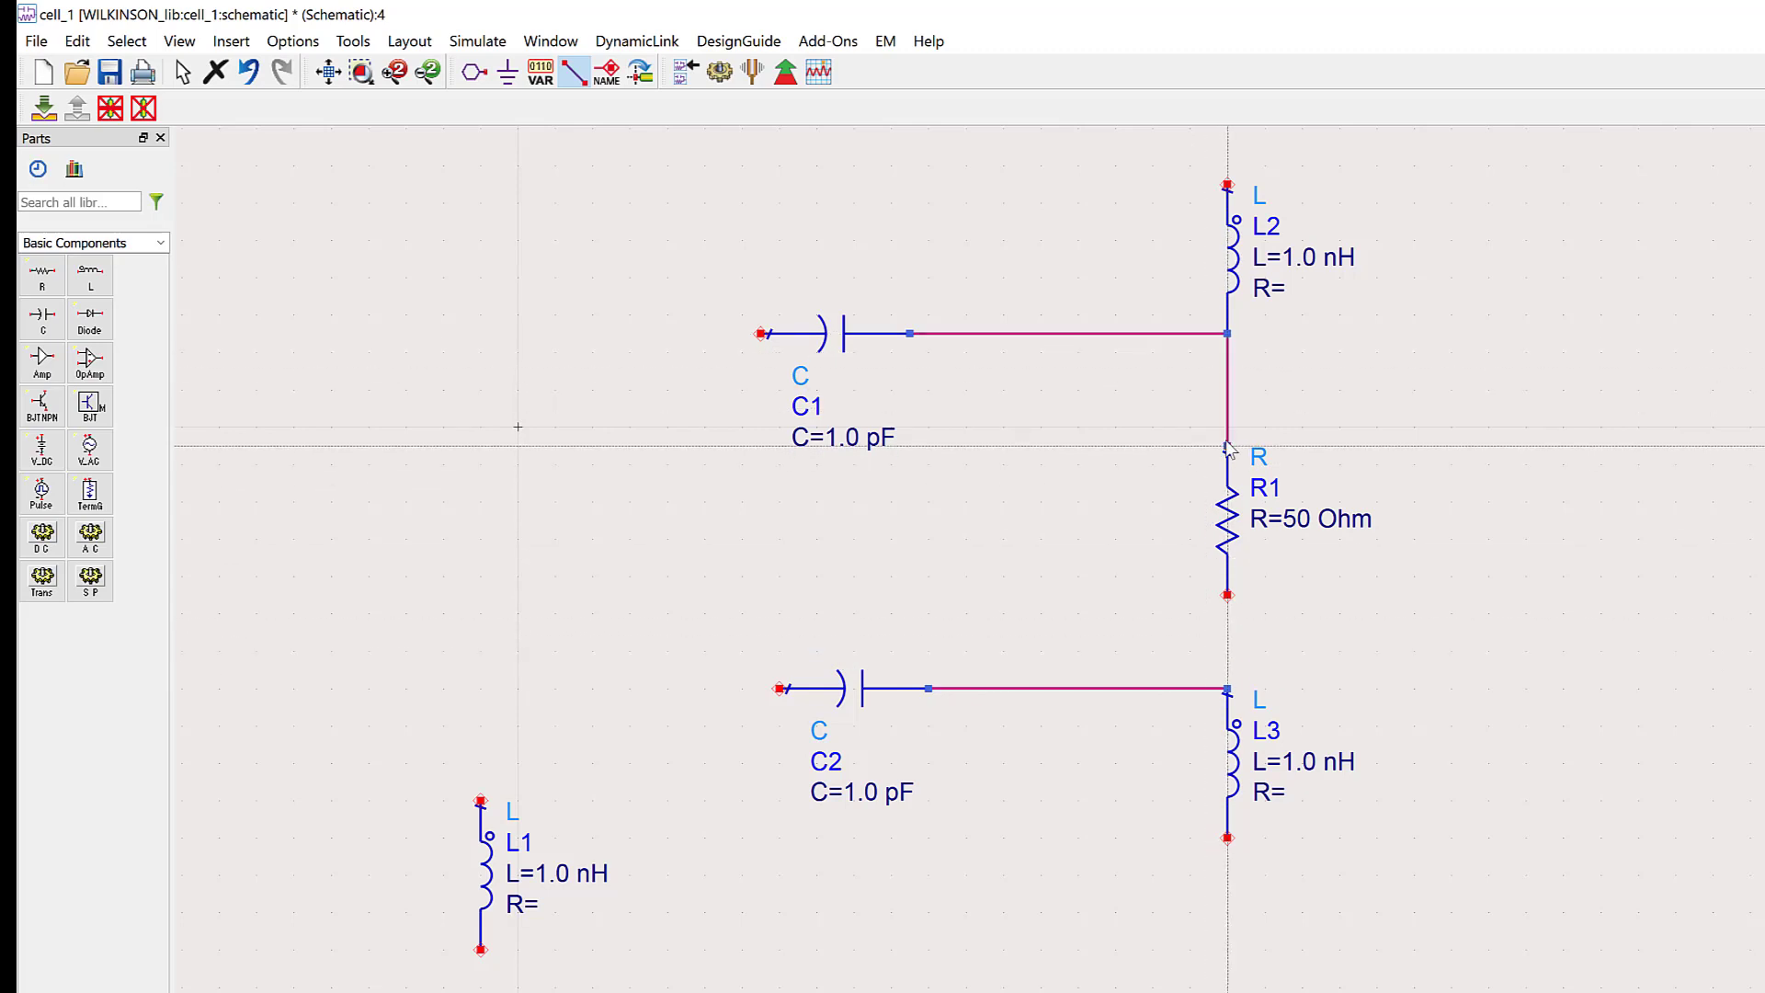
left_click(1227, 595)
left_click(1227, 687)
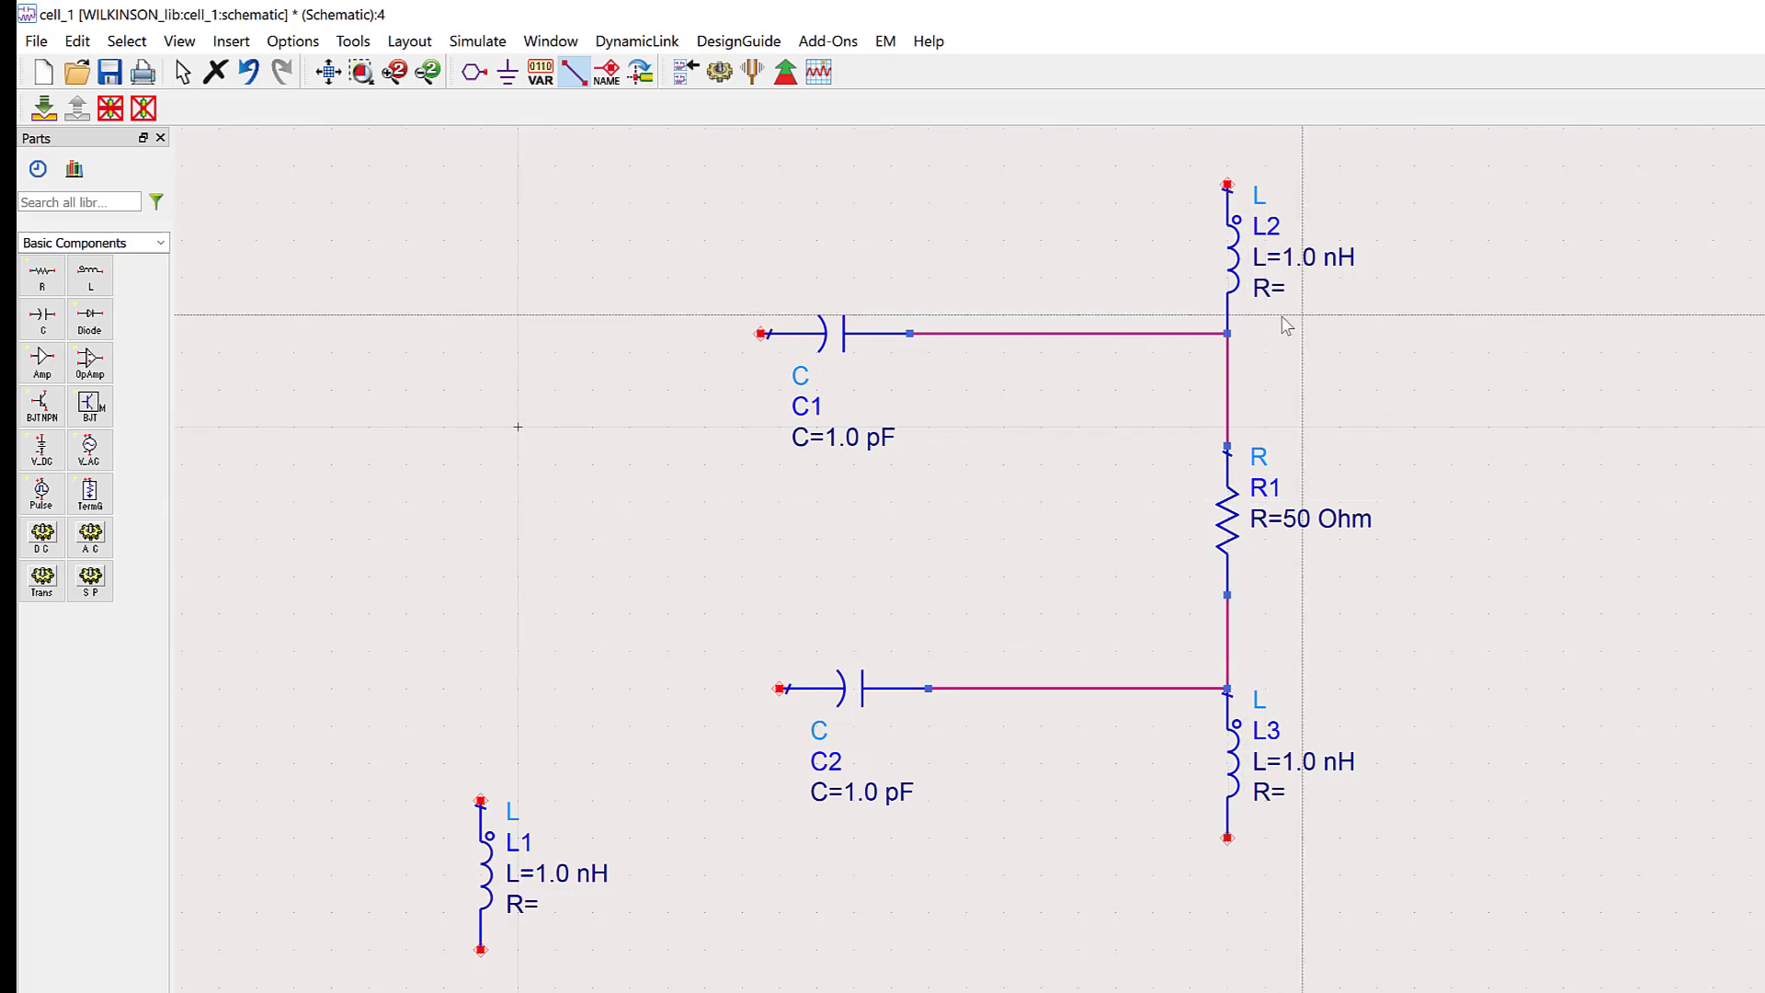
left_click(1470, 334)
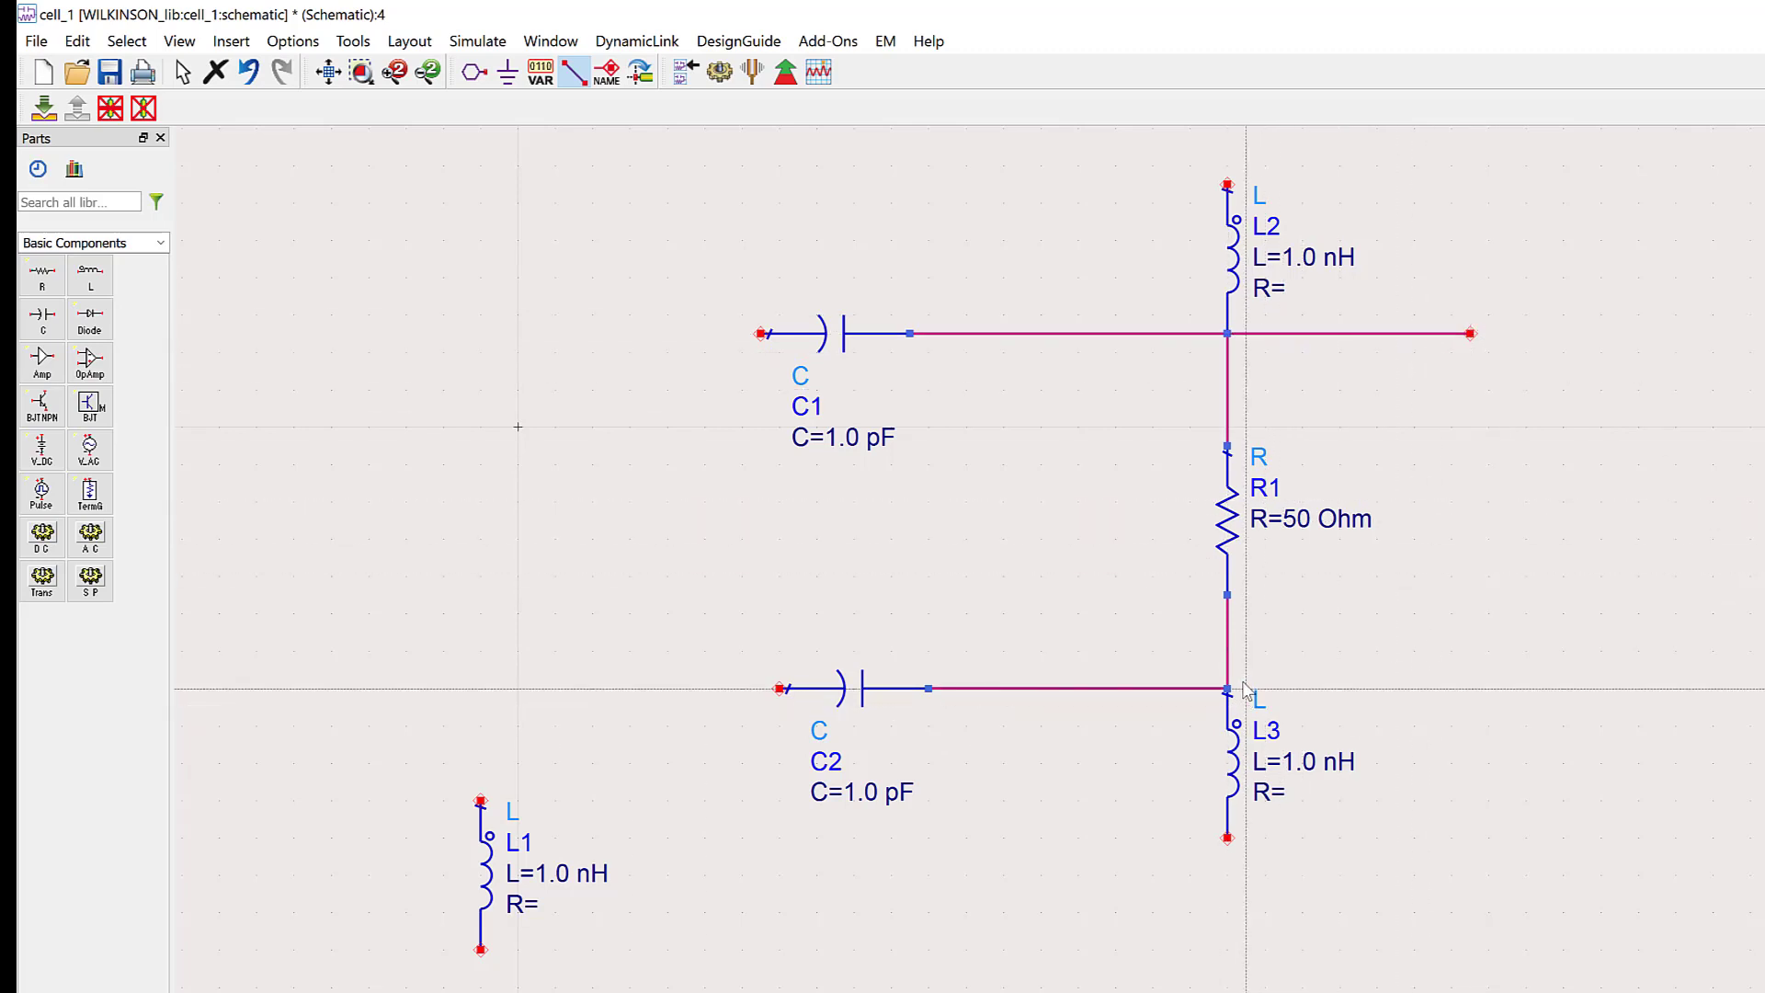
left_click(1470, 669)
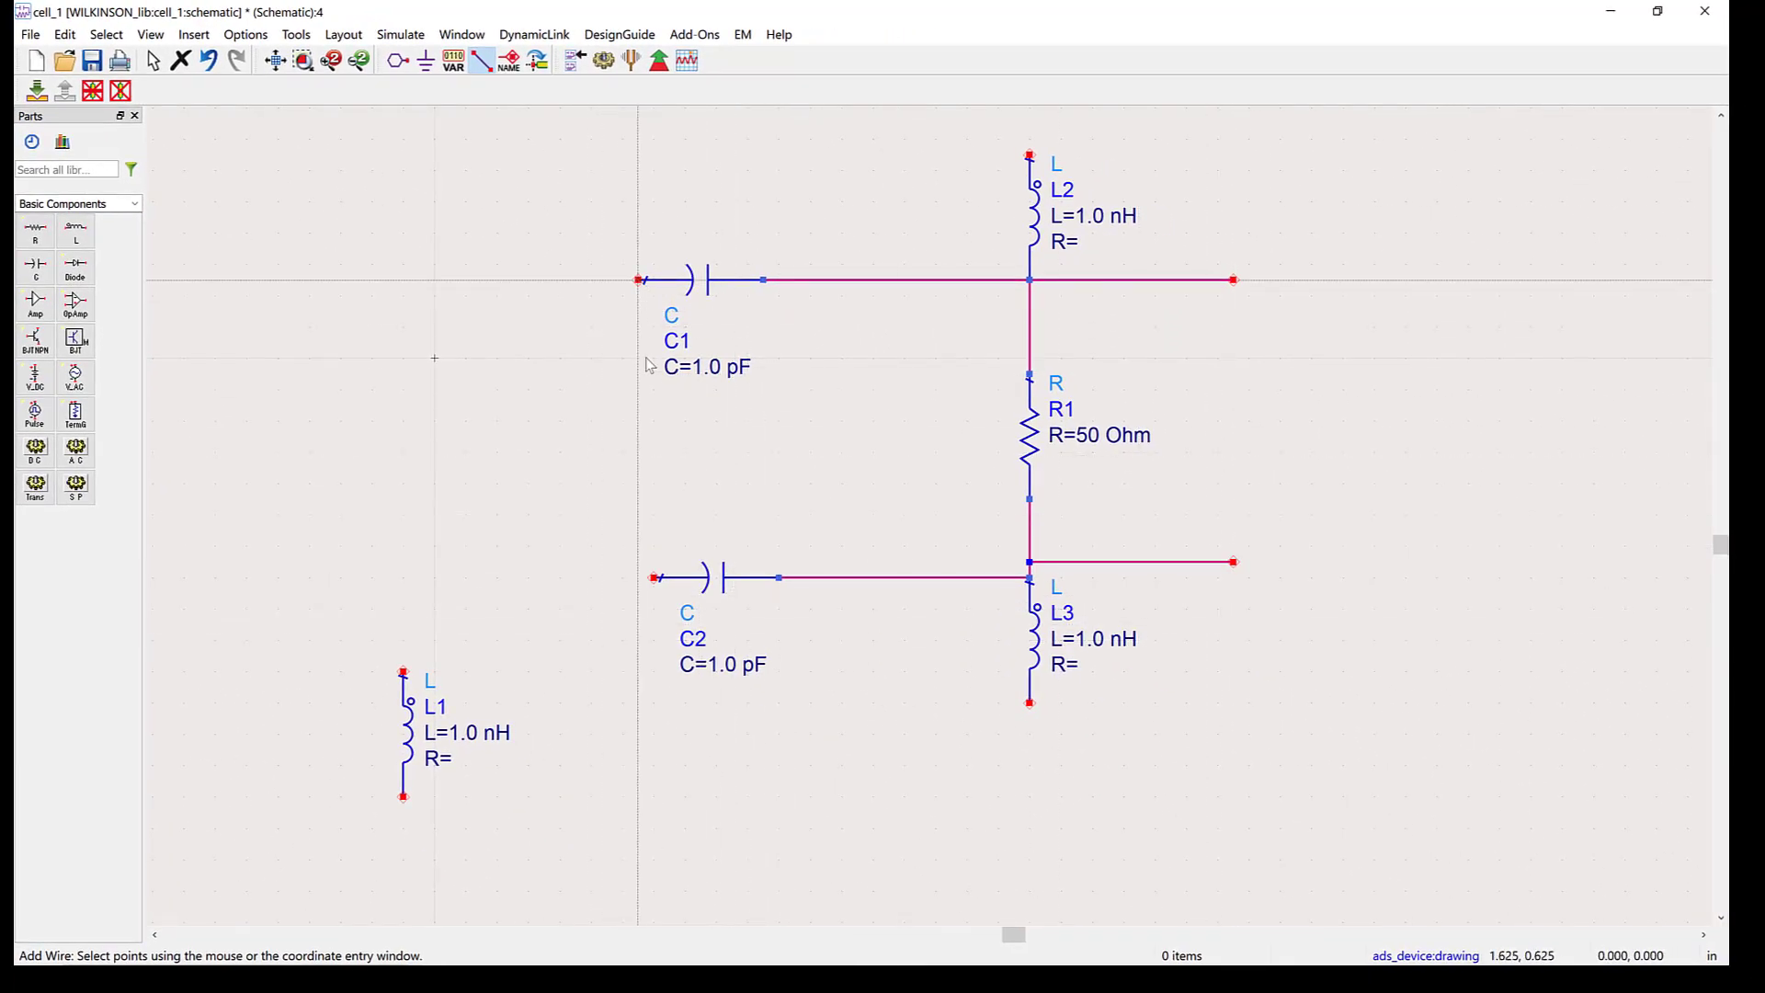
Wire the left ends of C1 and C2 together and extend an input wire to the left from the middle of that connection
left_click(652, 579)
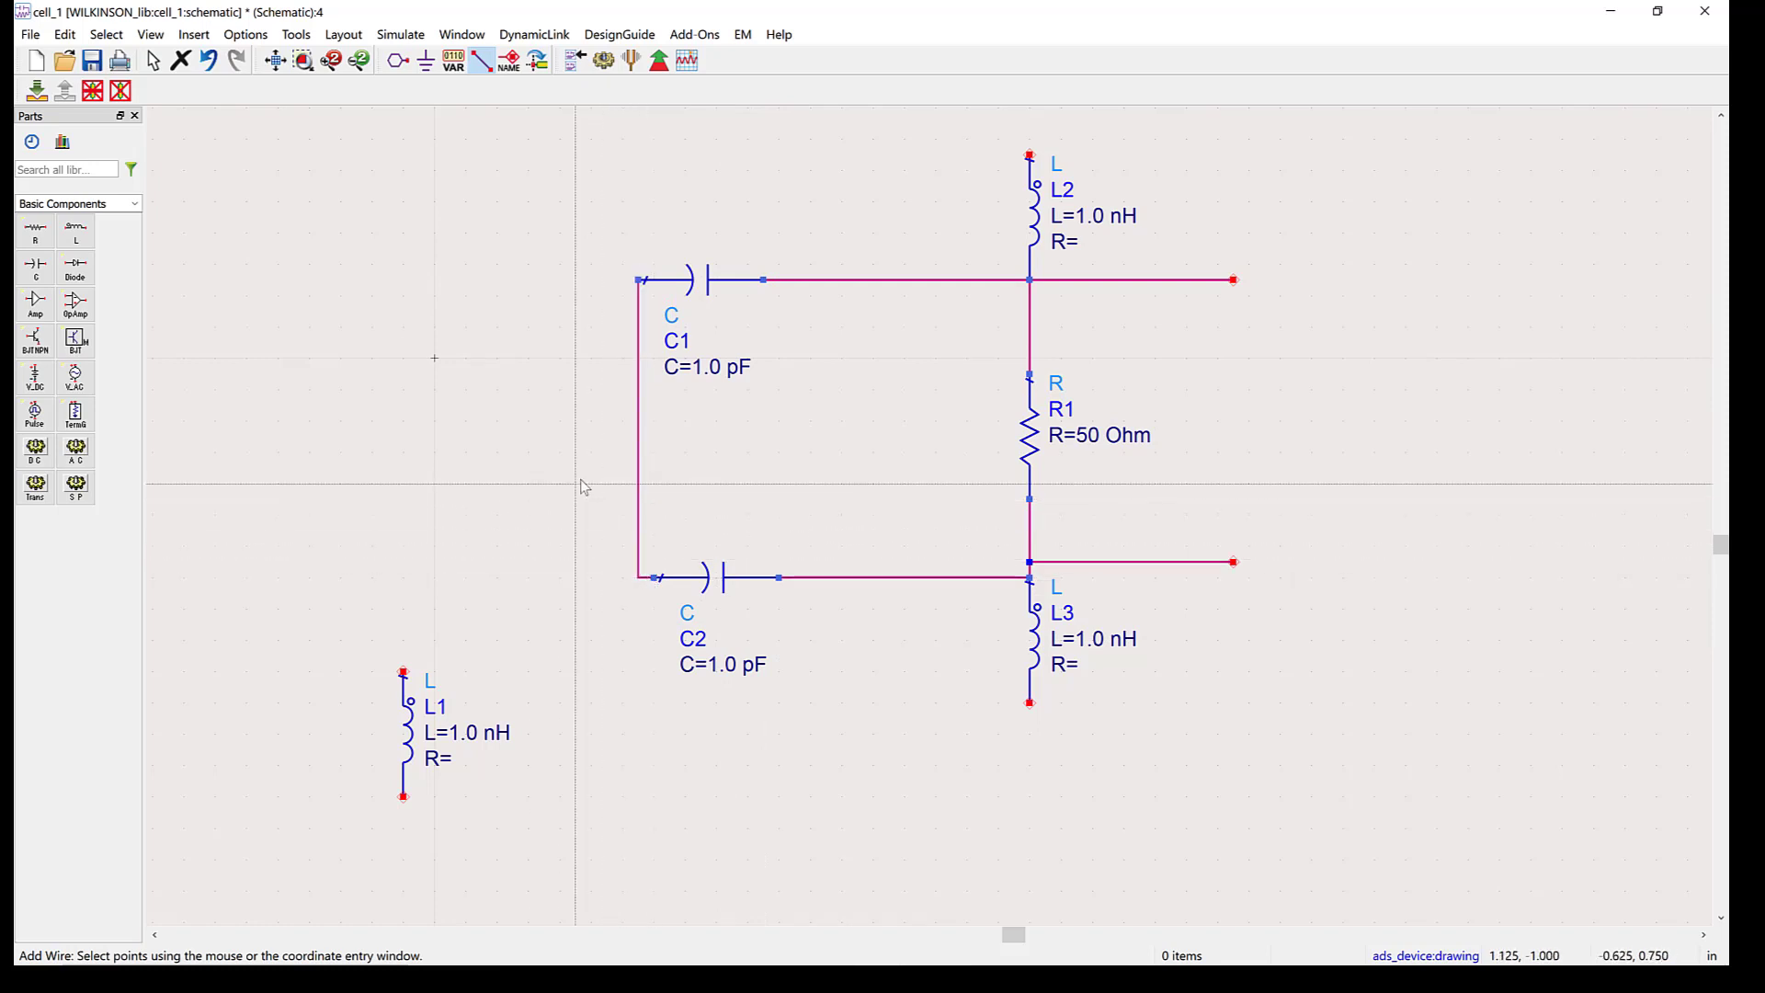
left_click(639, 423)
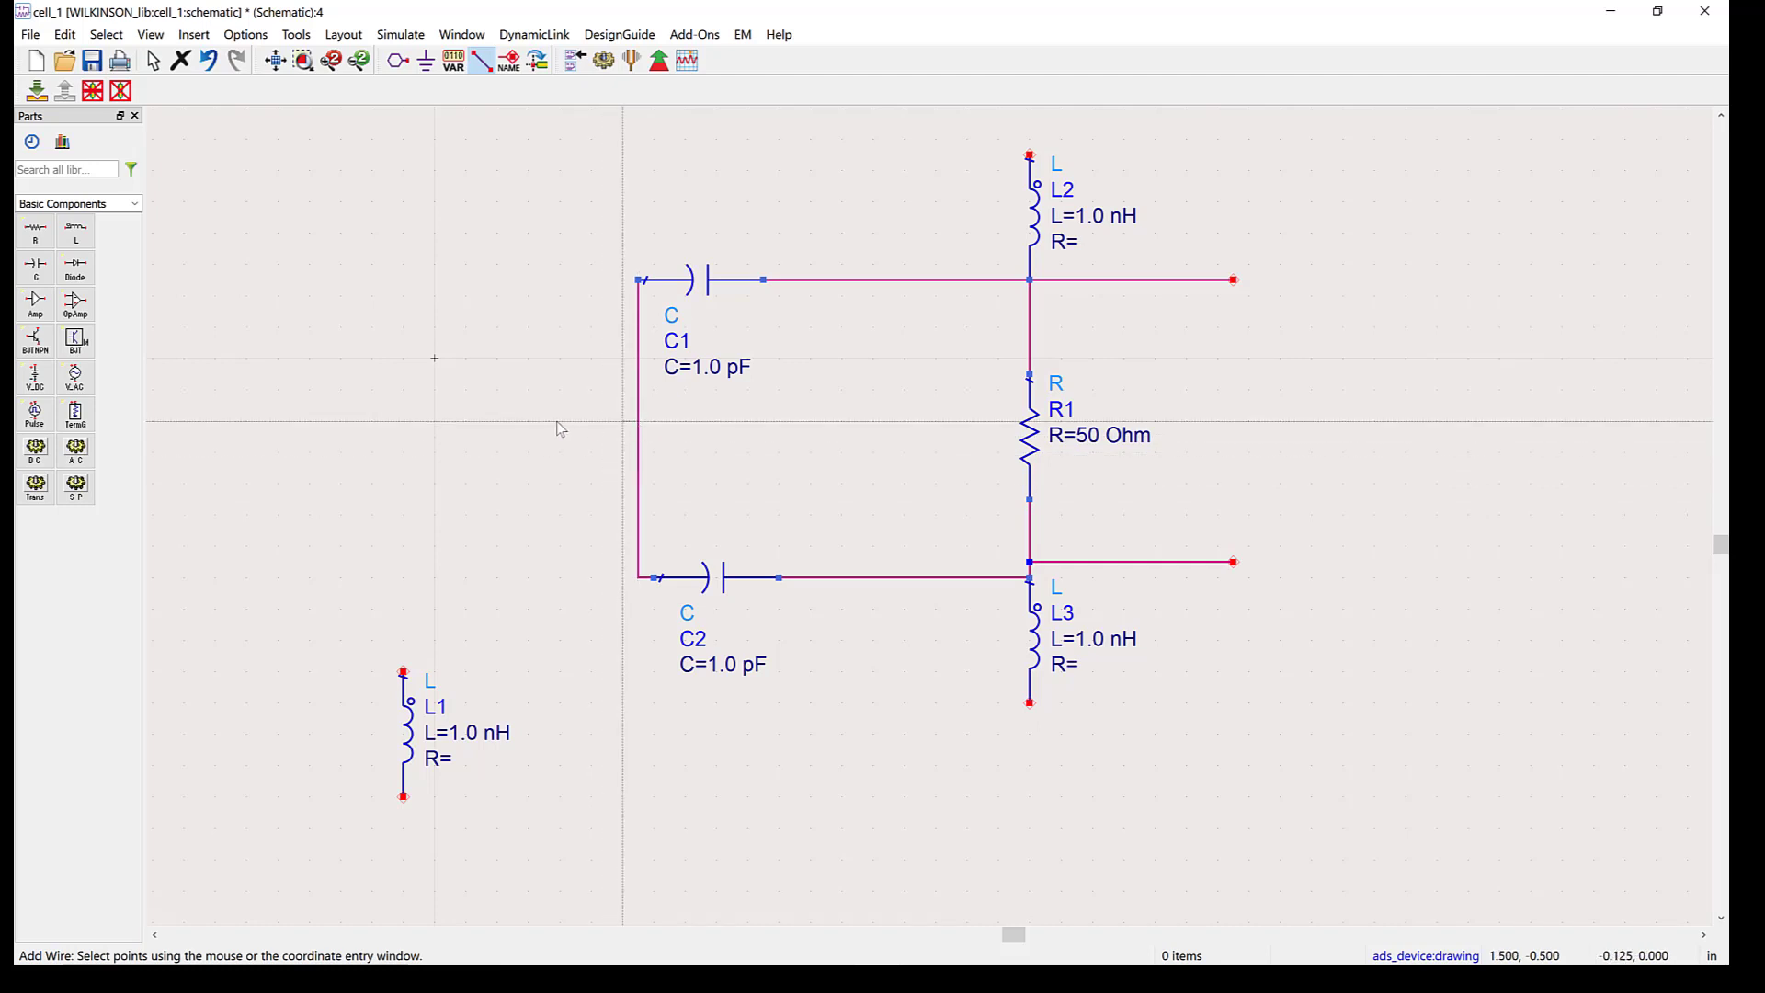
left_click(466, 421)
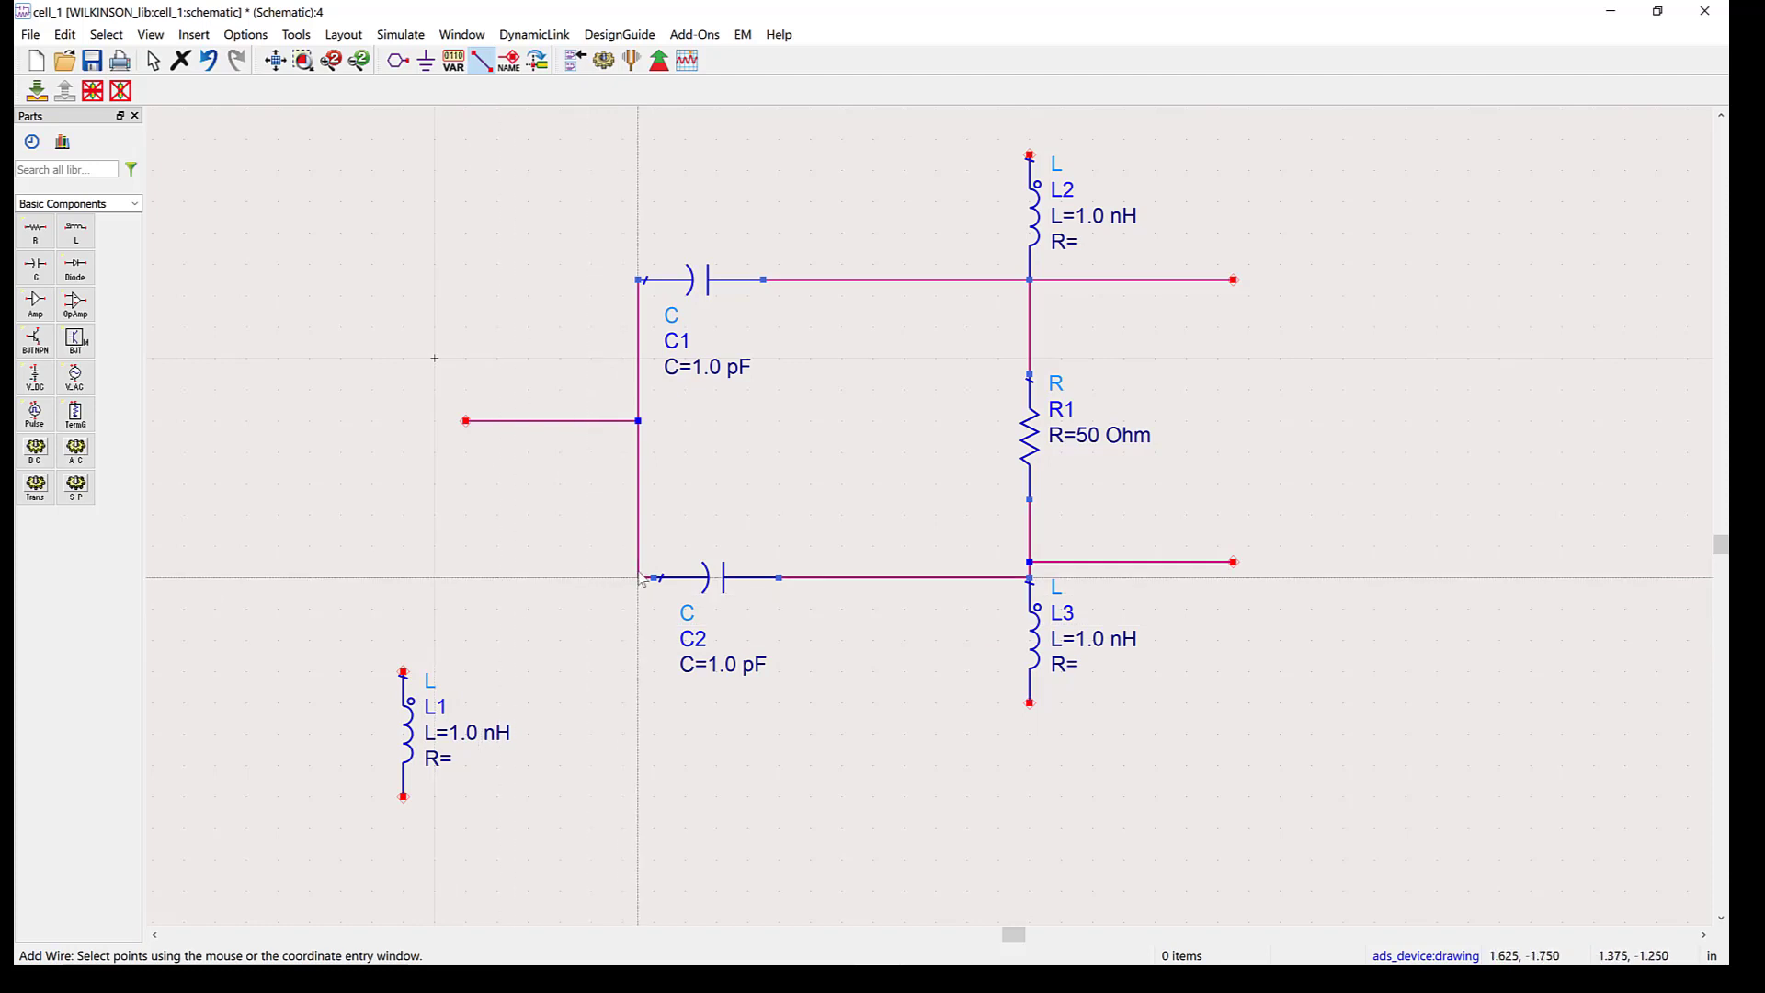
Wire the corner at the left of C2 leftward and down to the top of inductor L1
left_click(409, 579)
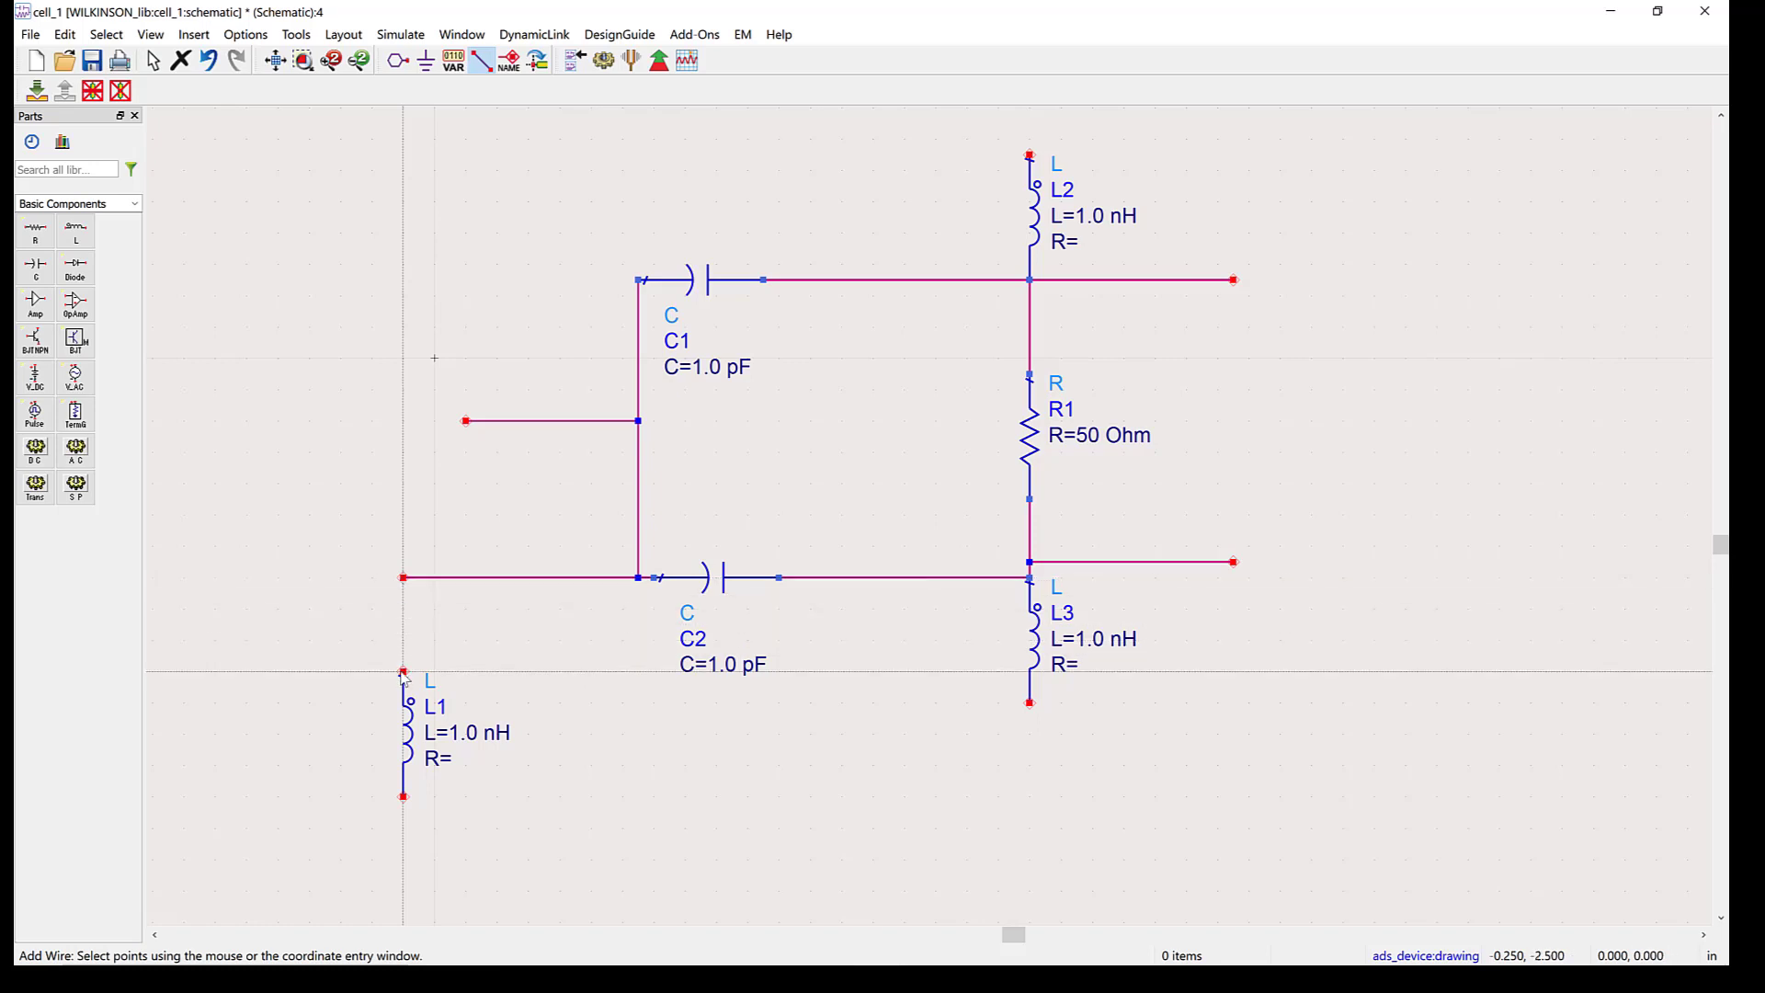
right_click(404, 582)
left_click(405, 633)
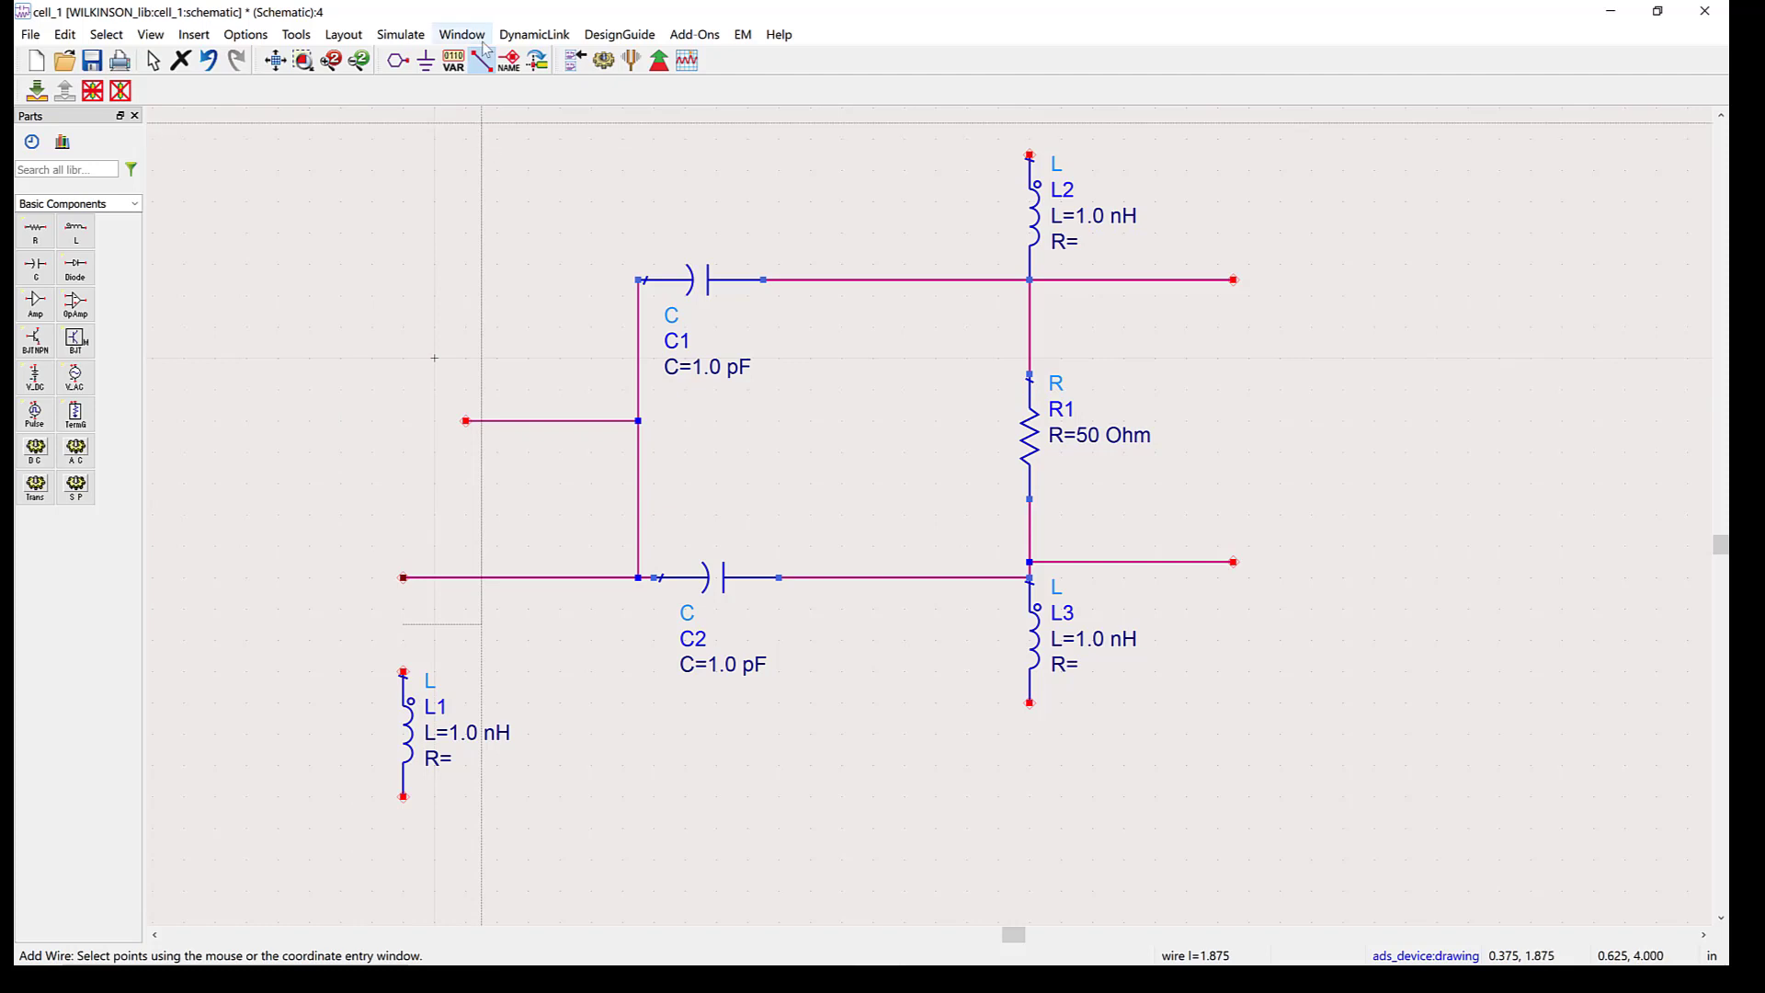
left_click(403, 577)
left_click(402, 671)
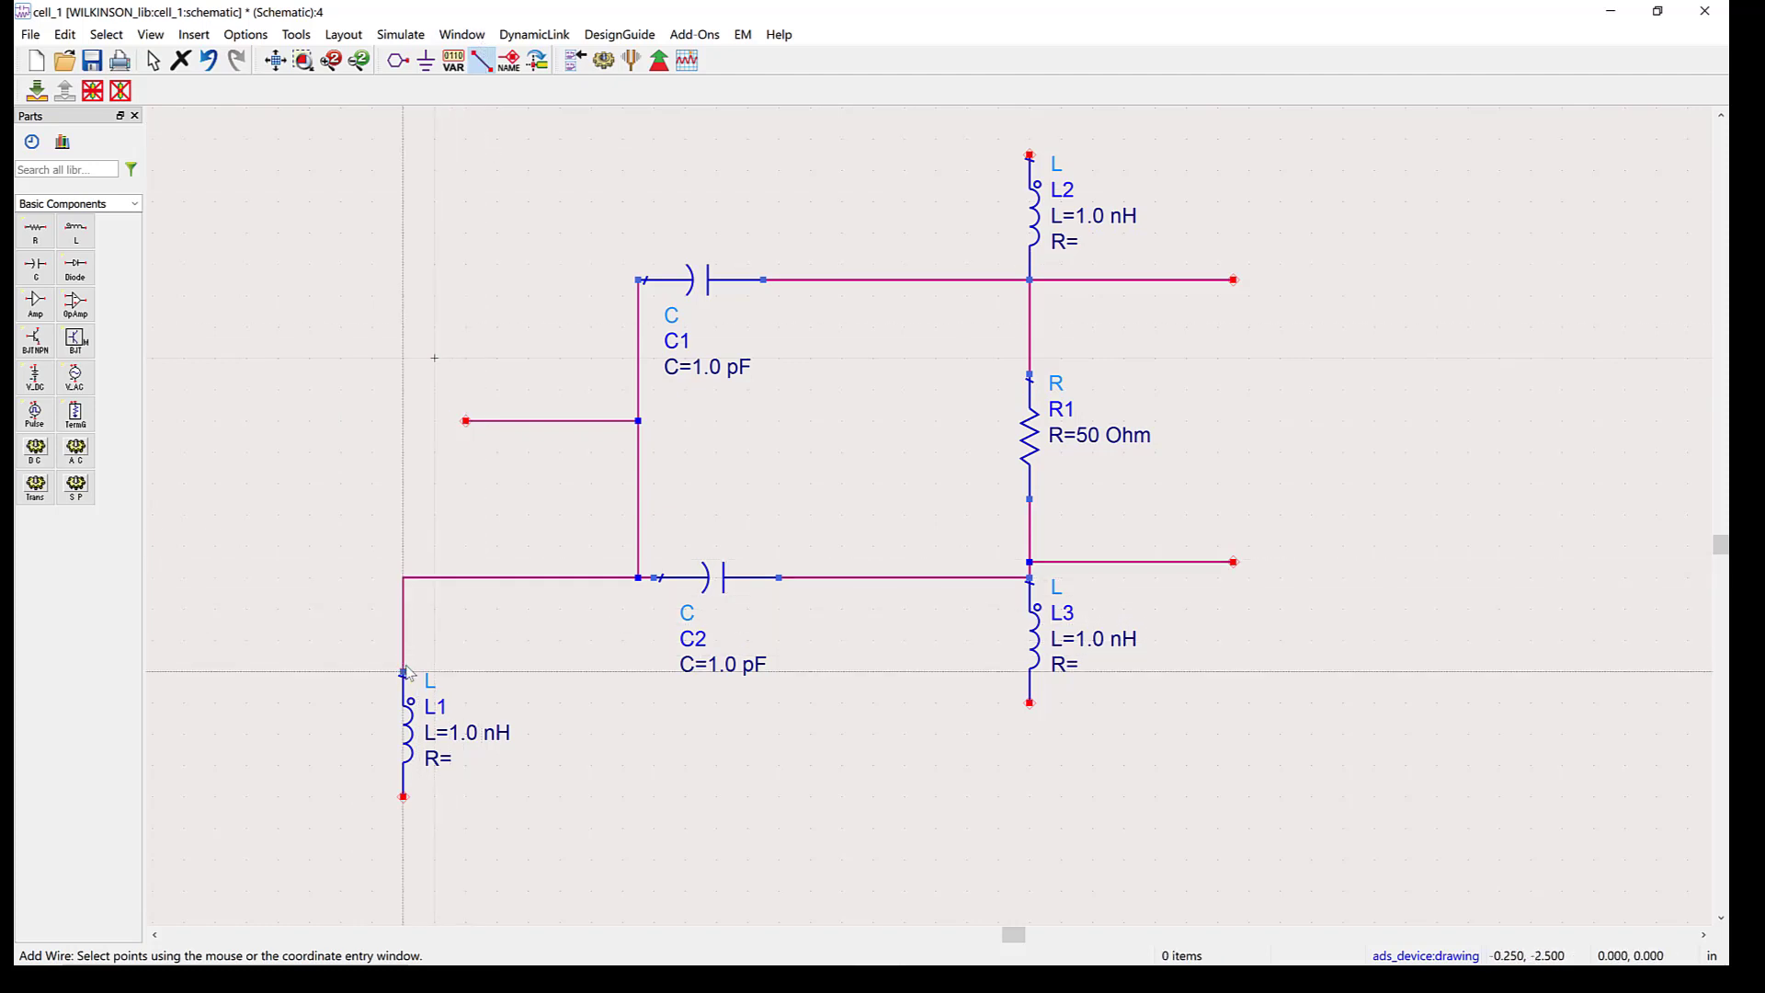
key("Escape")
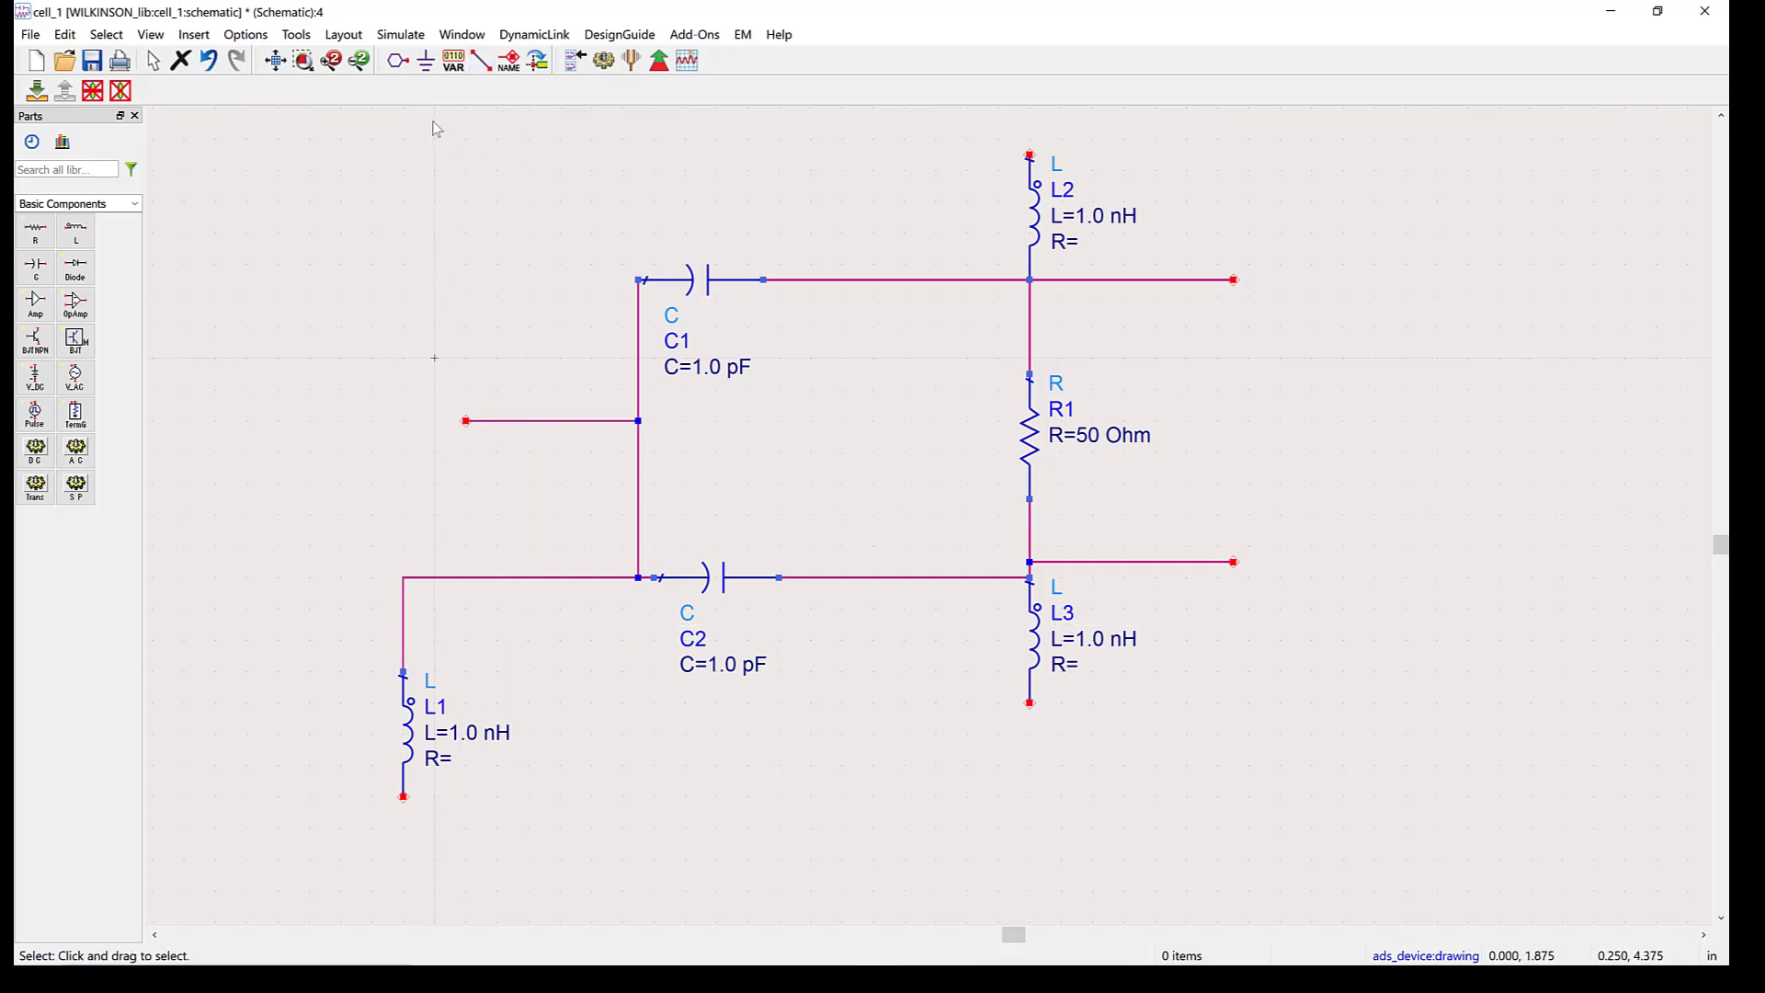
Place ground symbols on the free ends of inductors L1, L2 and L3
left_click(427, 63)
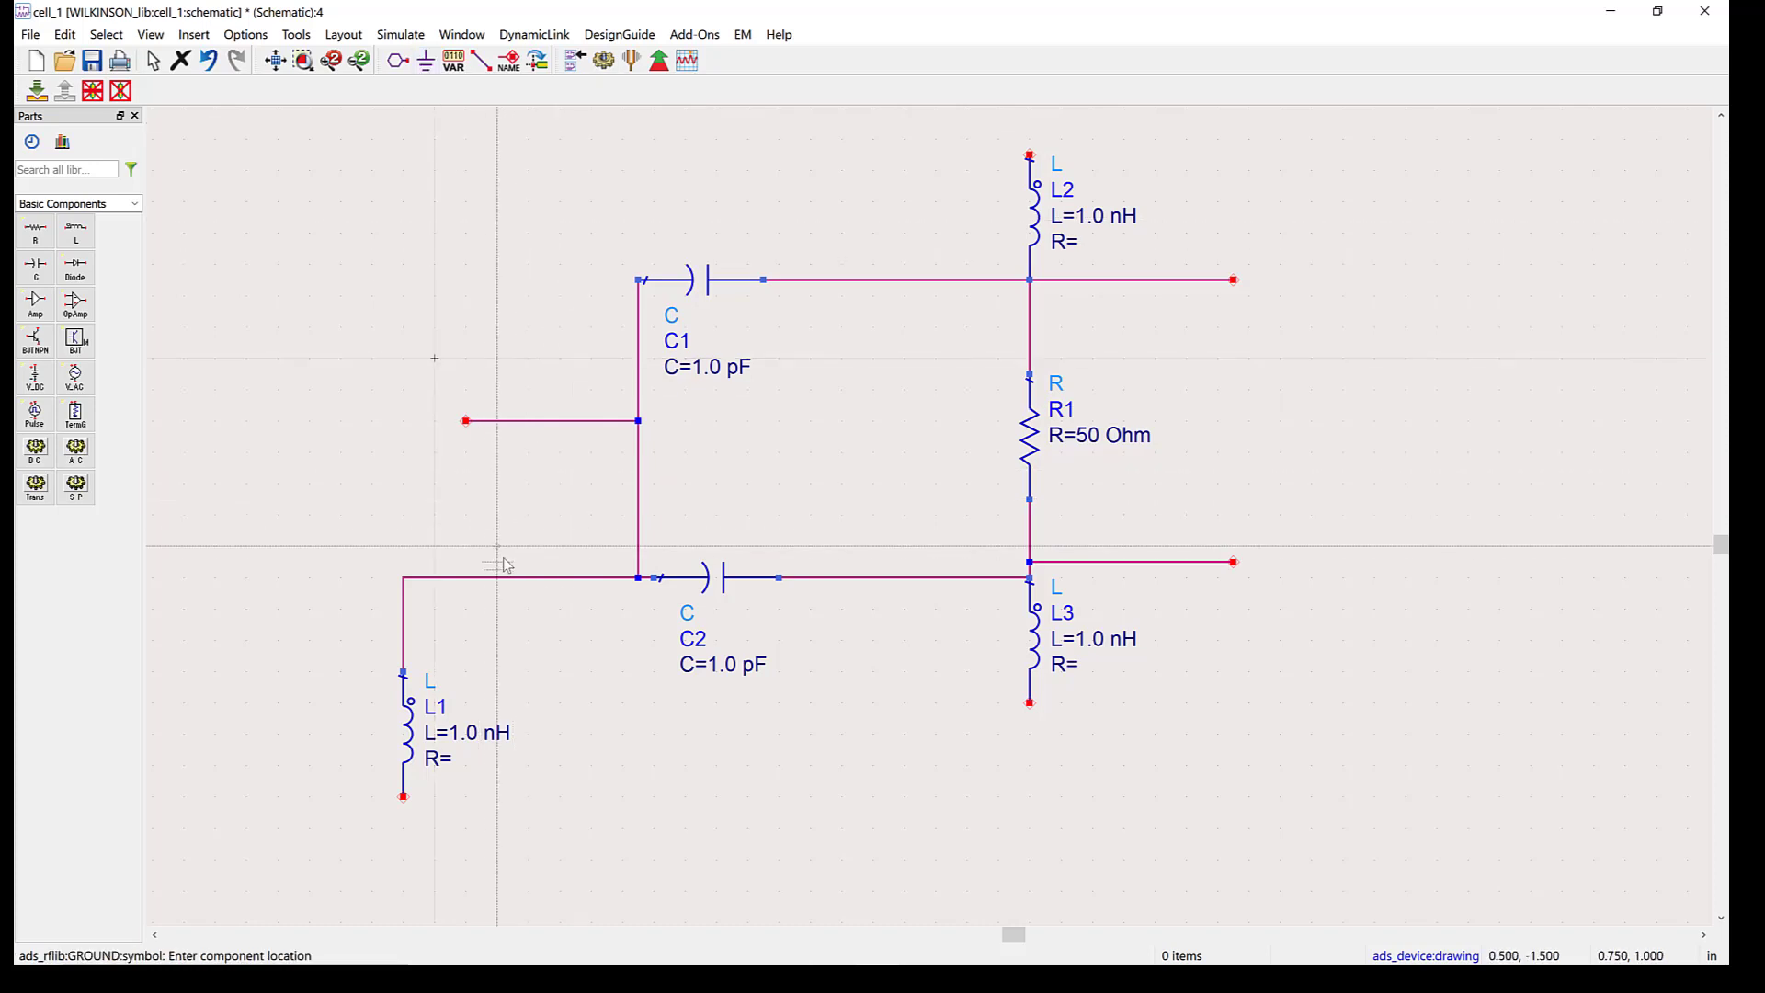
left_click(403, 796)
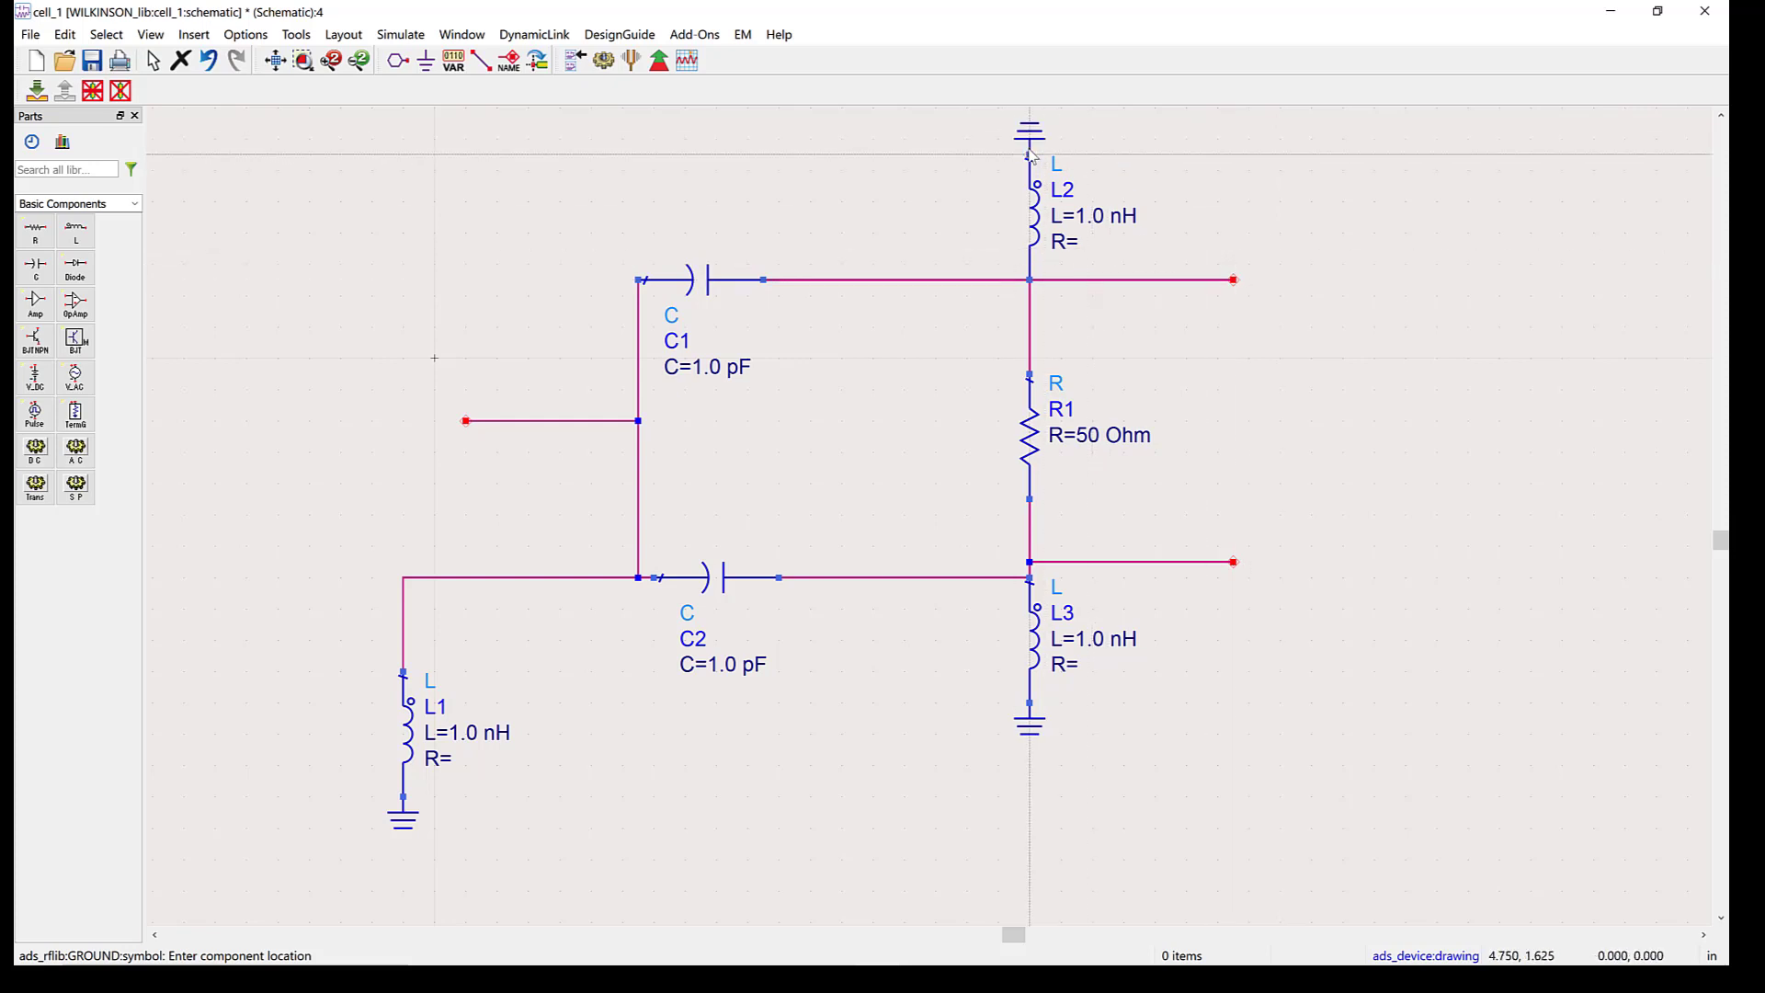
left_click(1056, 157)
key("Escape")
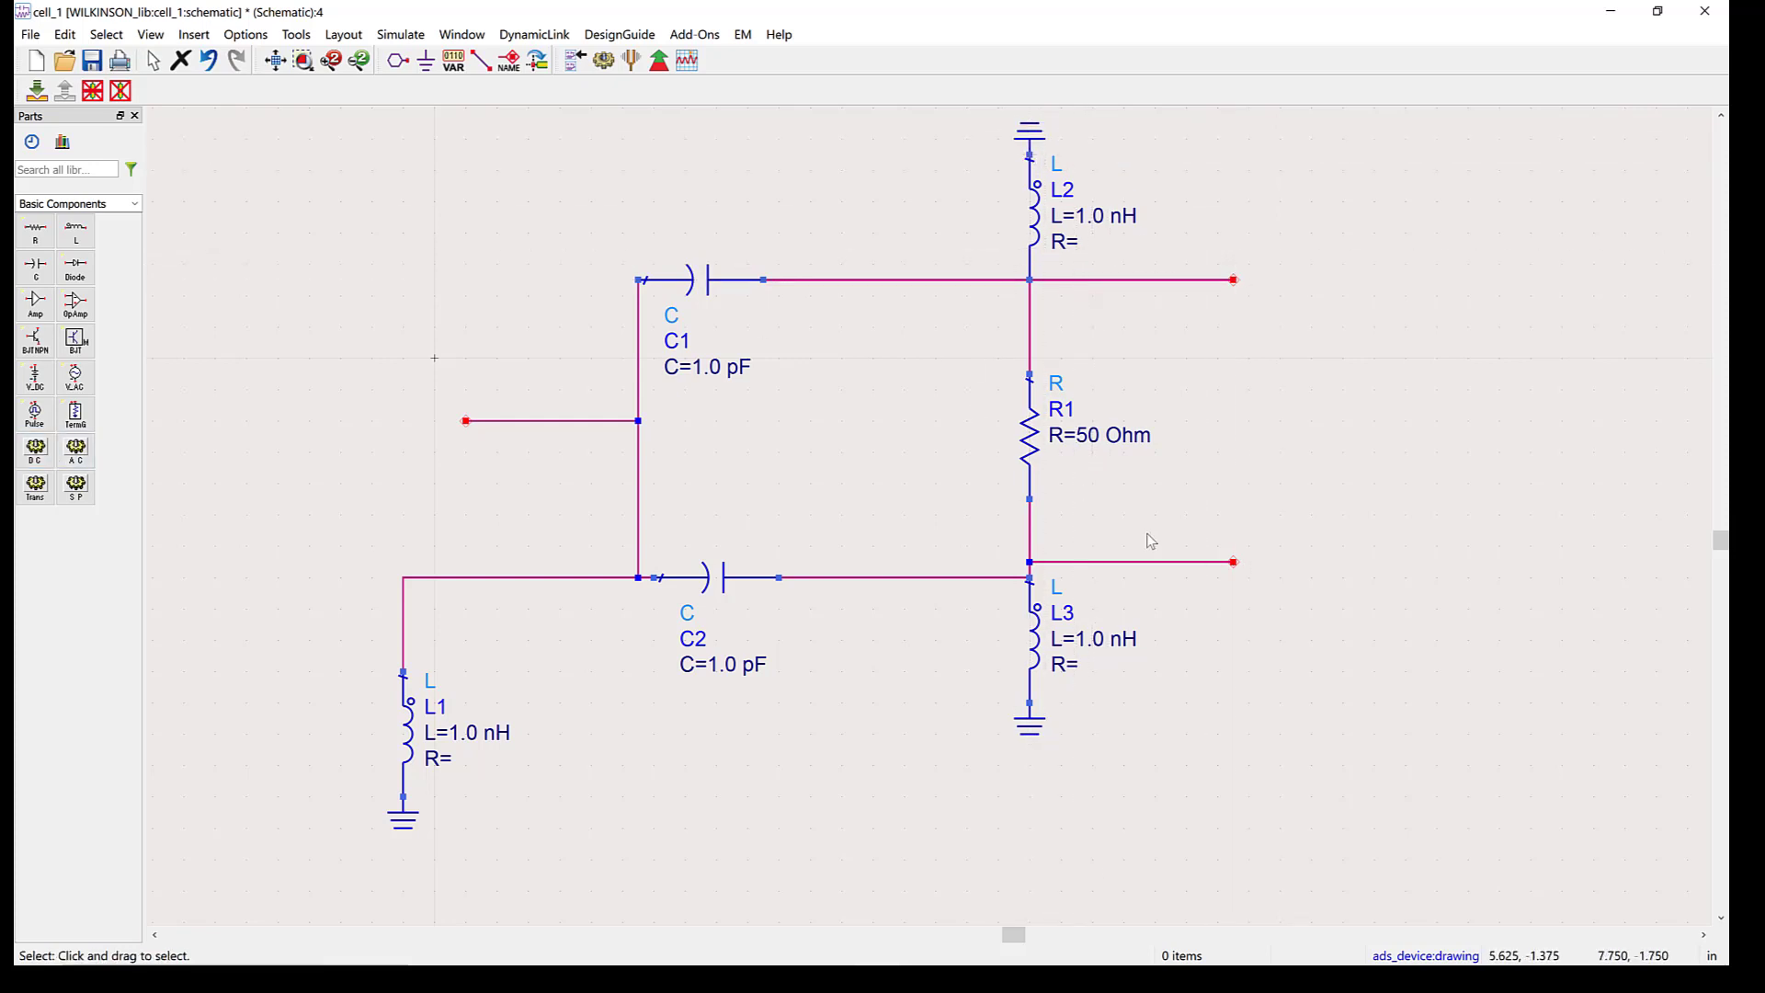
Delete the lower output wire and redraw it to the right from the node at the top of L3
left_click(1149, 562)
key("Delete")
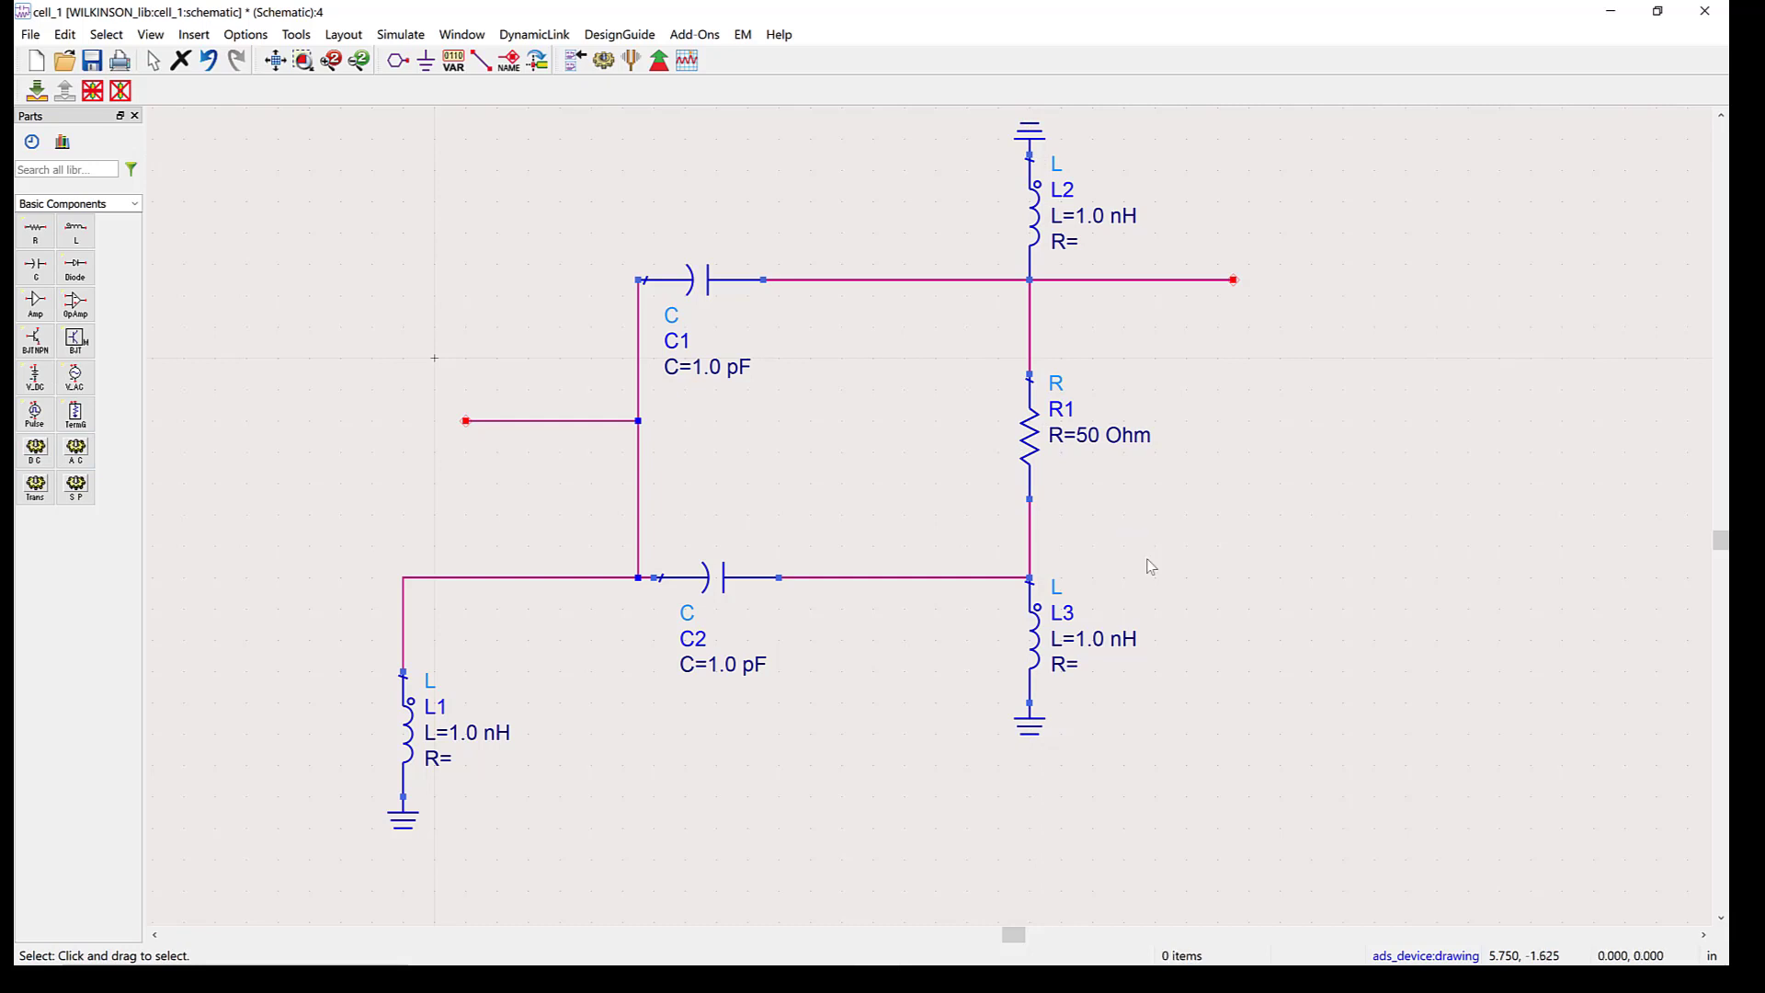
left_click(481, 60)
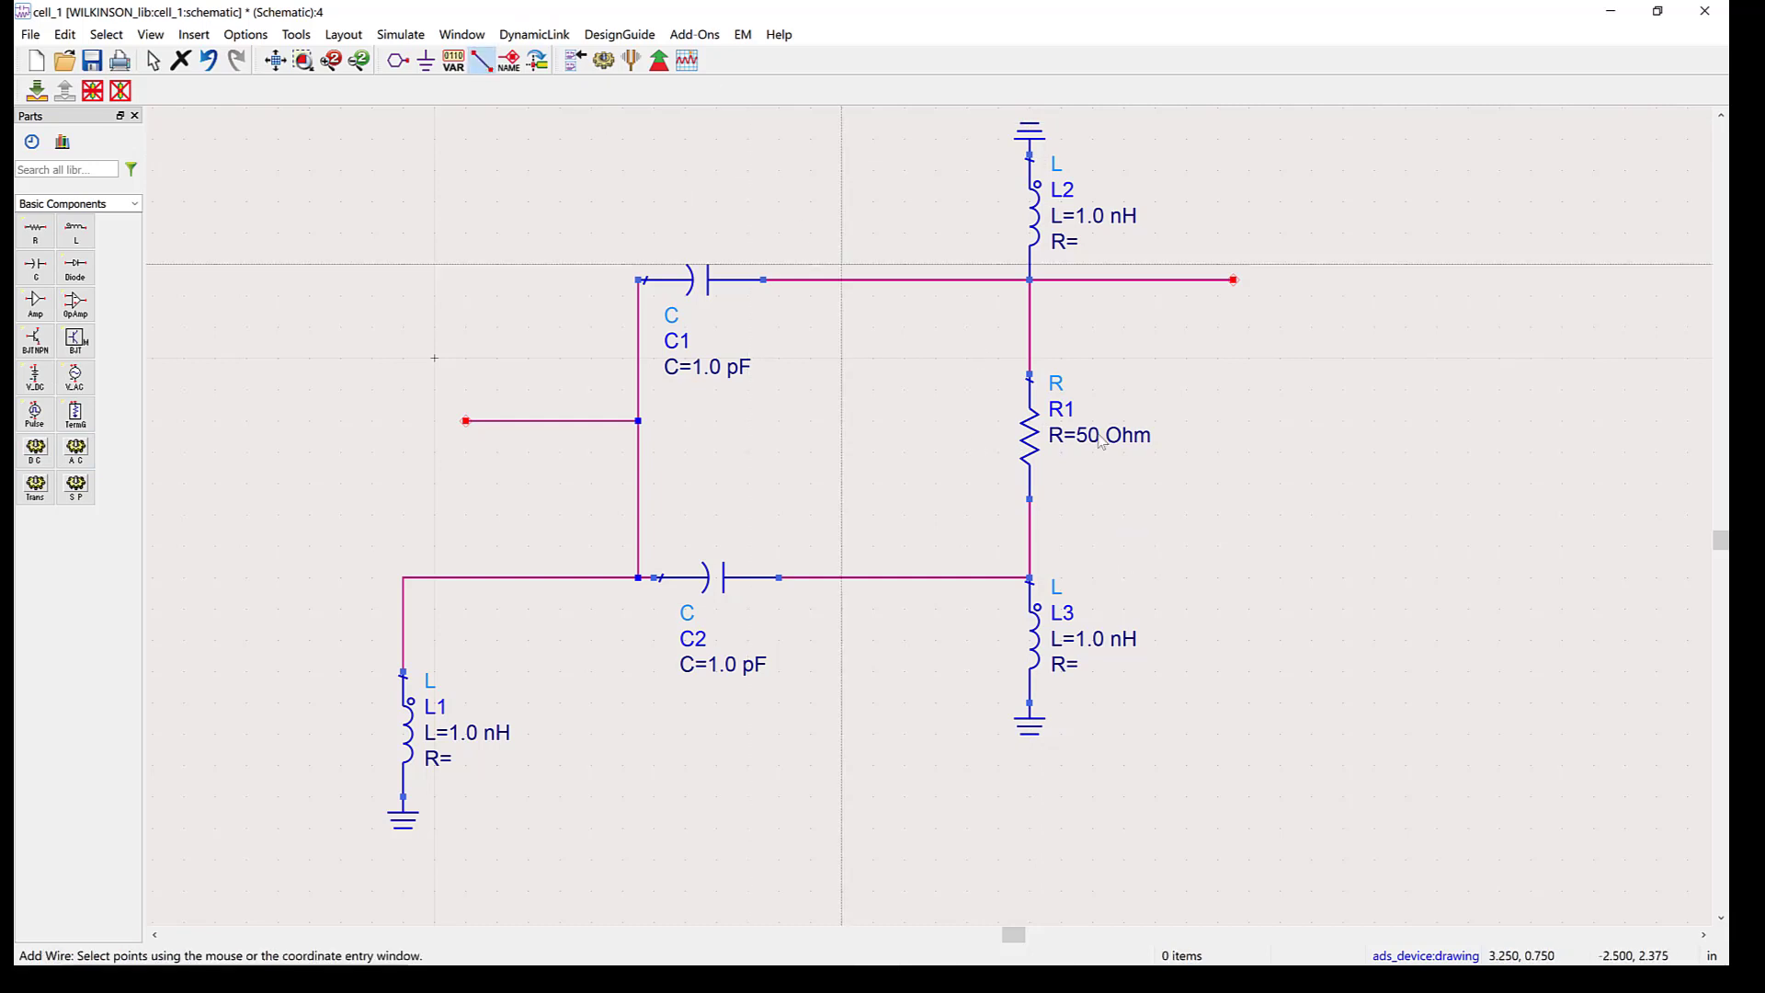
left_click(1029, 578)
left_click(1233, 578)
key("Escape")
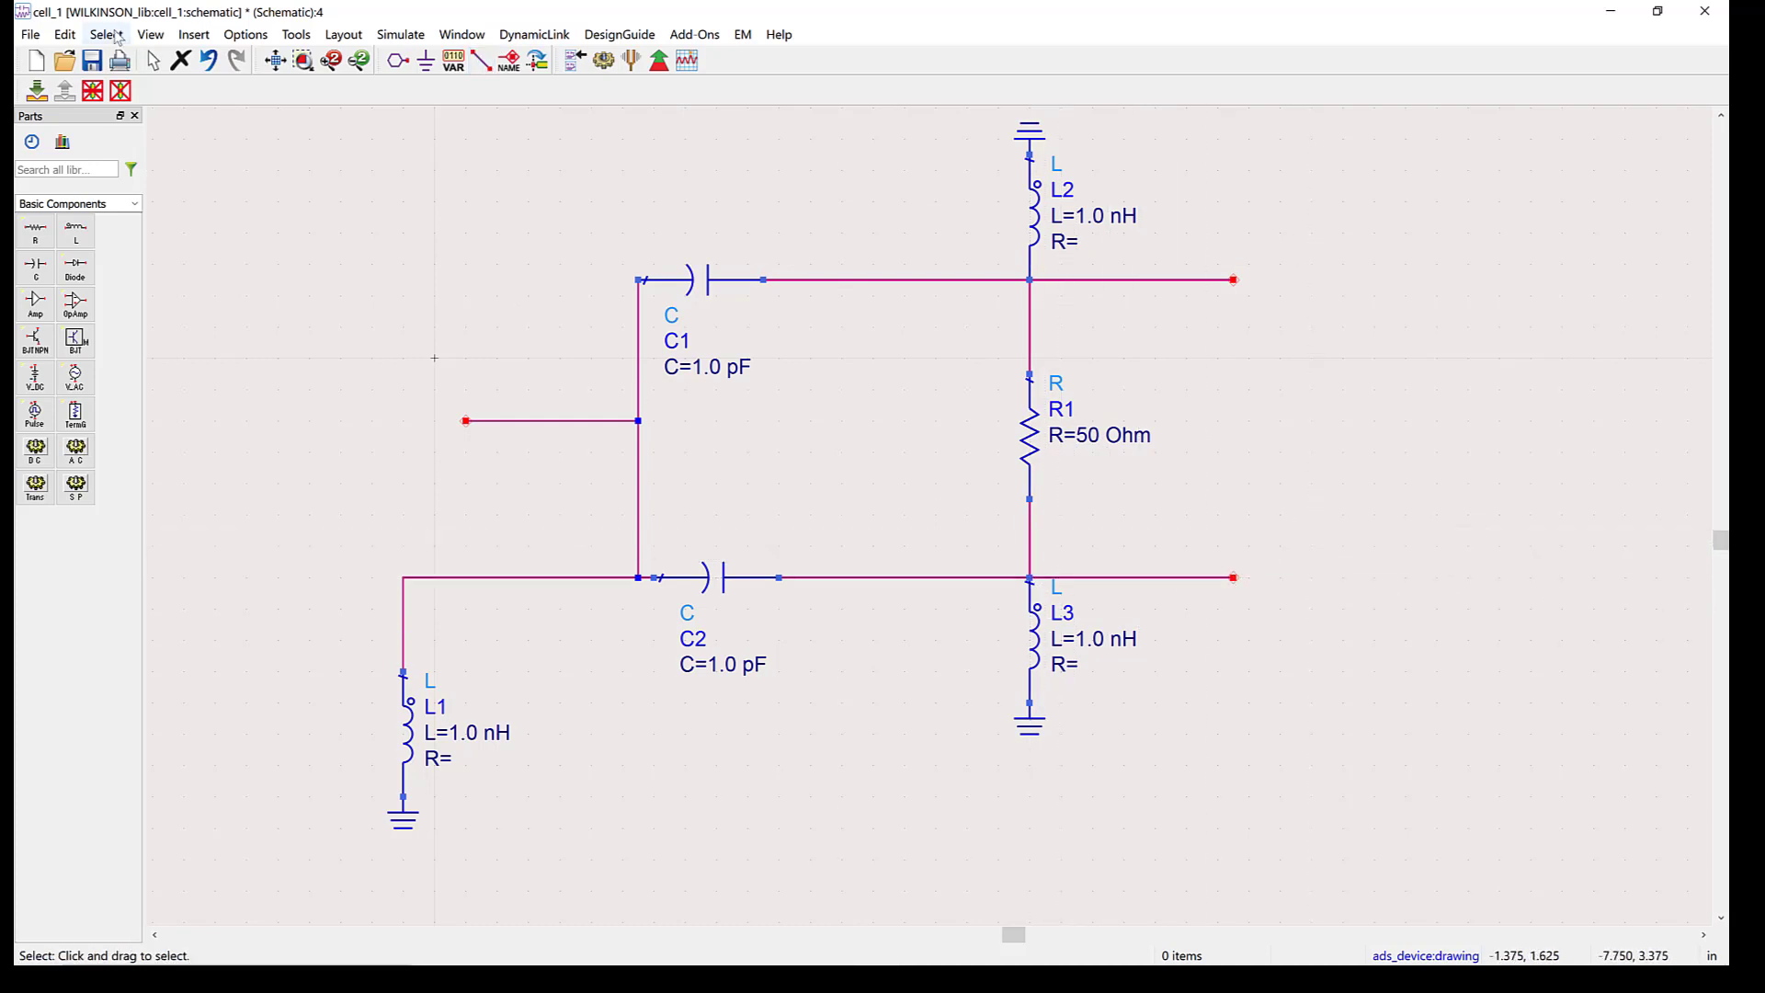
Find the Term component and place it horizontally on the left end of the input wire, with its positive pin on the wire
left_click(82, 169)
type("Ter")
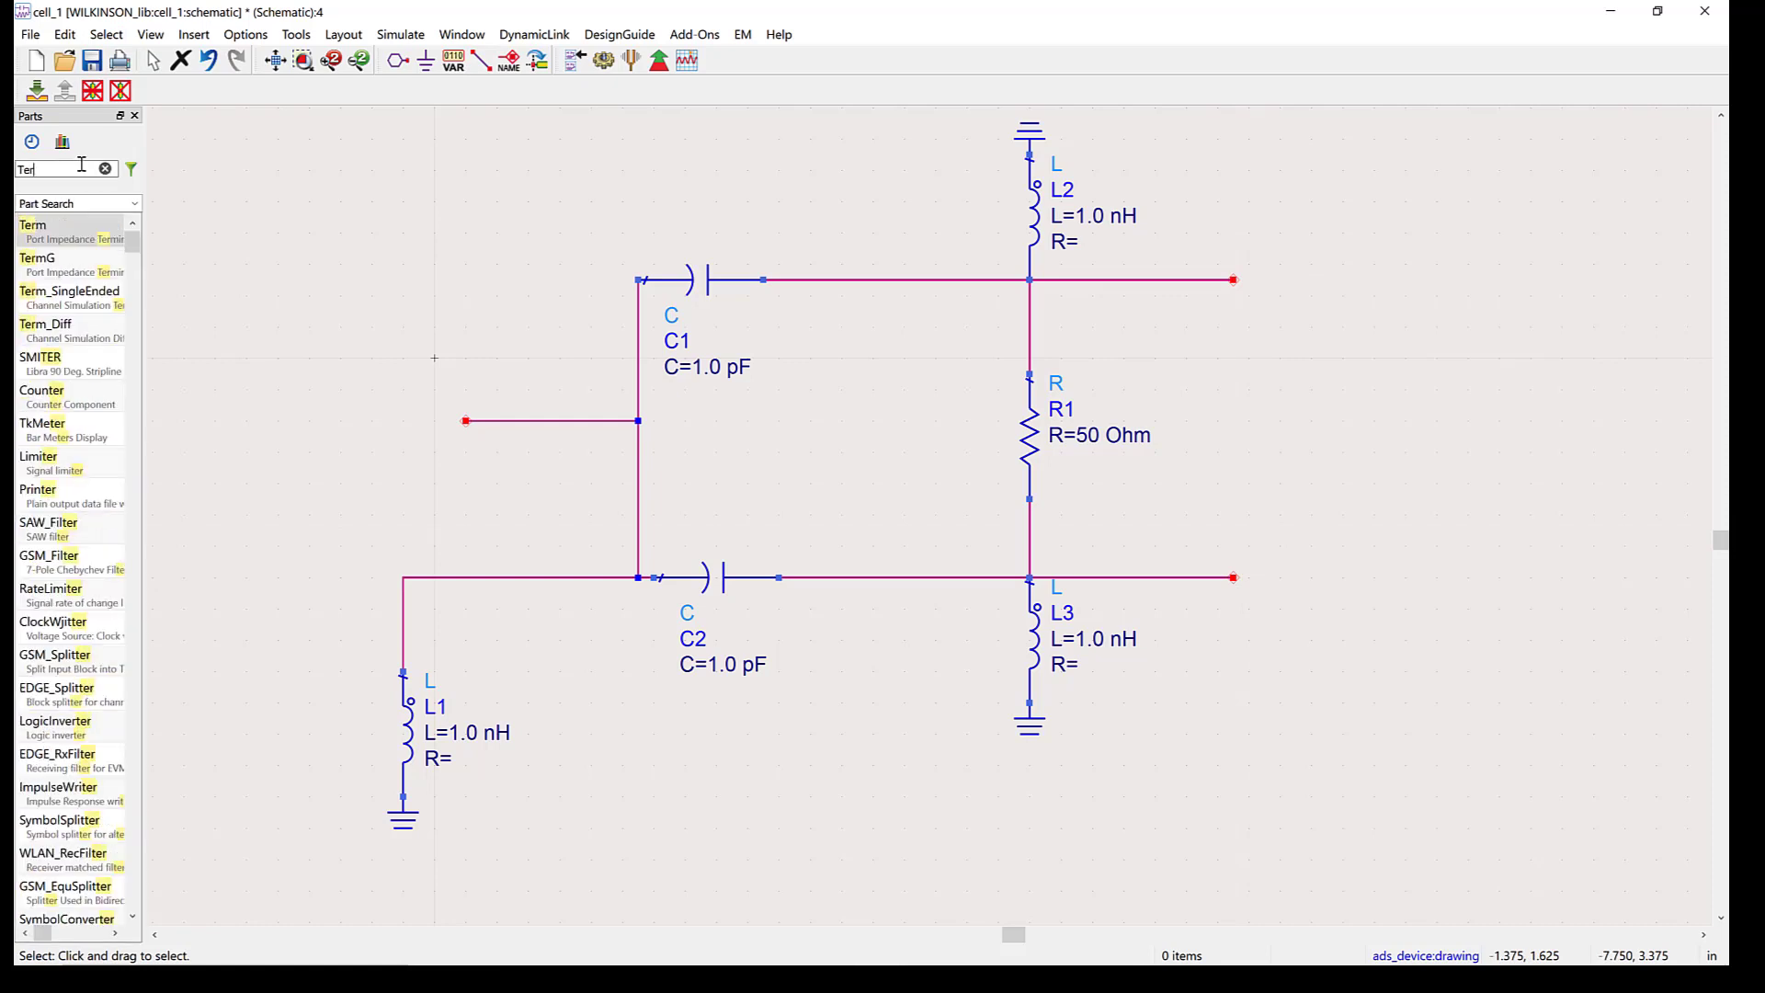
type("m")
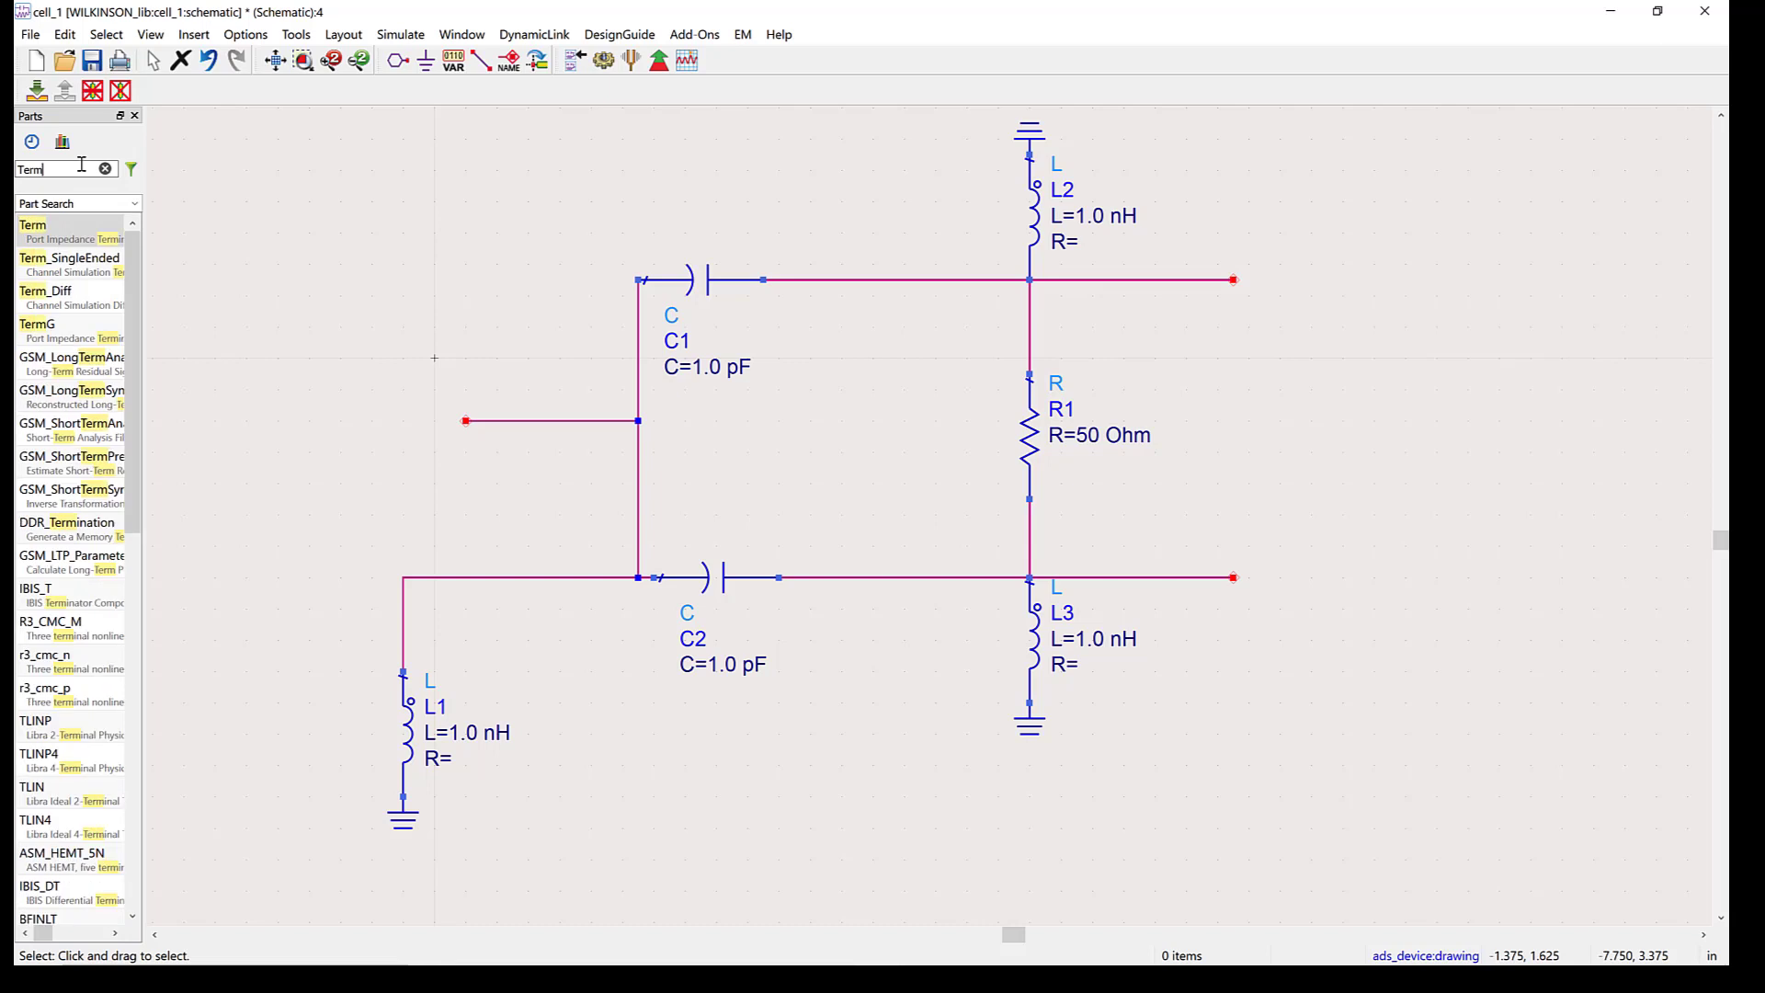
left_click(41, 230)
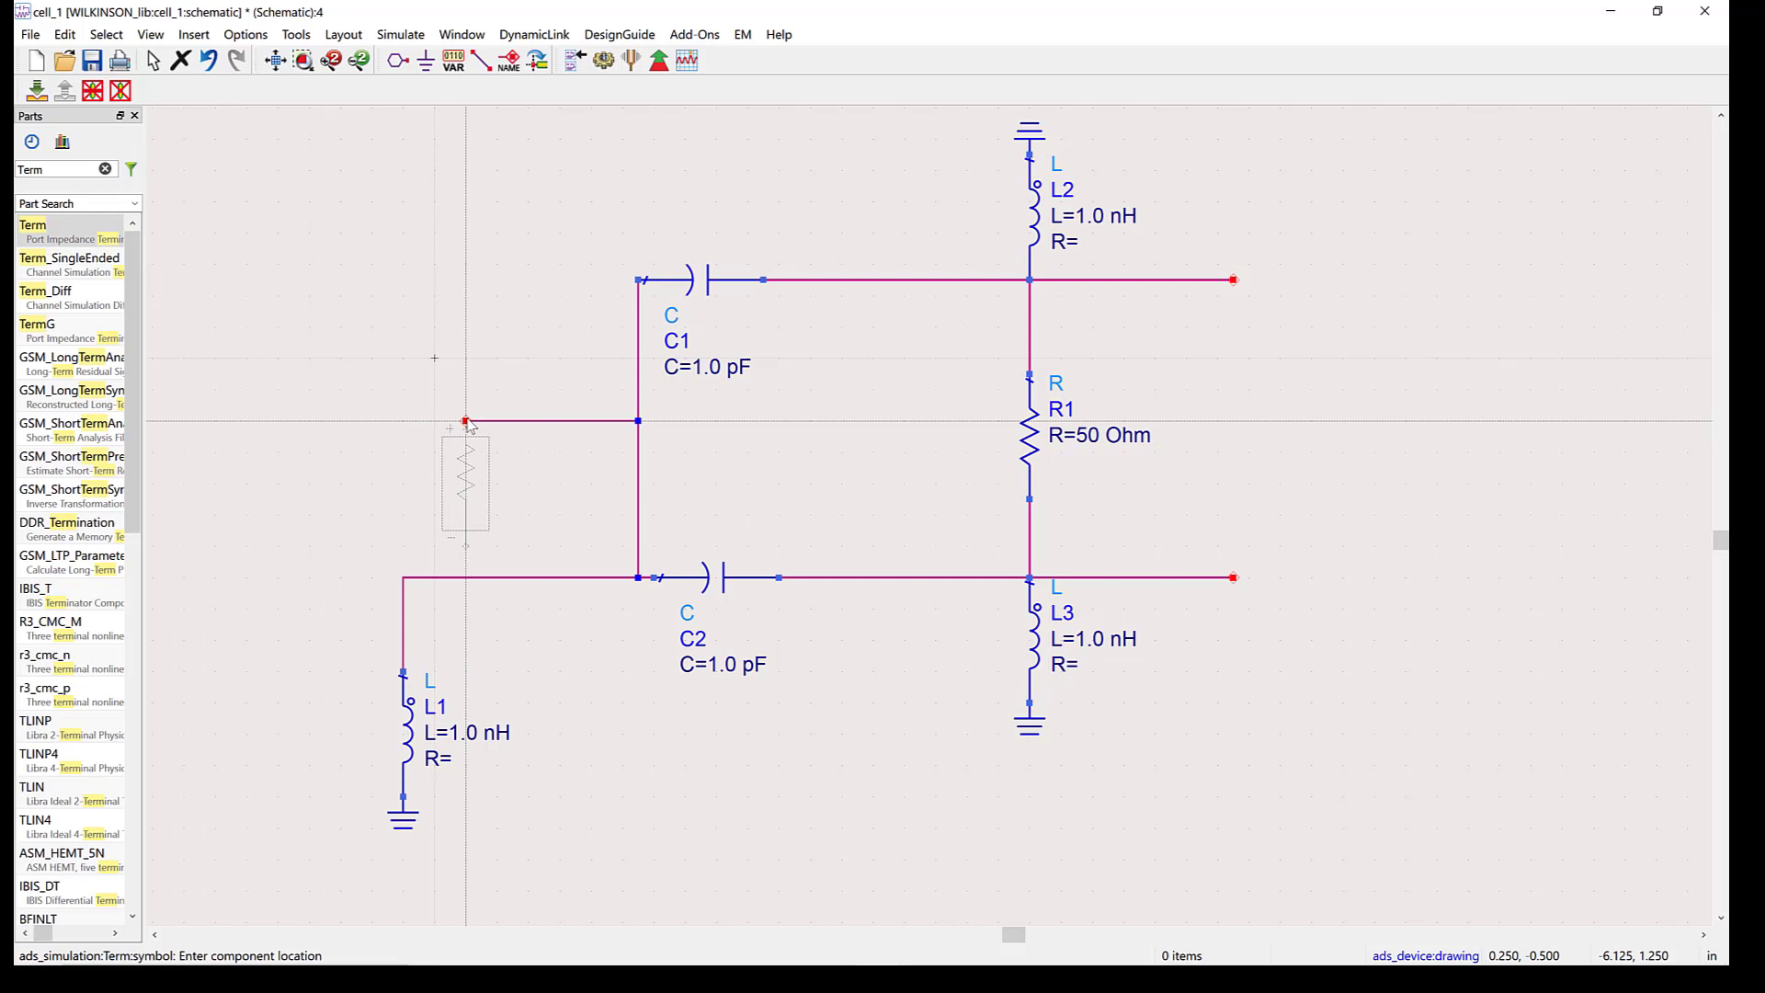
key("ctrl+r")
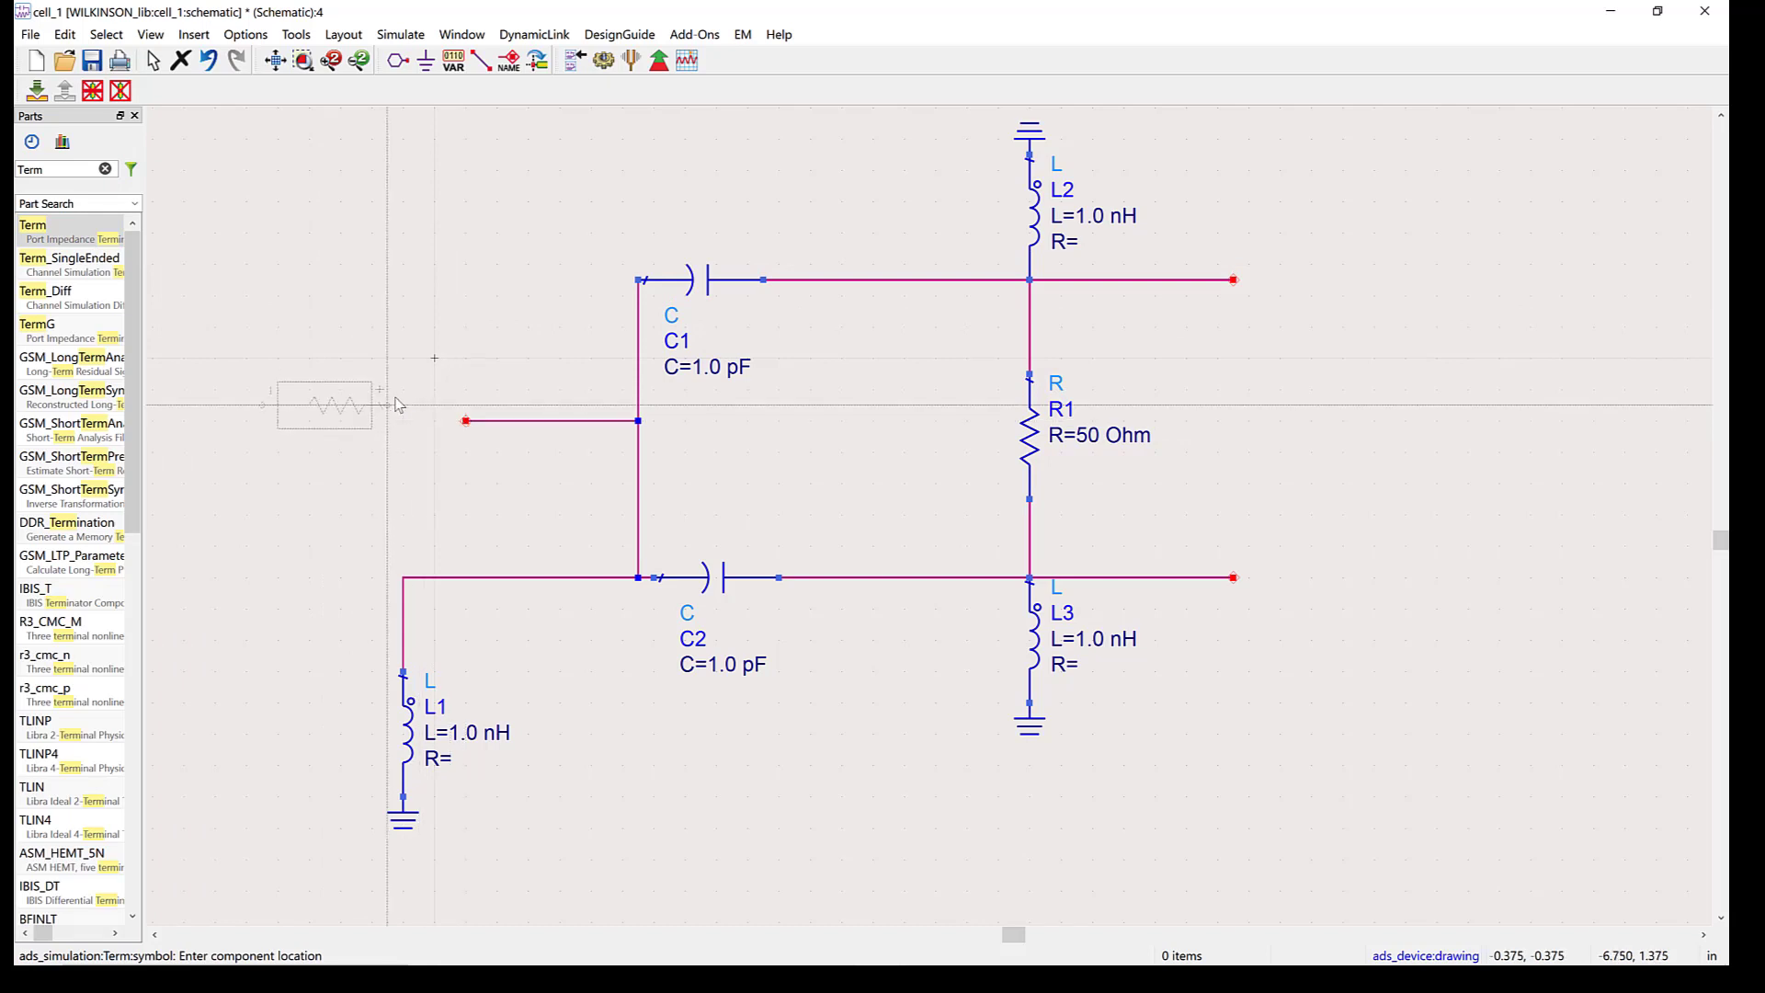
left_click(464, 428)
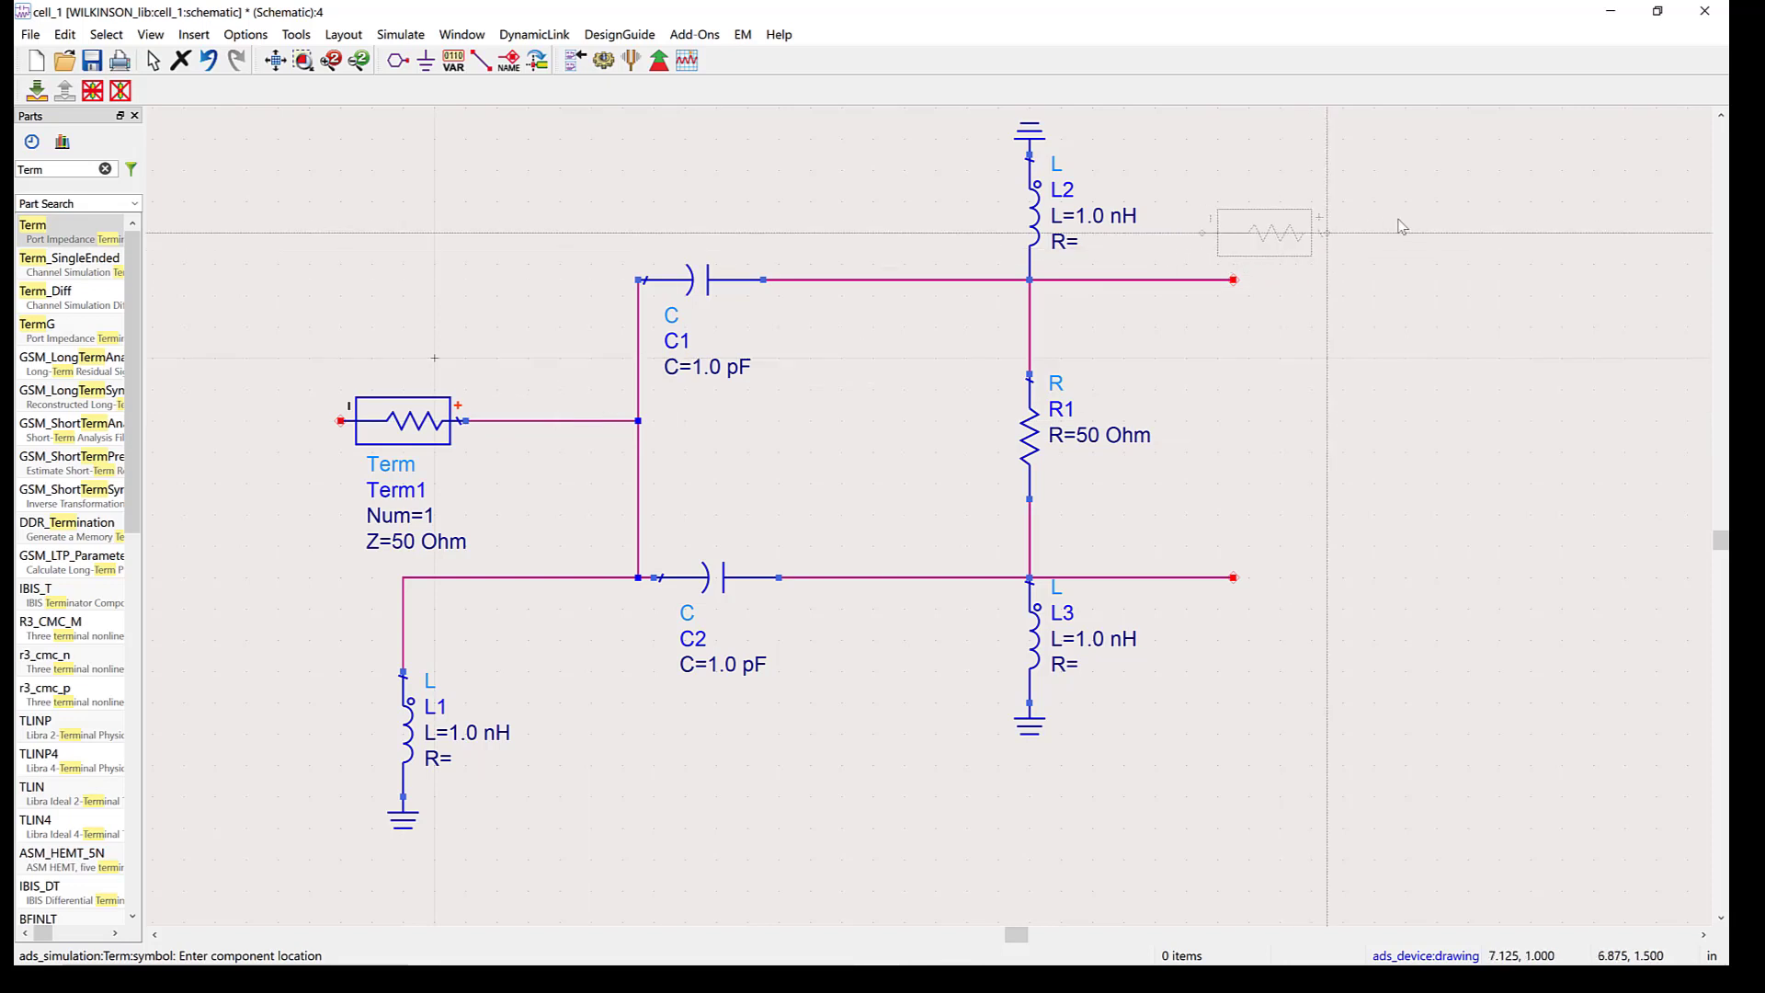
Place vertical Term components on the right ends of the output wires, pointing up from the upper wire and down from the lower one
key("ctrl+r")
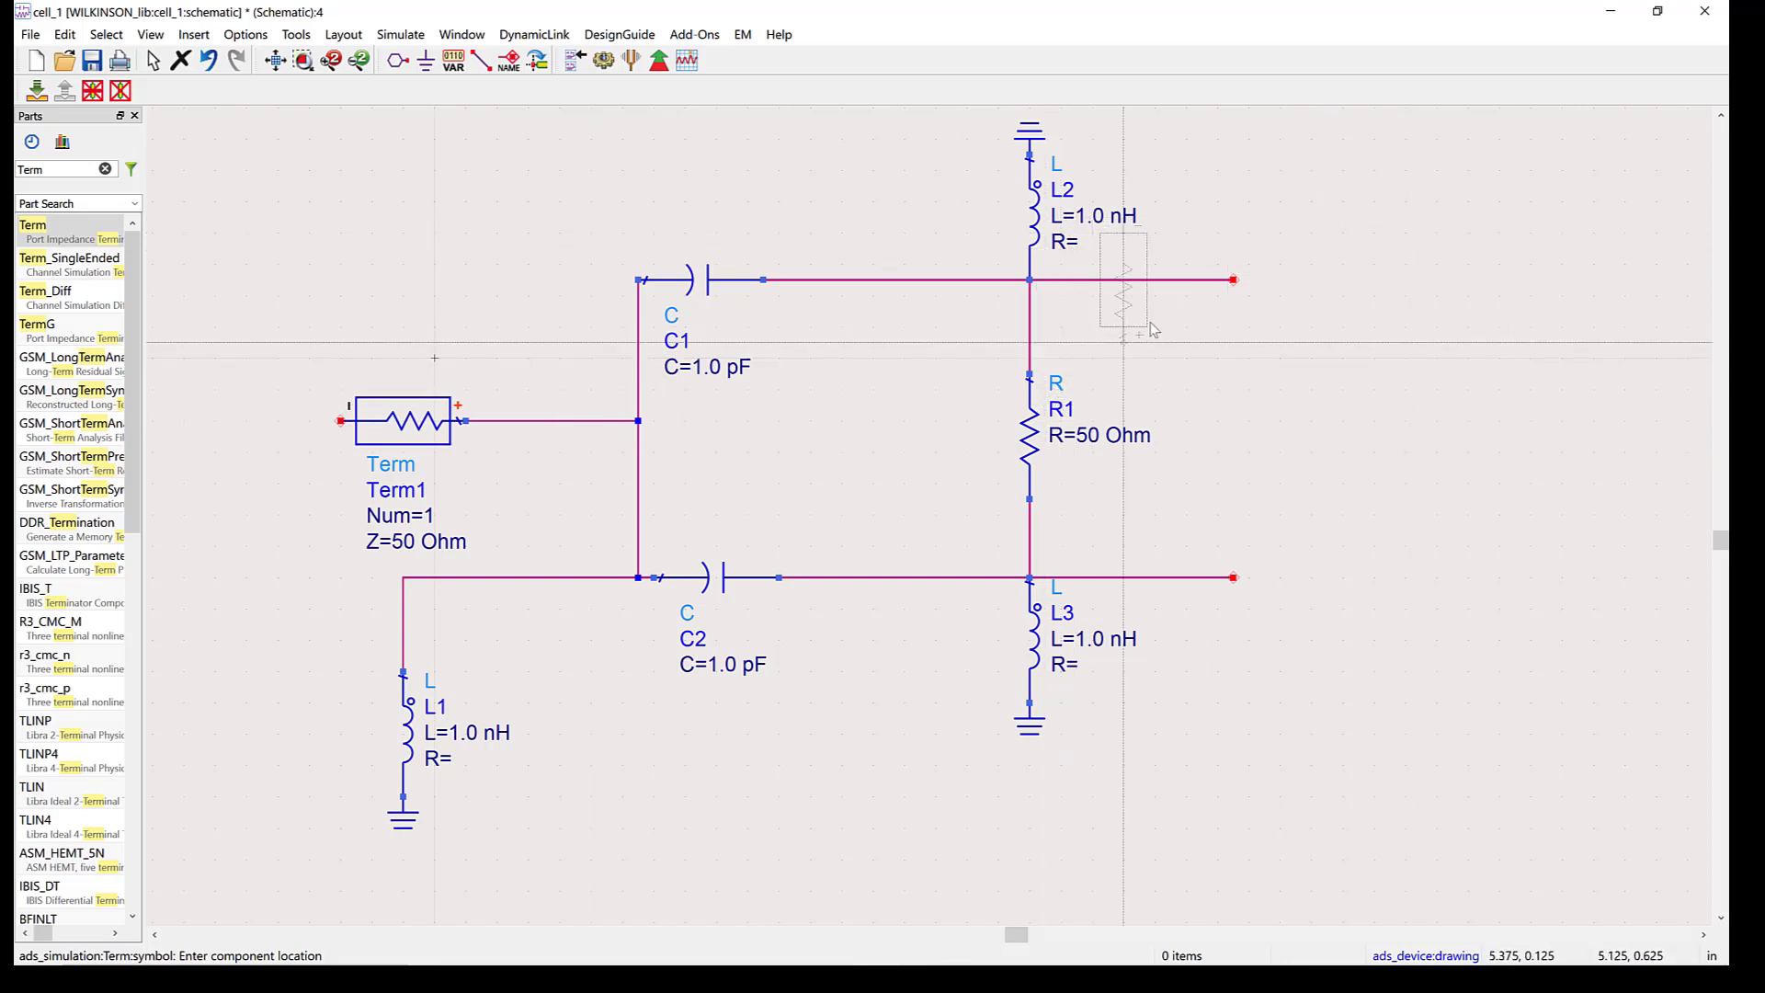
left_click(1236, 286)
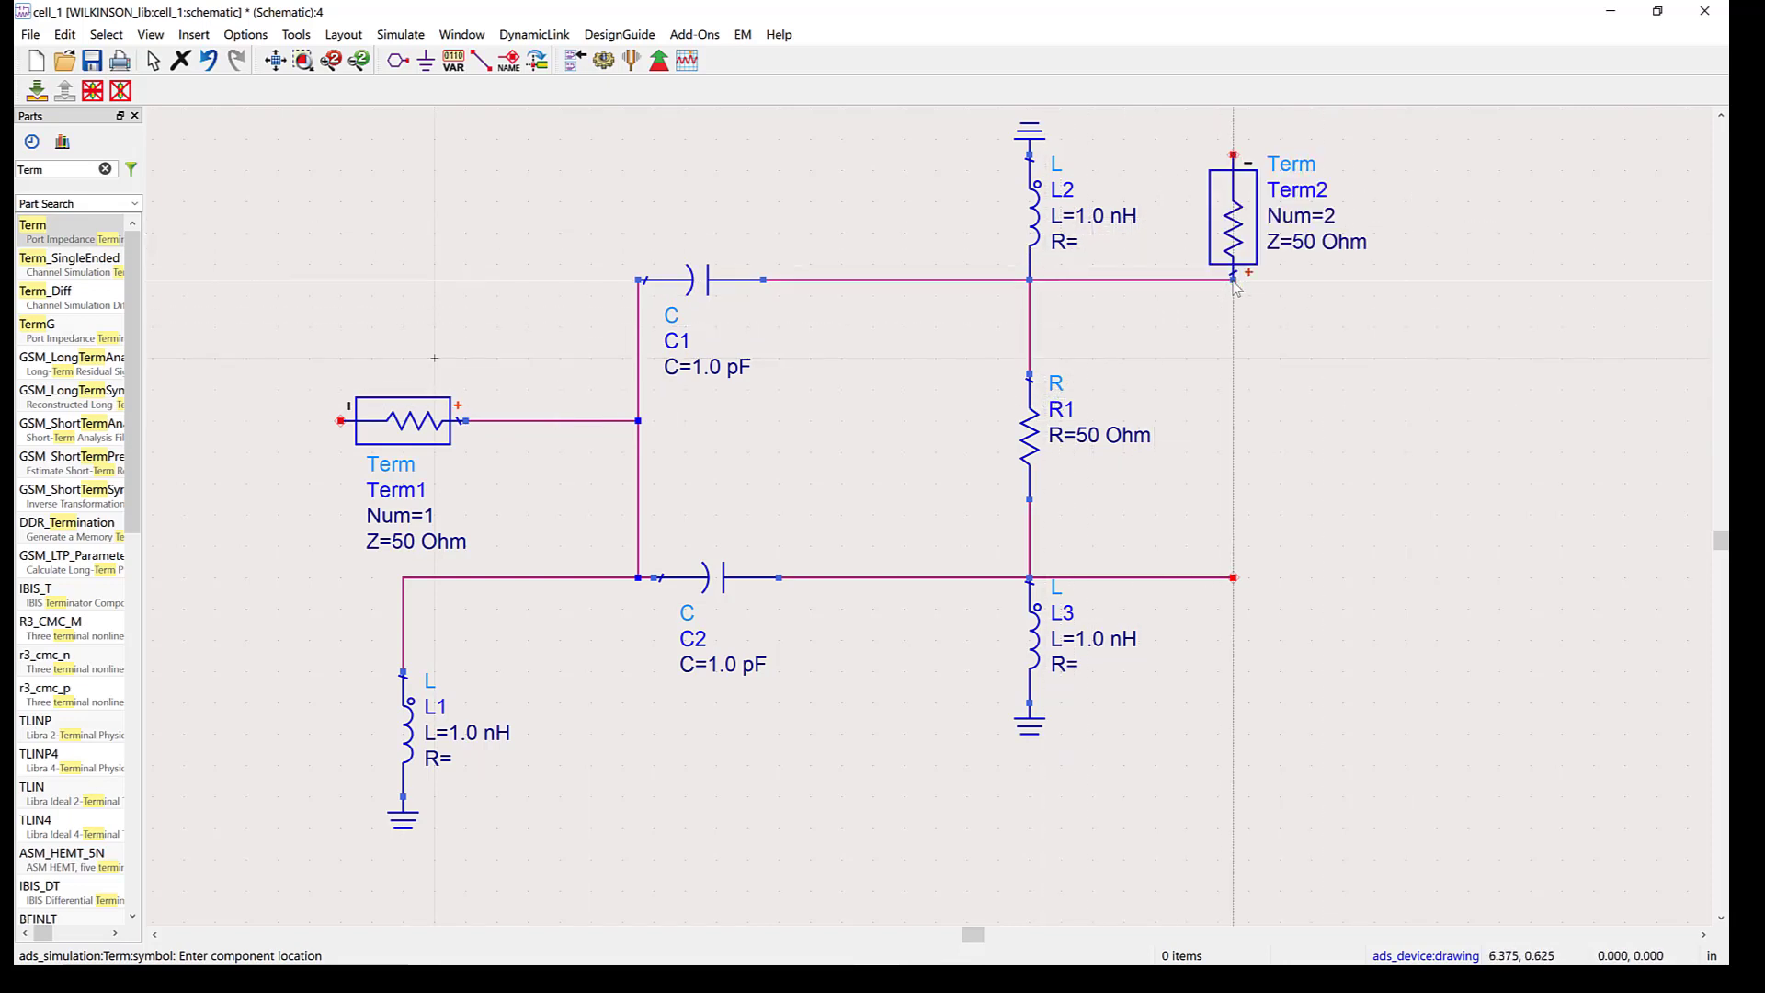
key("ctrl+r")
key("ctrl+r")
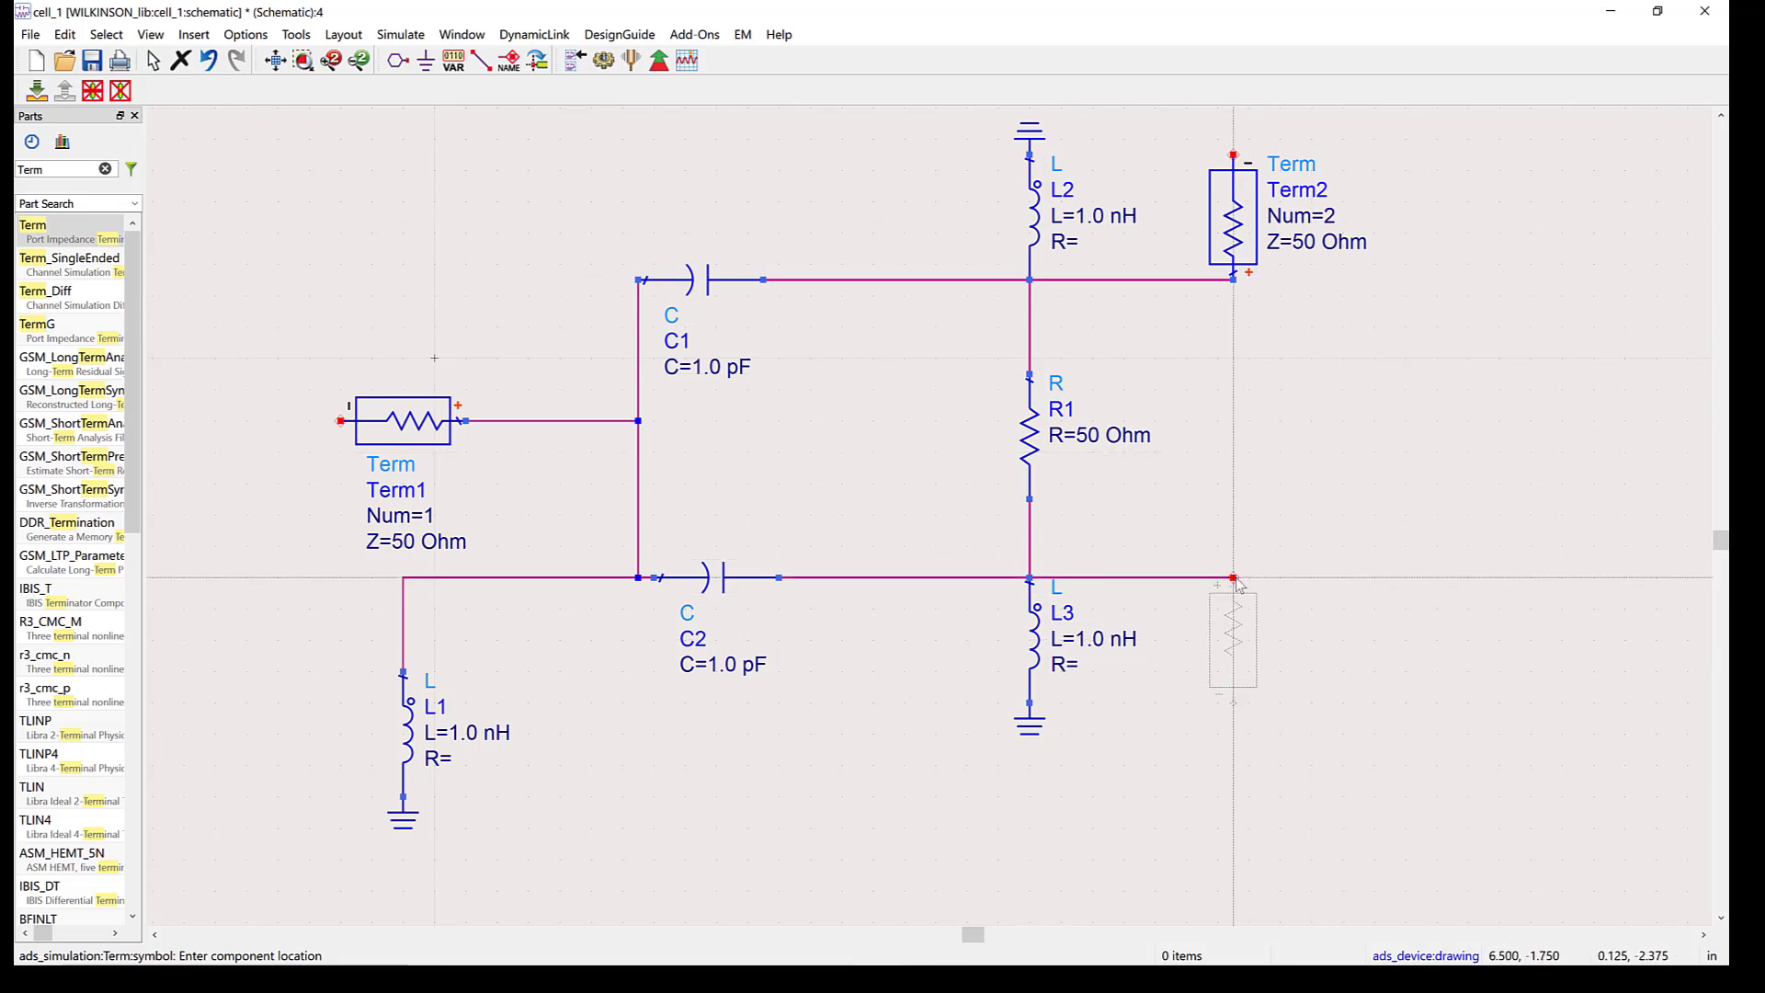
left_click(1237, 580)
key("Escape")
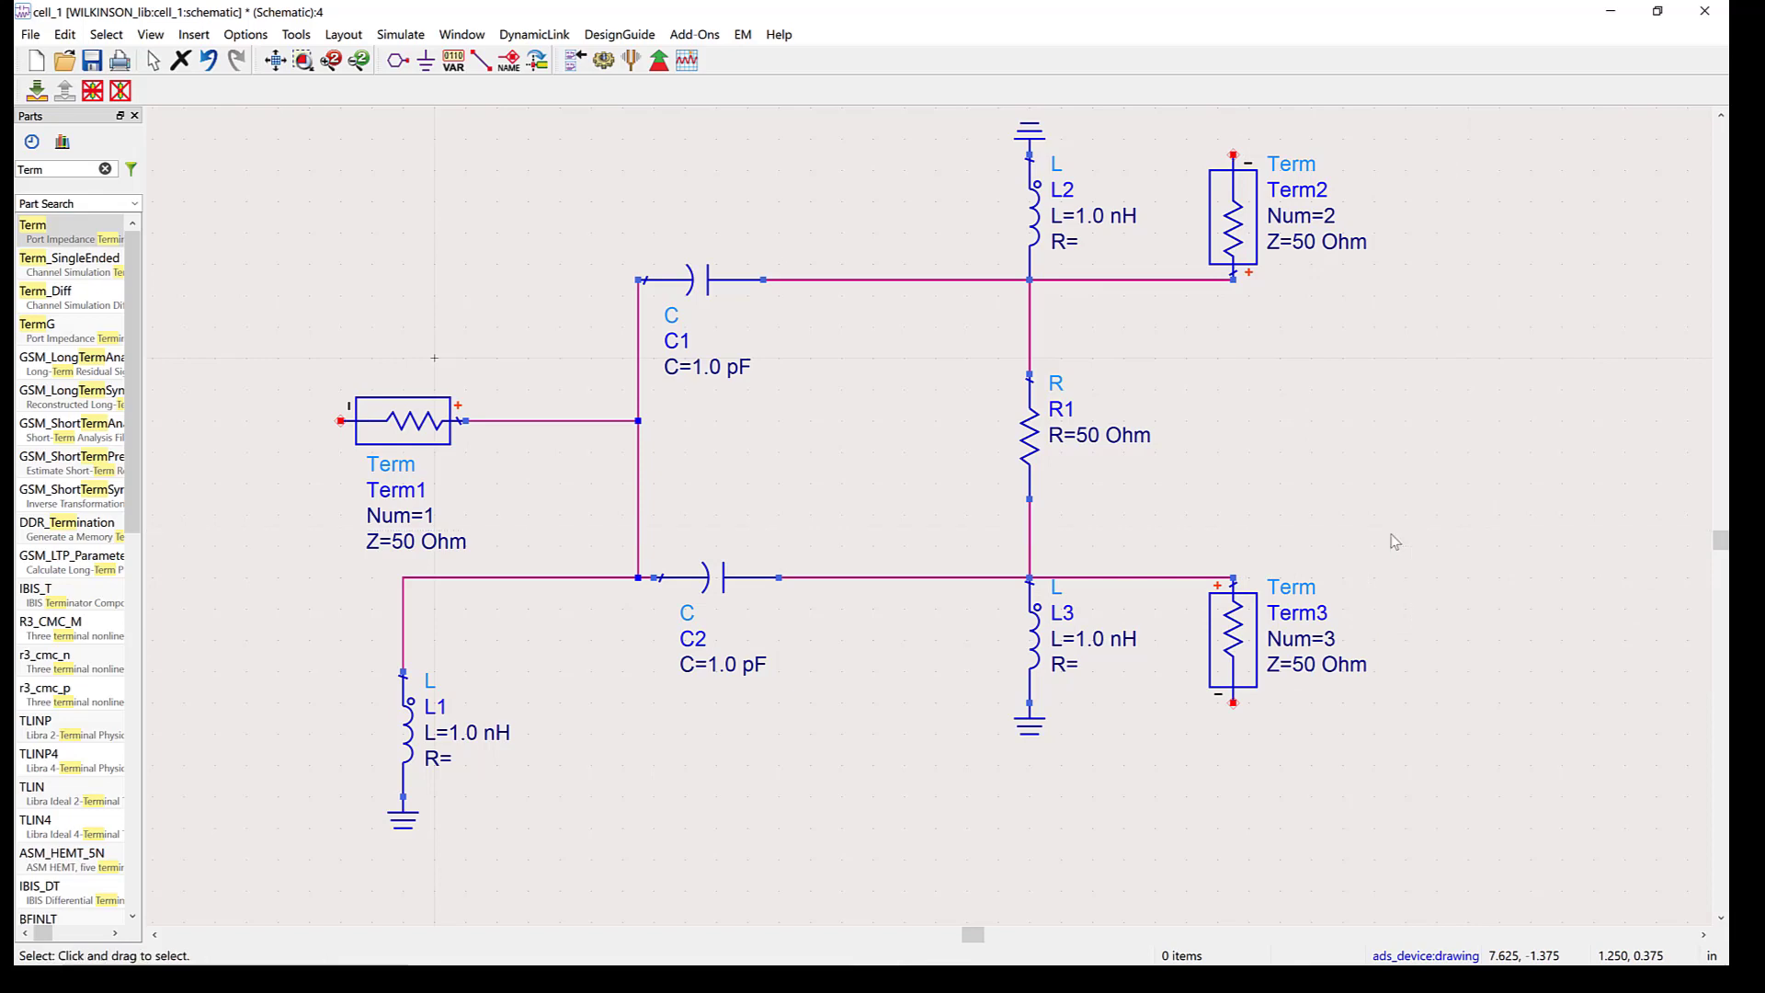
Place ground symbols on the free ends of Term1, Term3 and Term2, and shift the ground at Term3 slightly down
left_click(428, 61)
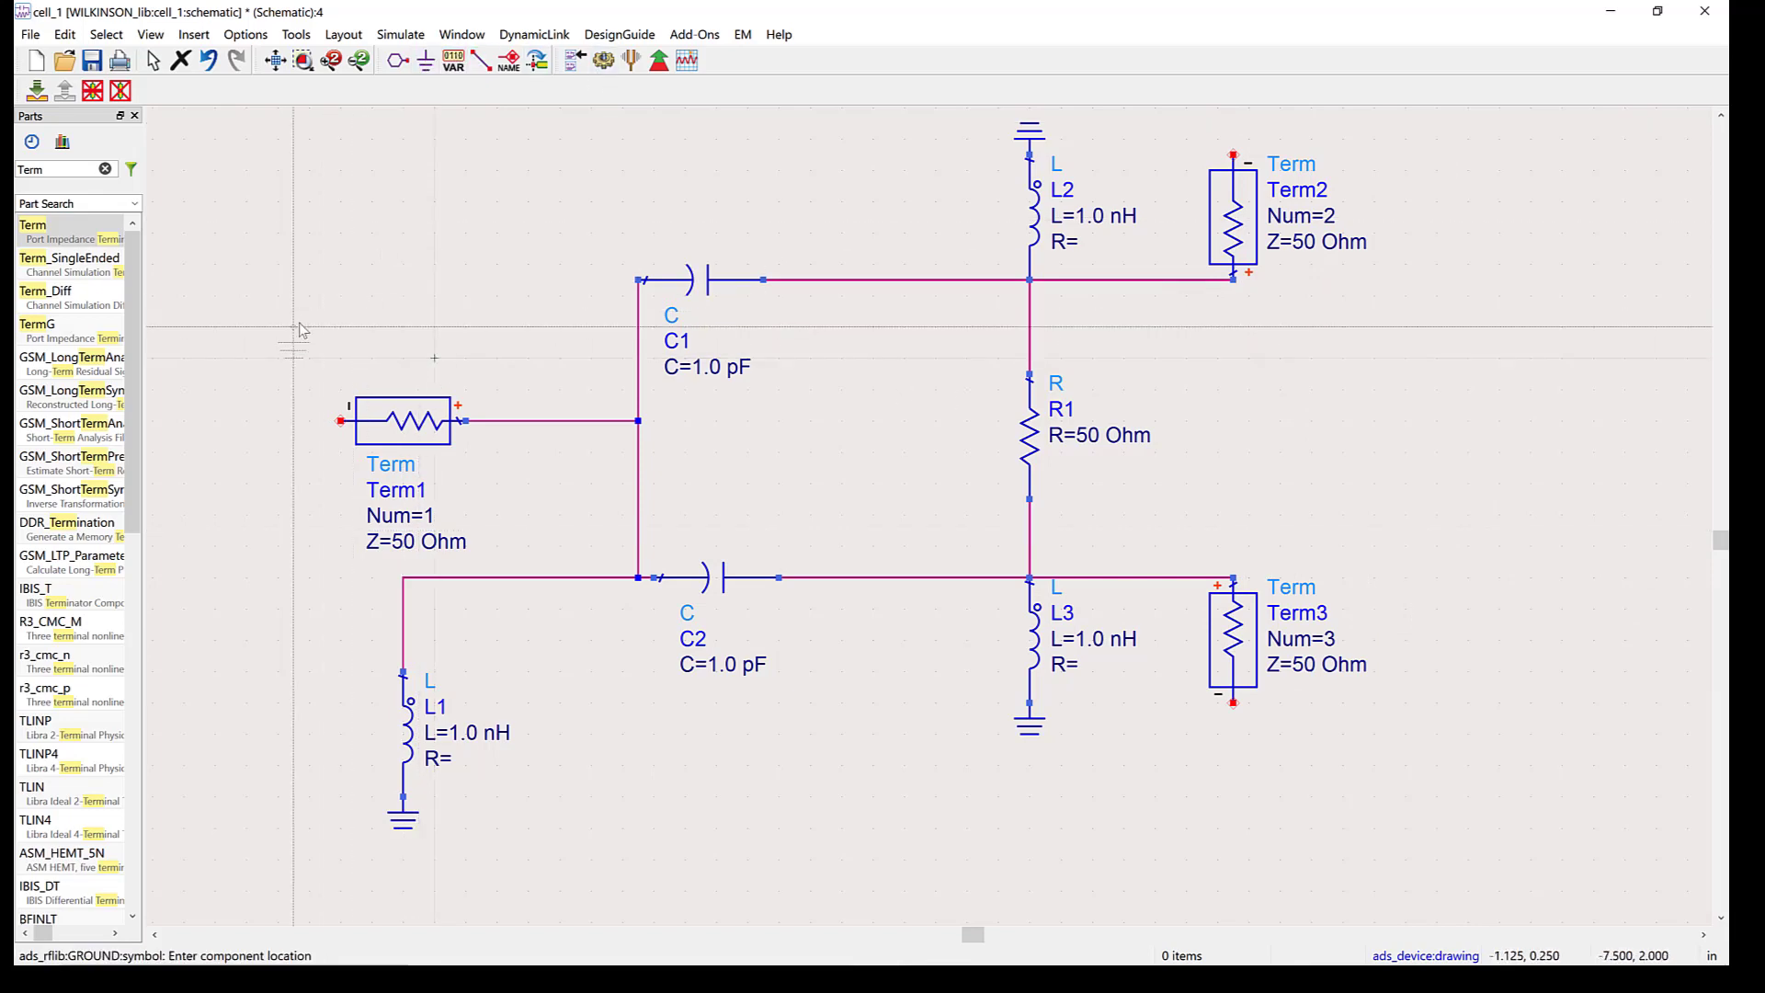
left_click(340, 421)
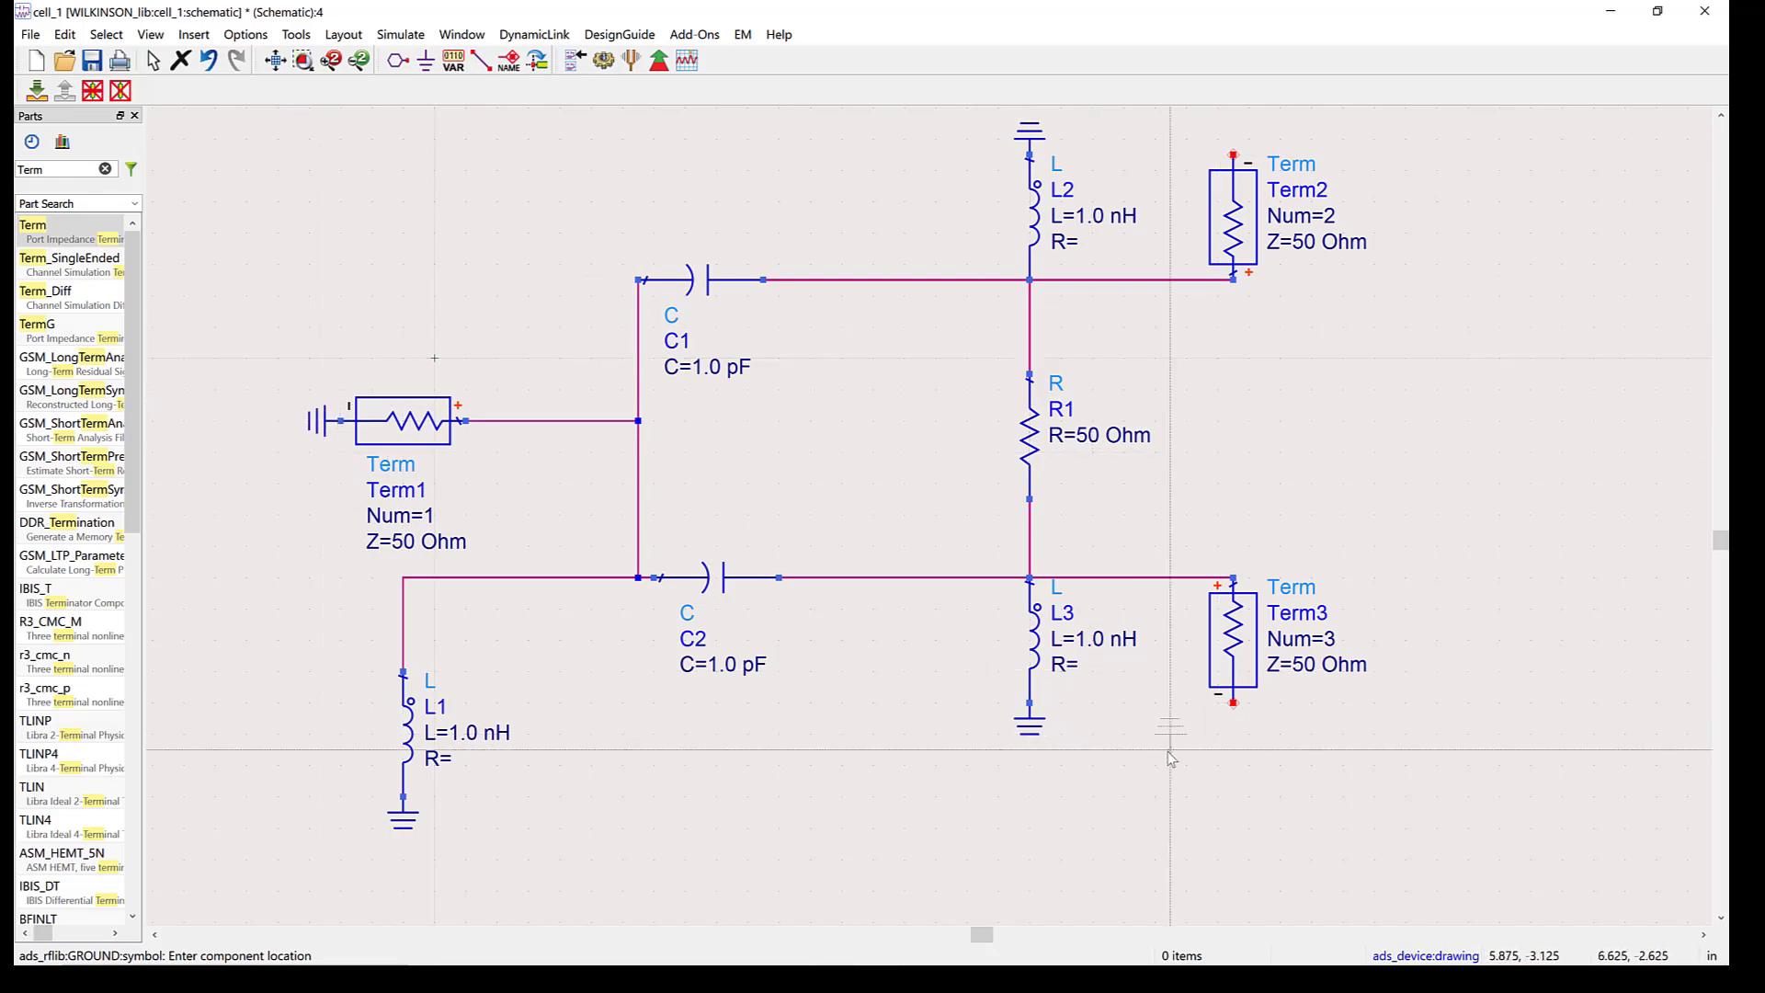
left_click(1233, 705)
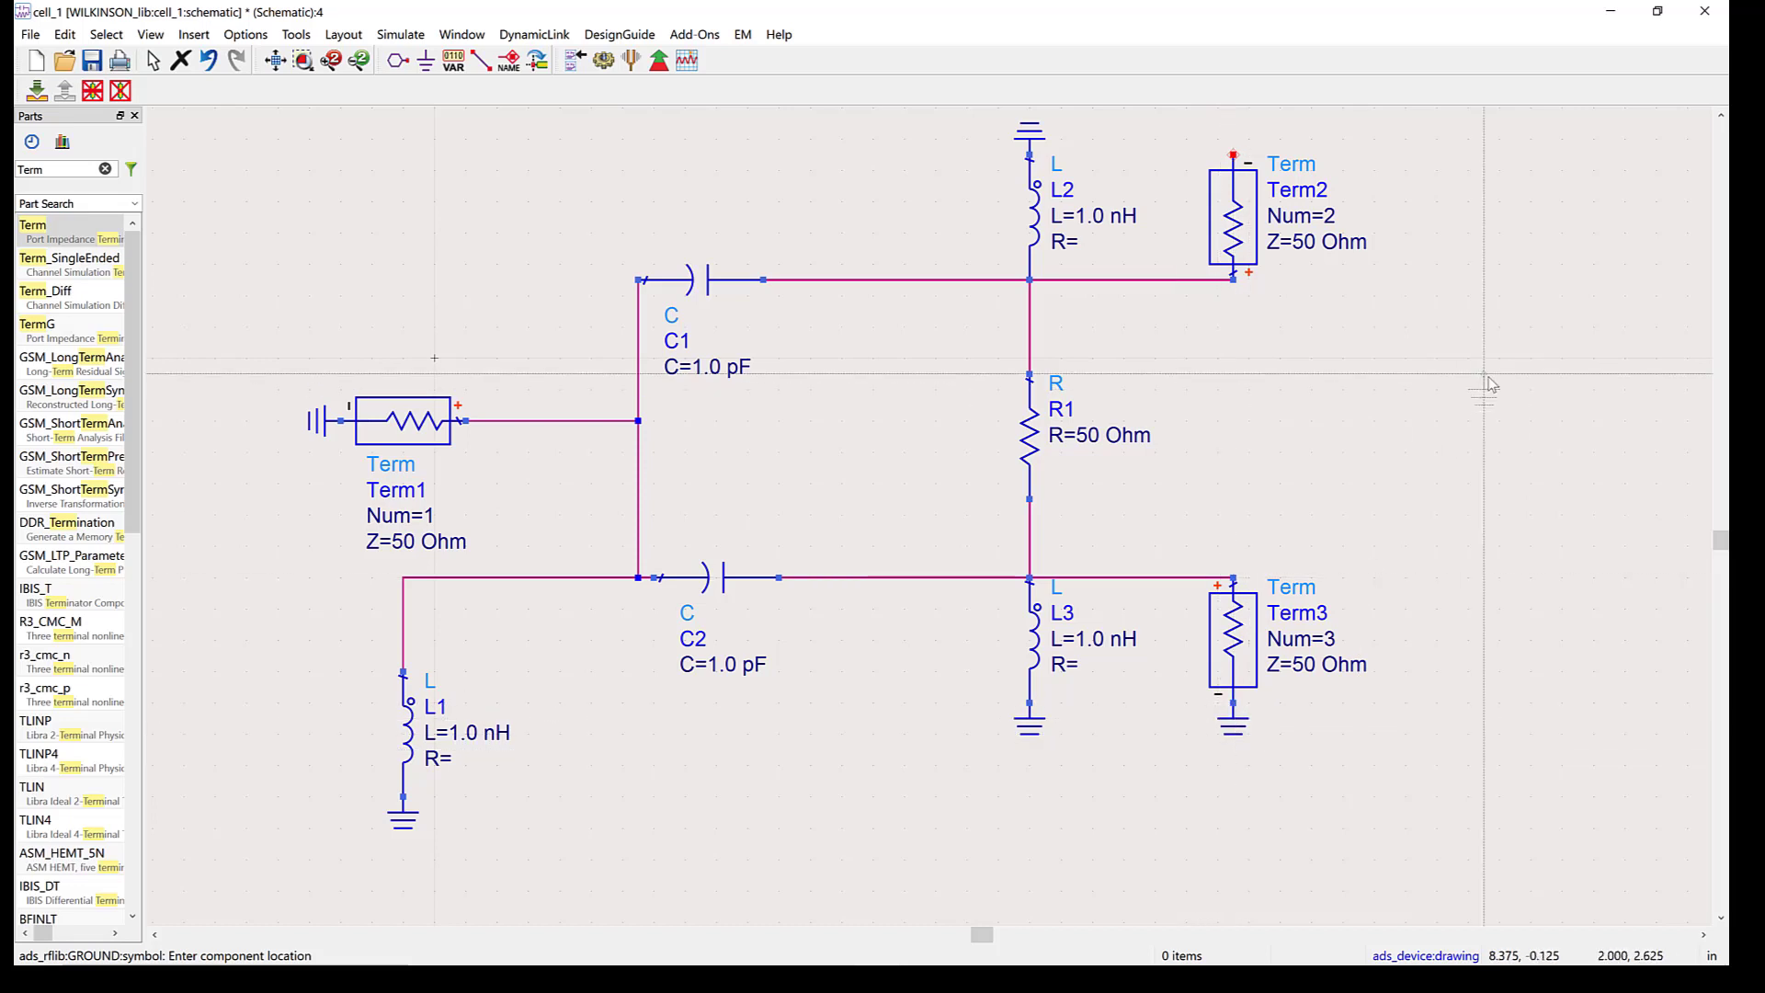
left_click(1237, 158)
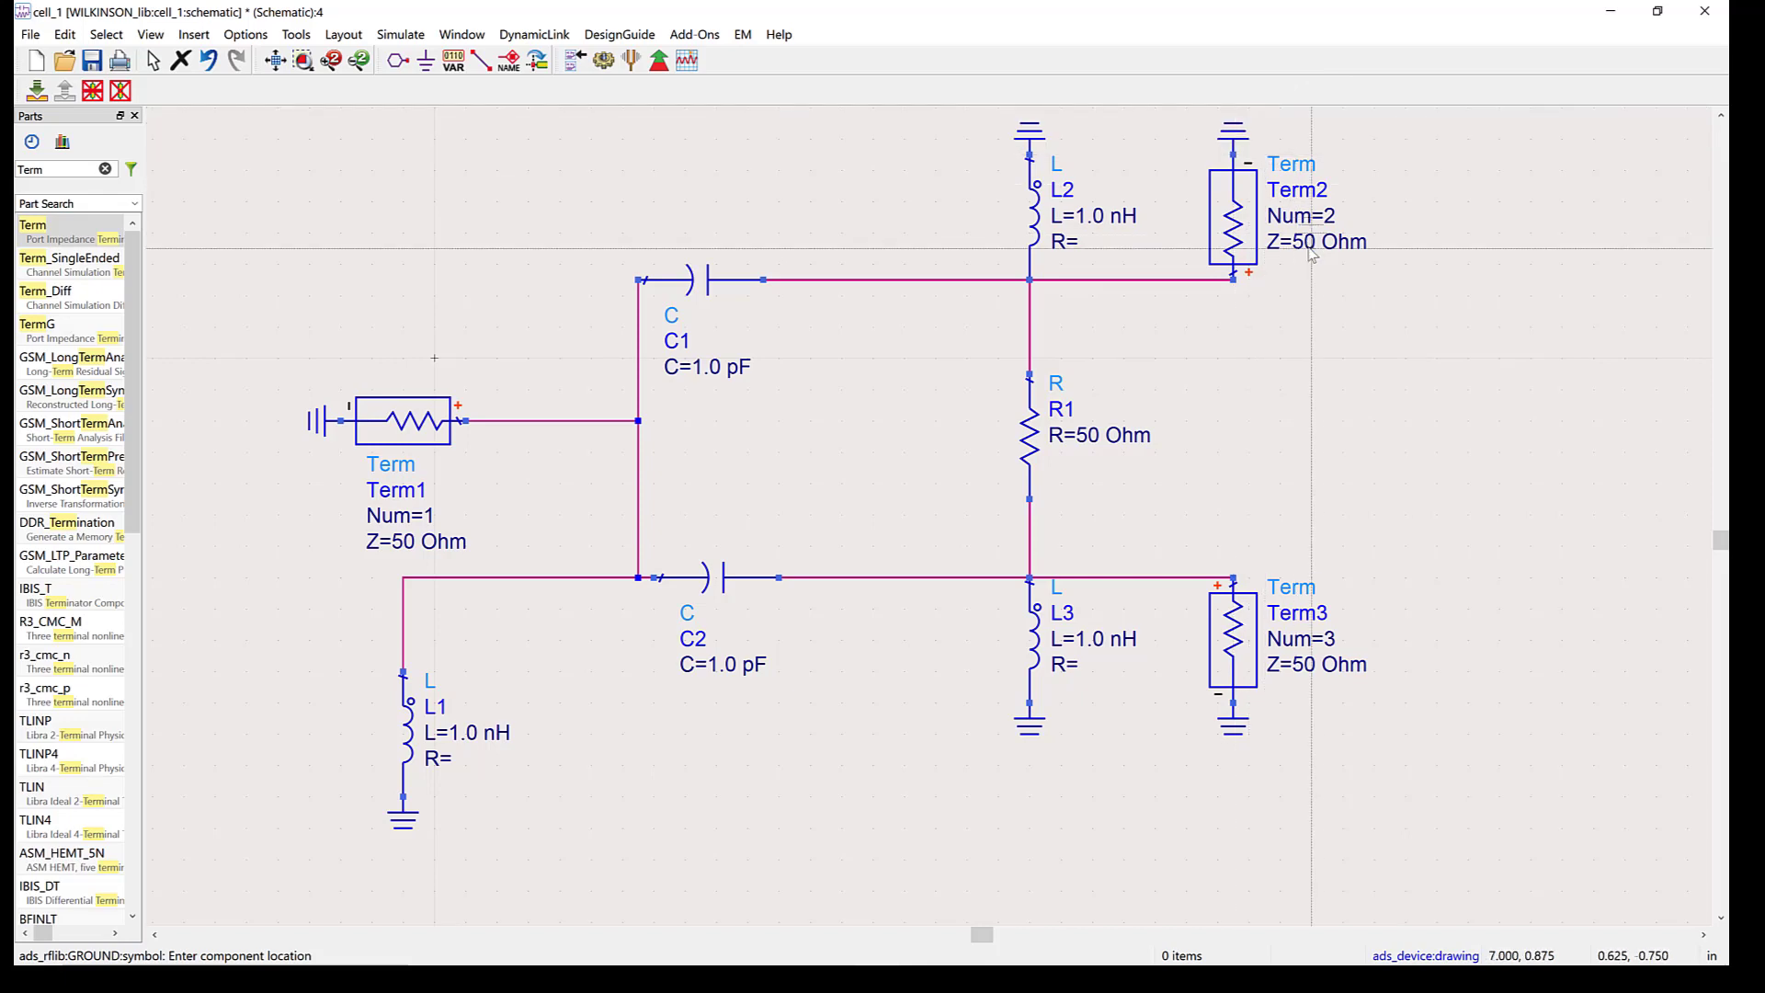
key("Escape")
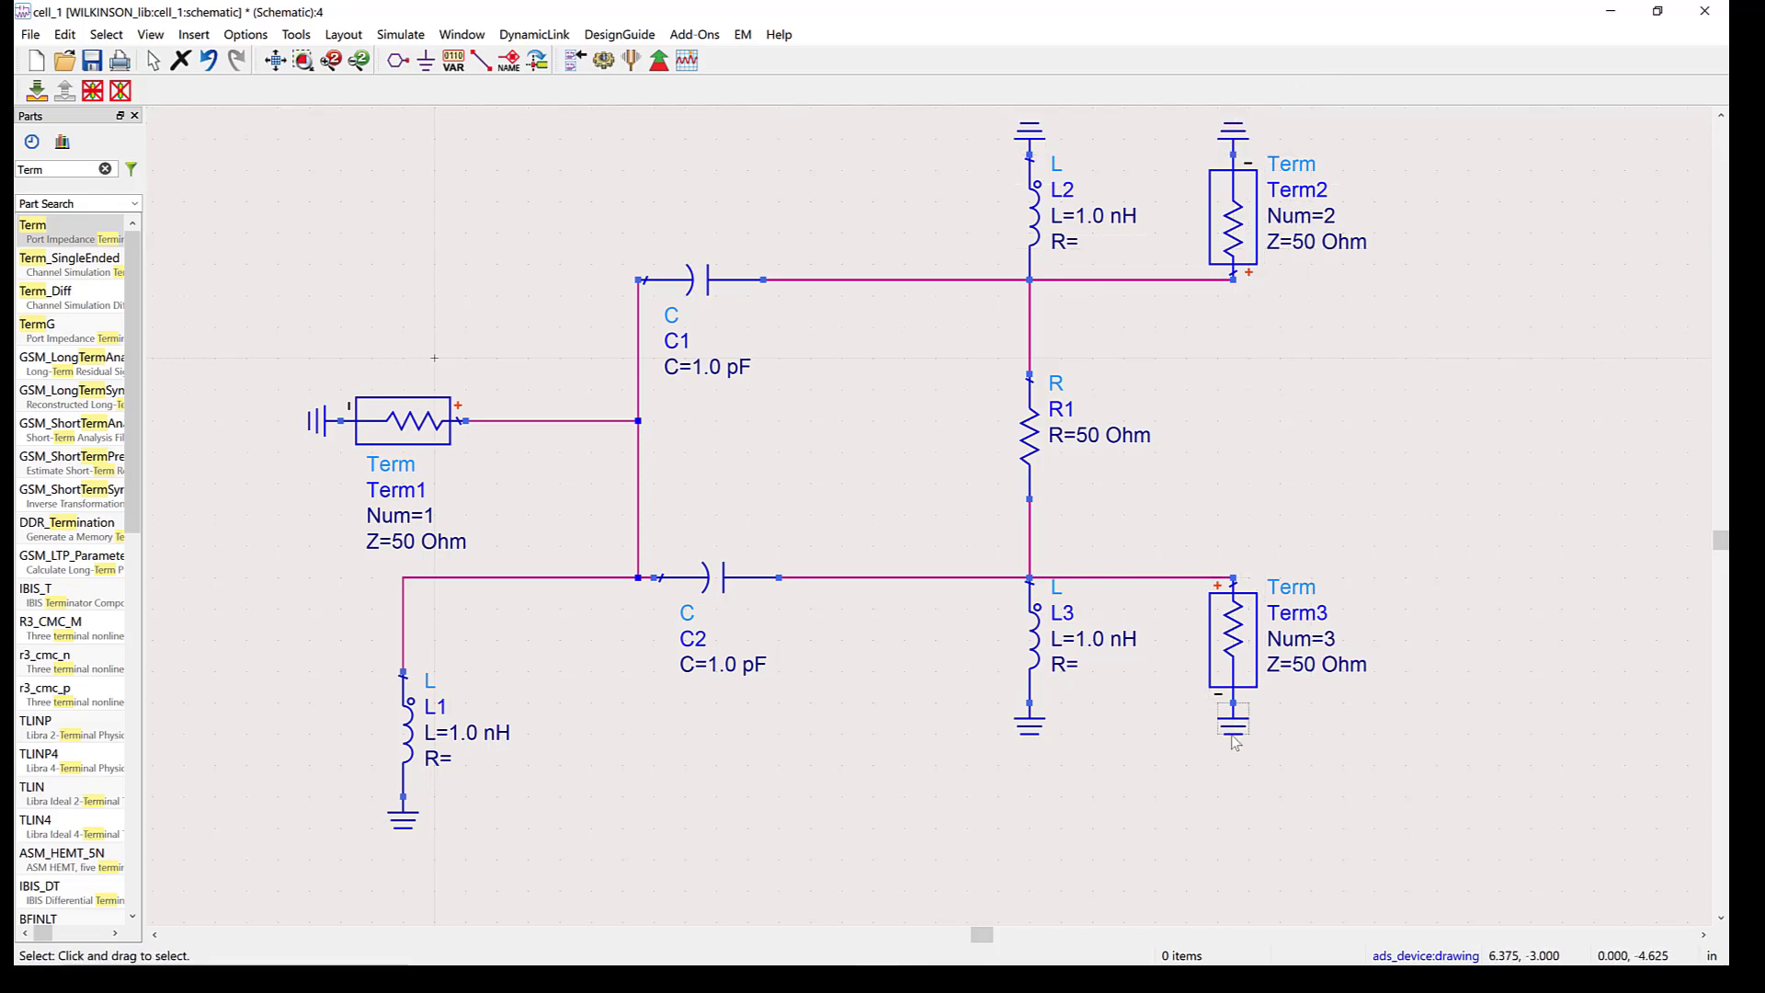
left_click(1235, 731)
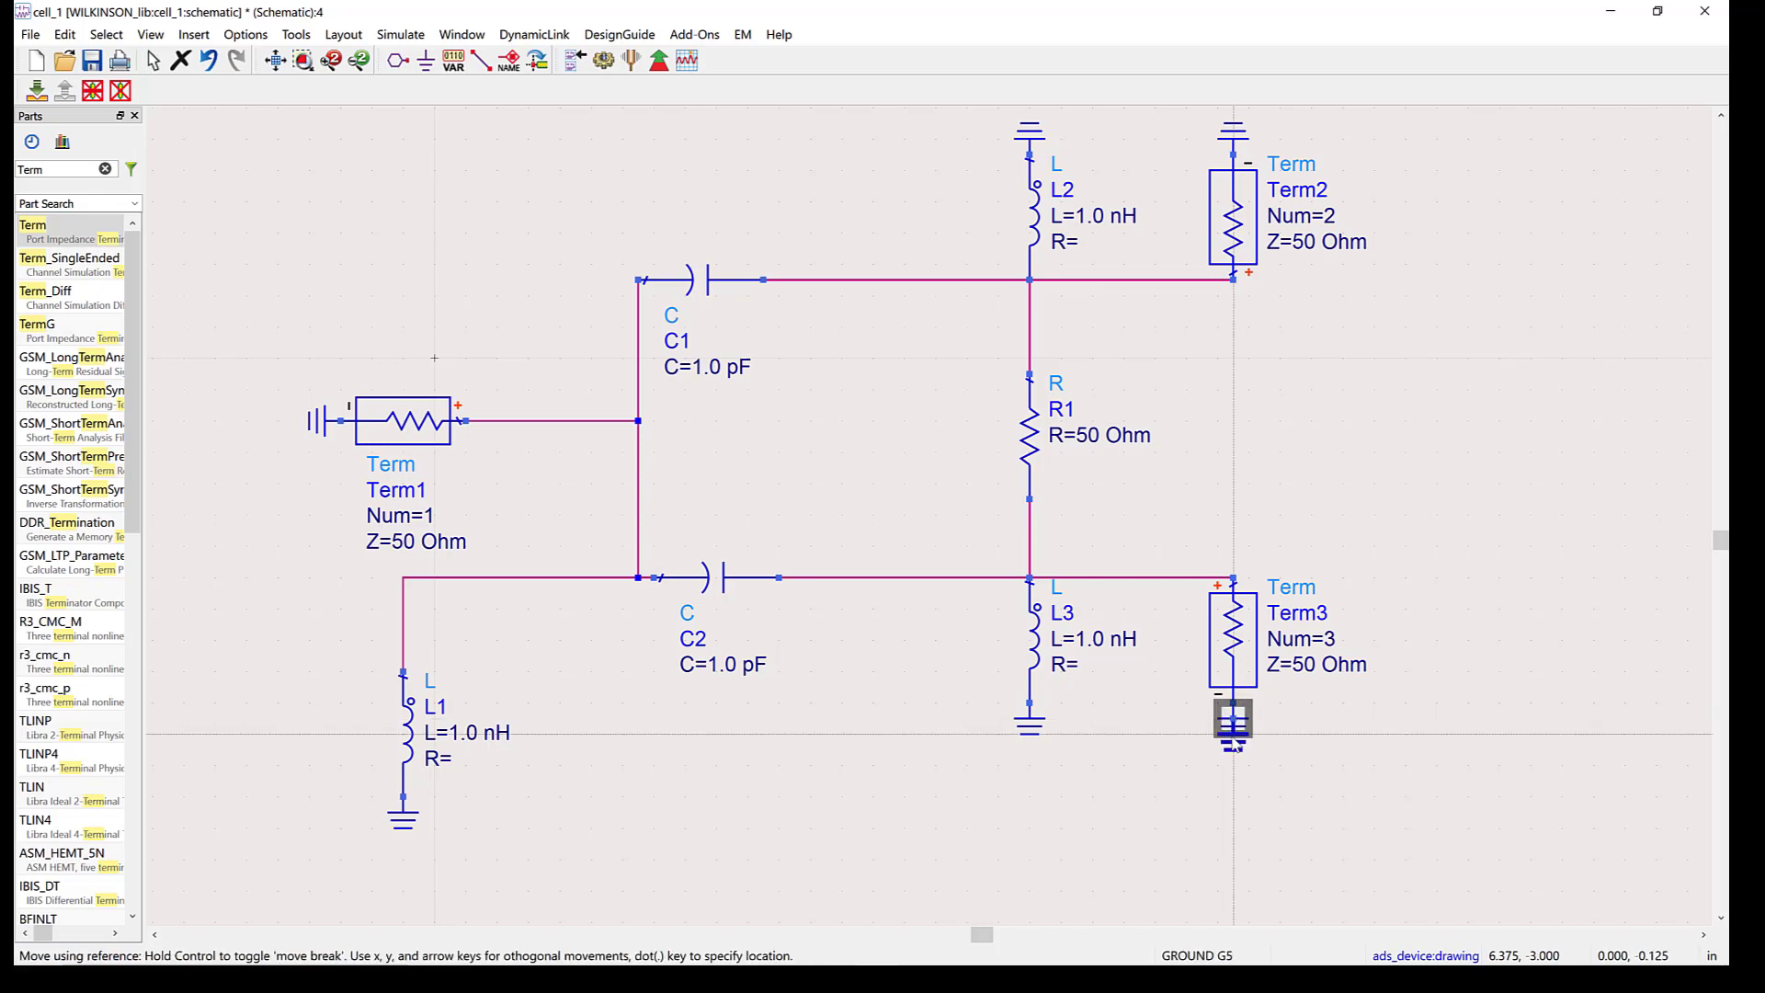
left_click(1333, 738)
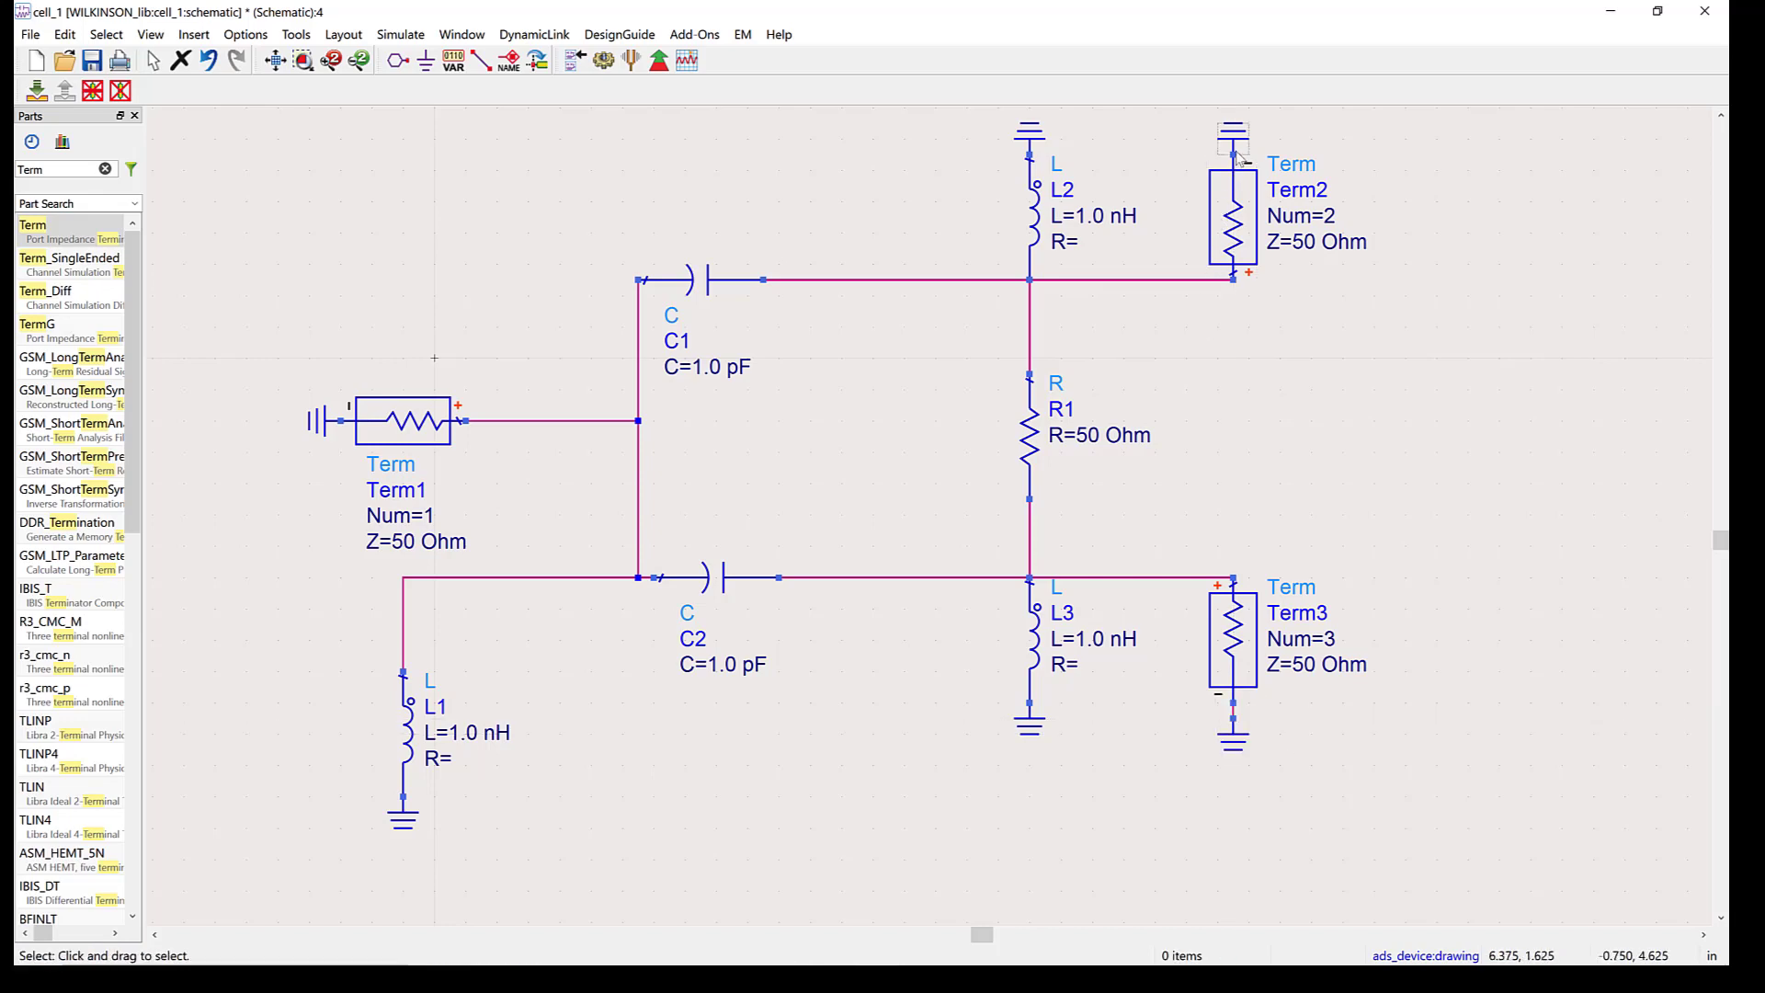
Select the whole circuit and move it slightly up and to the right on the sheet
scroll(1236, 151, "down", 2)
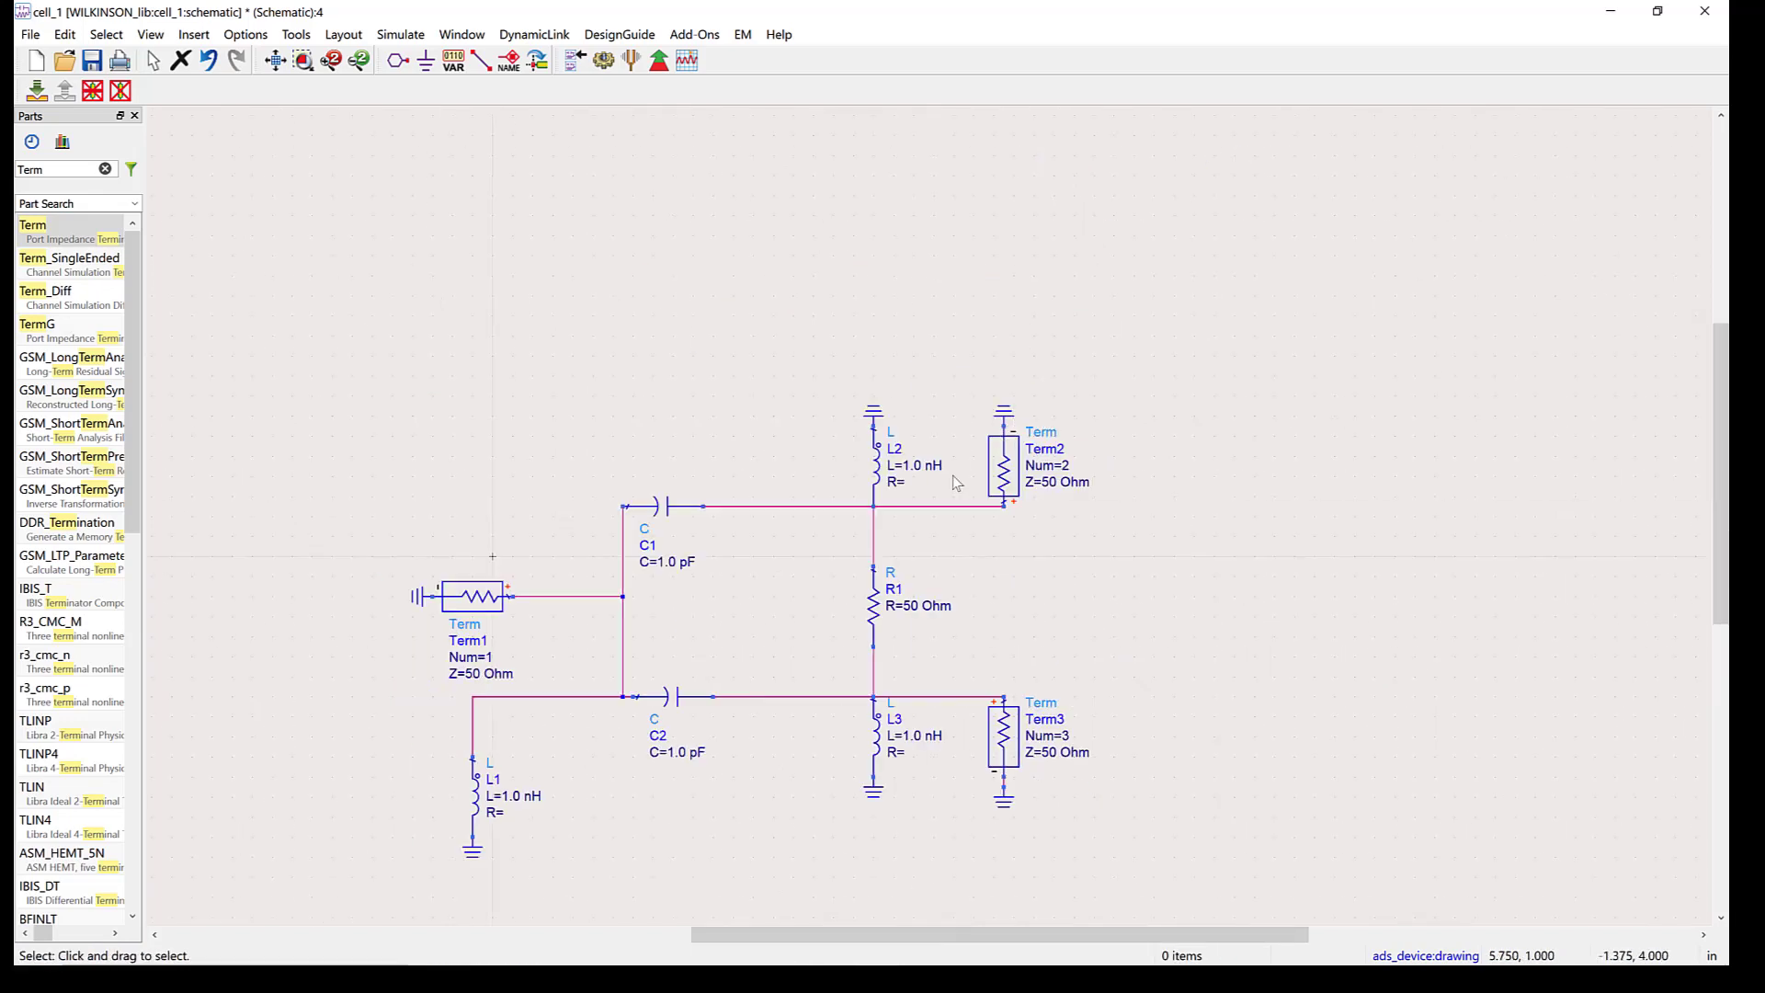
scroll(775, 432, "up", 1)
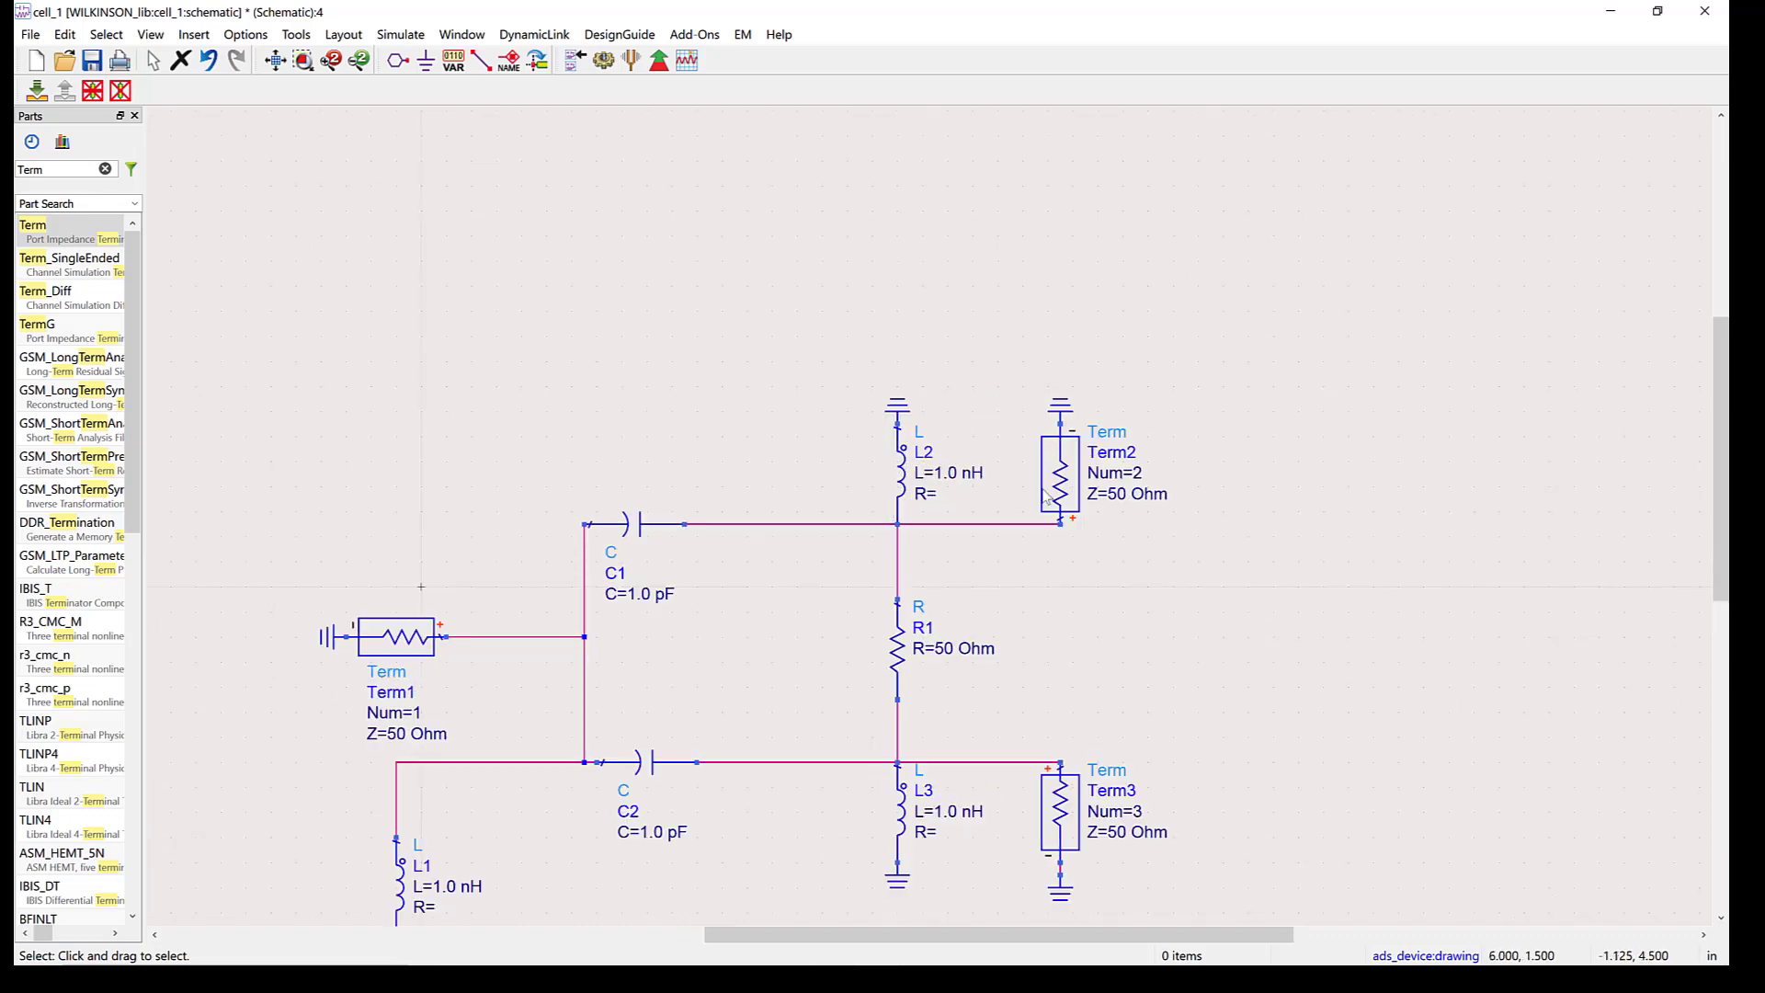
left_click_drag(228, 438, 917, 510)
key("Escape")
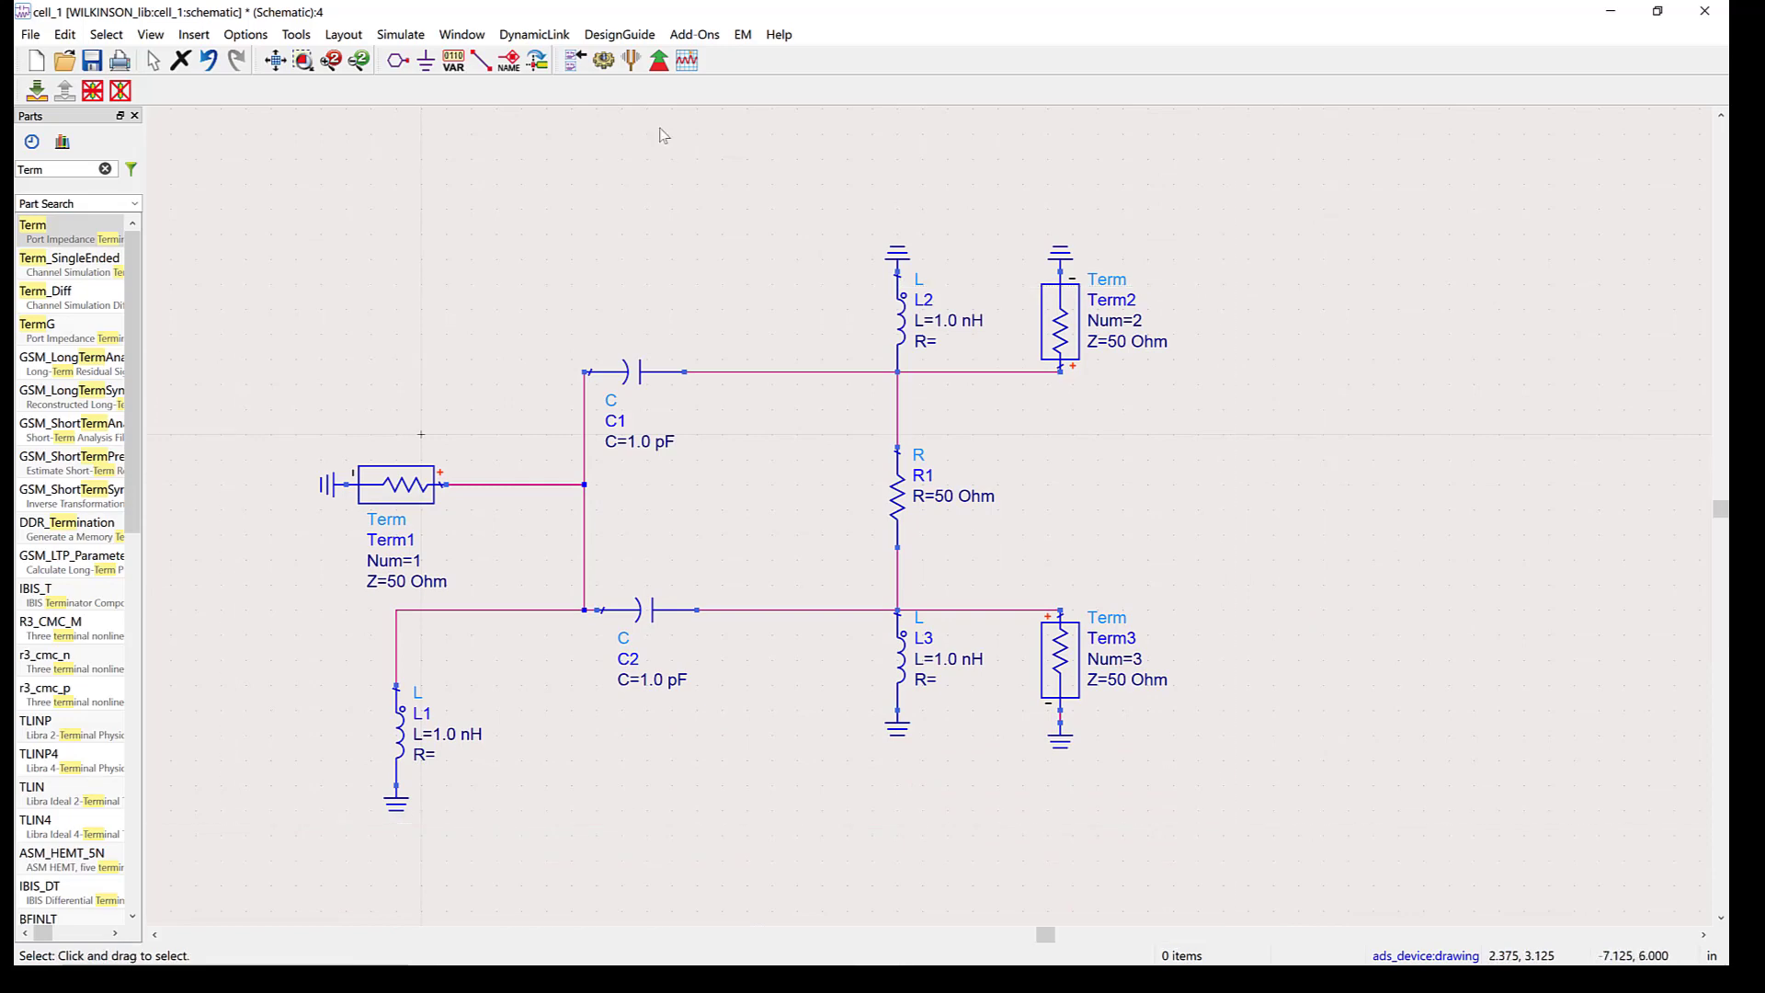
left_click_drag(196, 166, 1213, 863)
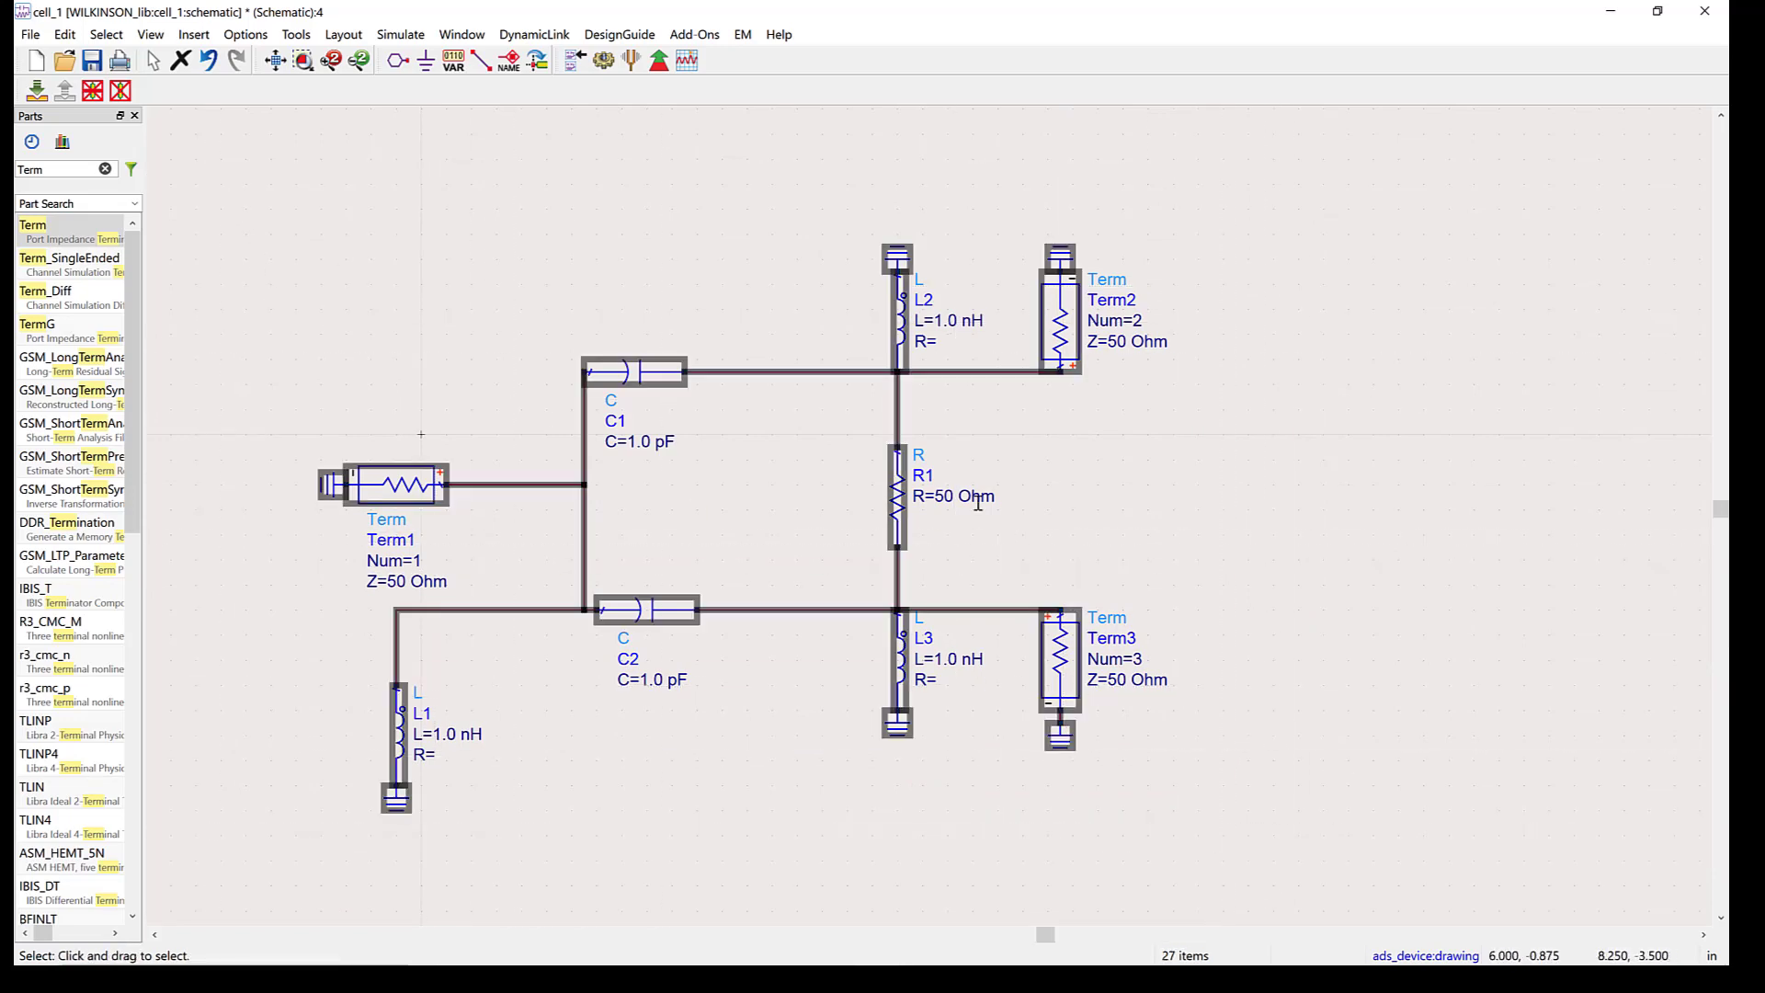
left_click_drag(902, 504, 964, 467)
left_click(1274, 428)
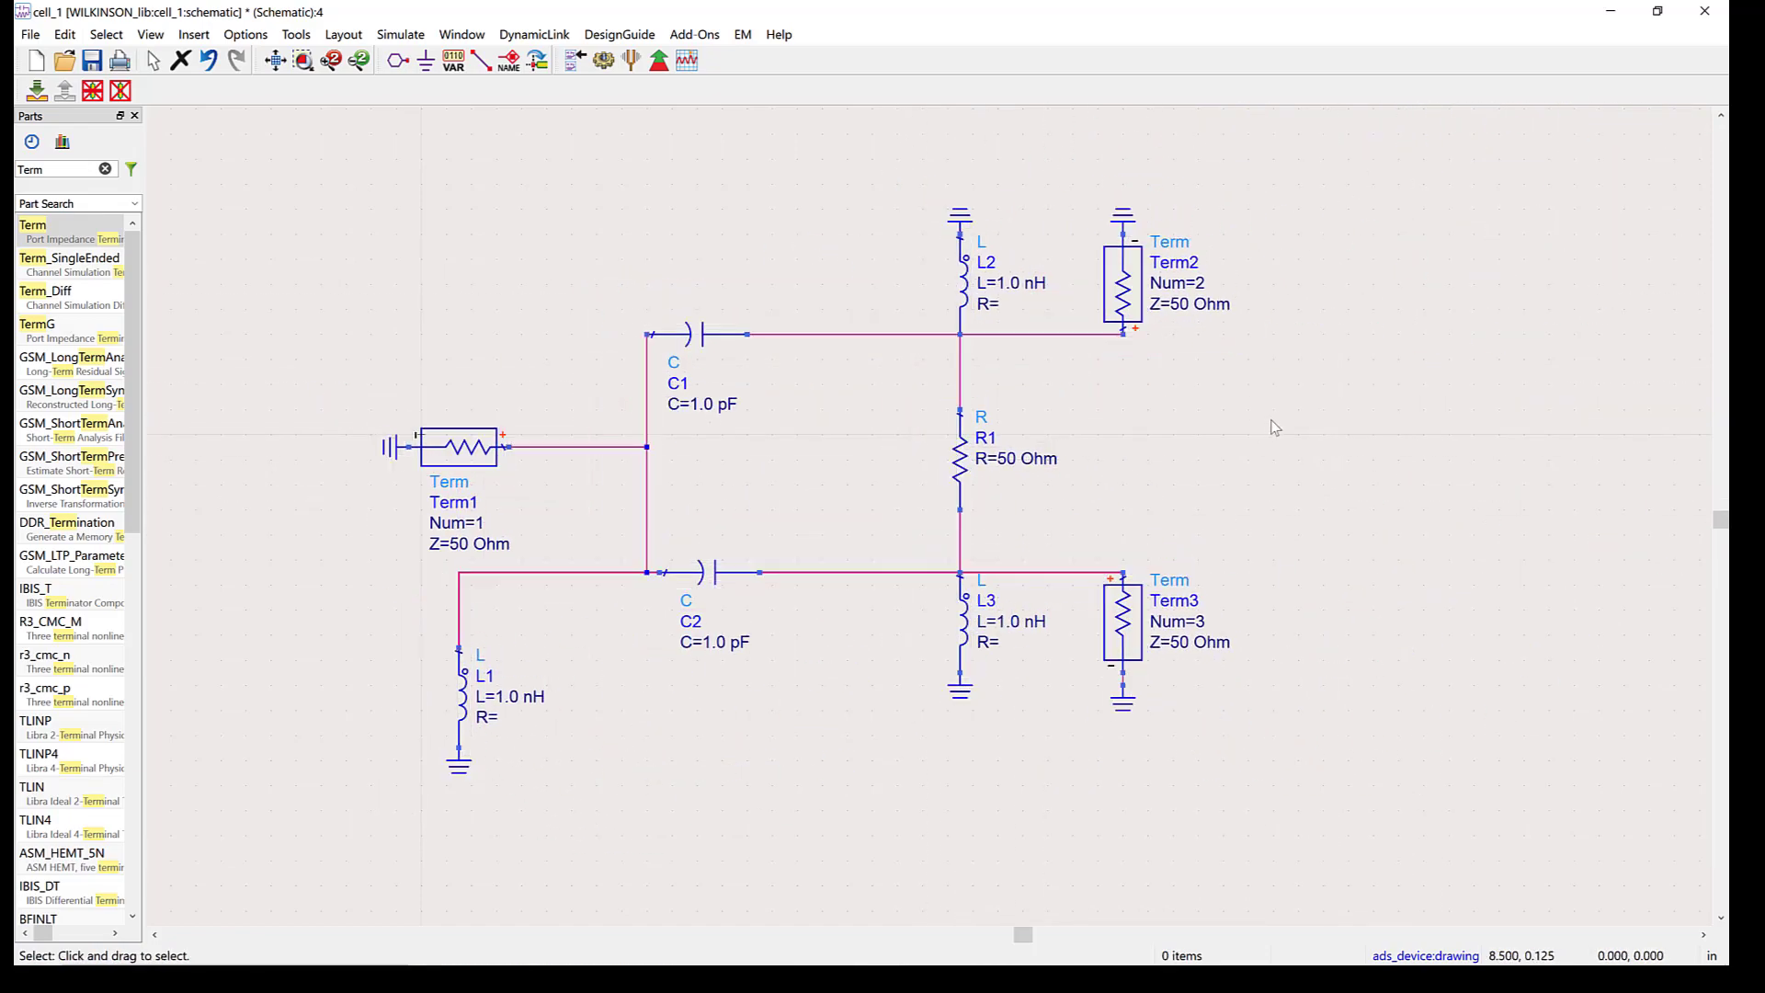
Space out the layout by moving the termination and inductor grounds outward, with L2 shifted up and L3 shifted down
left_click(1122, 213)
left_click_drag(1122, 695, 1123, 705)
left_click(1255, 702)
left_click_drag(389, 464, 374, 467)
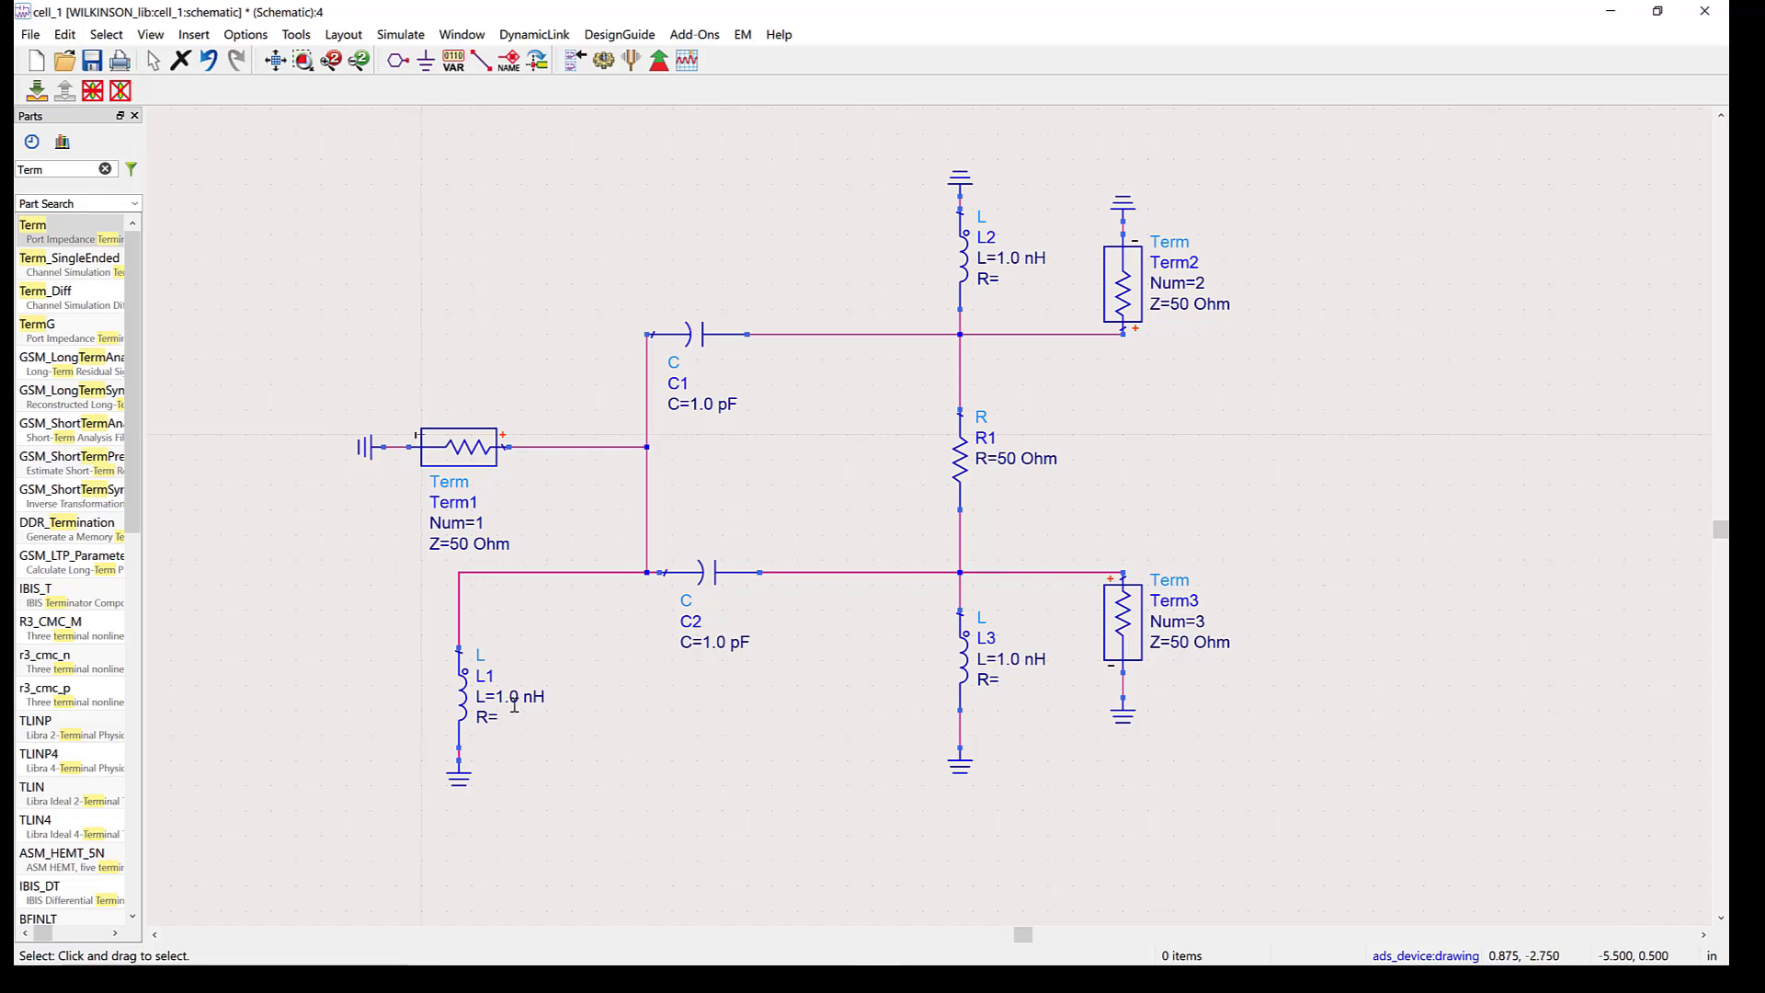
Set the inductance of L1 to 1.87 nH
double_click(513, 701)
key("BackSpace")
type("1.87 nH")
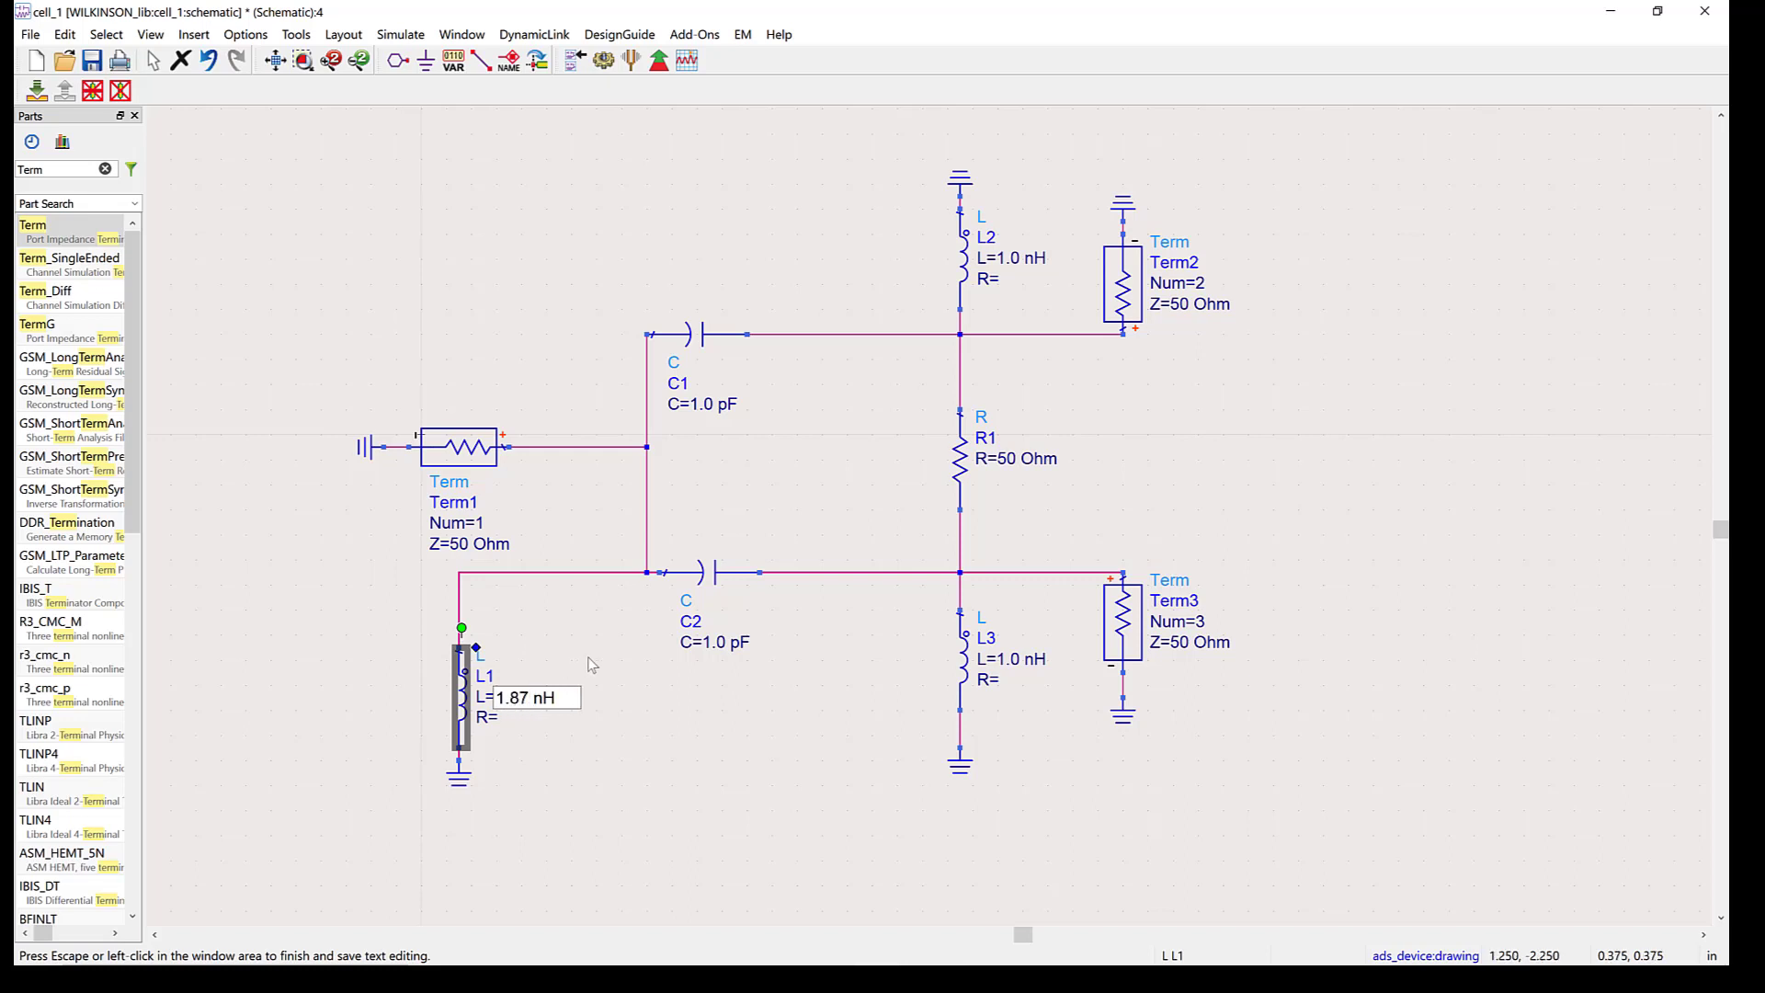
left_click(667, 721)
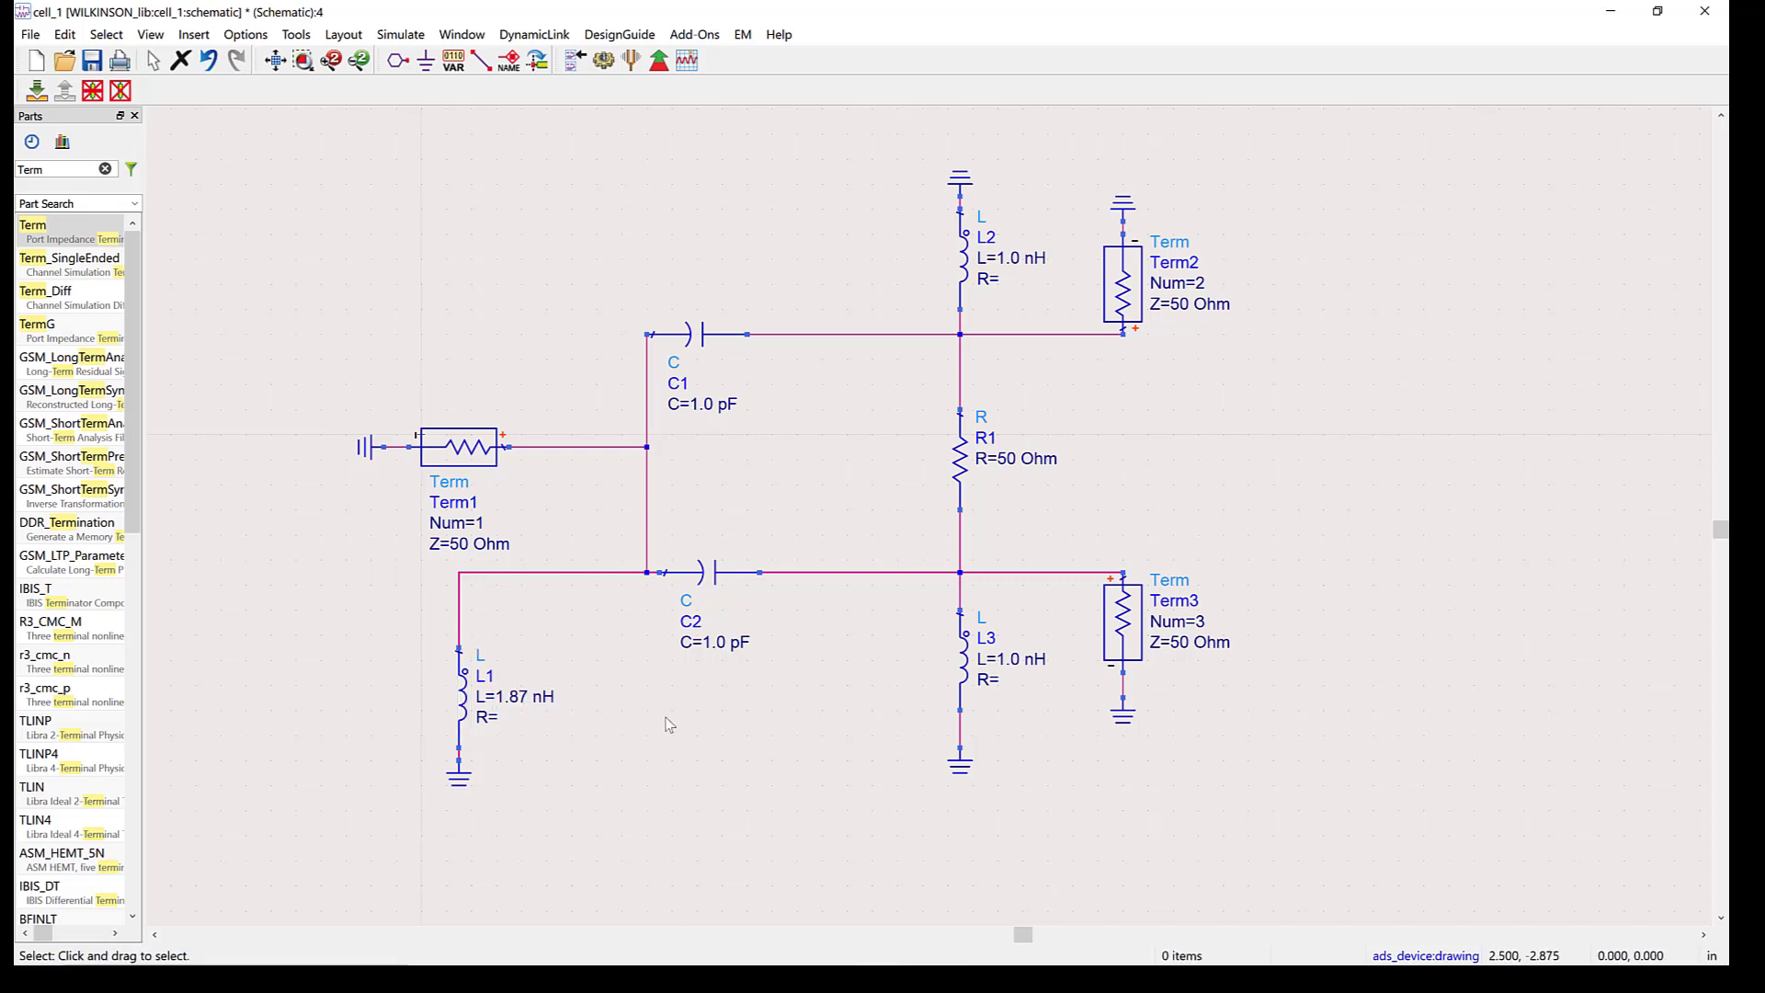
Set the capacitance of C1 to 0.75 pF
double_click(713, 405)
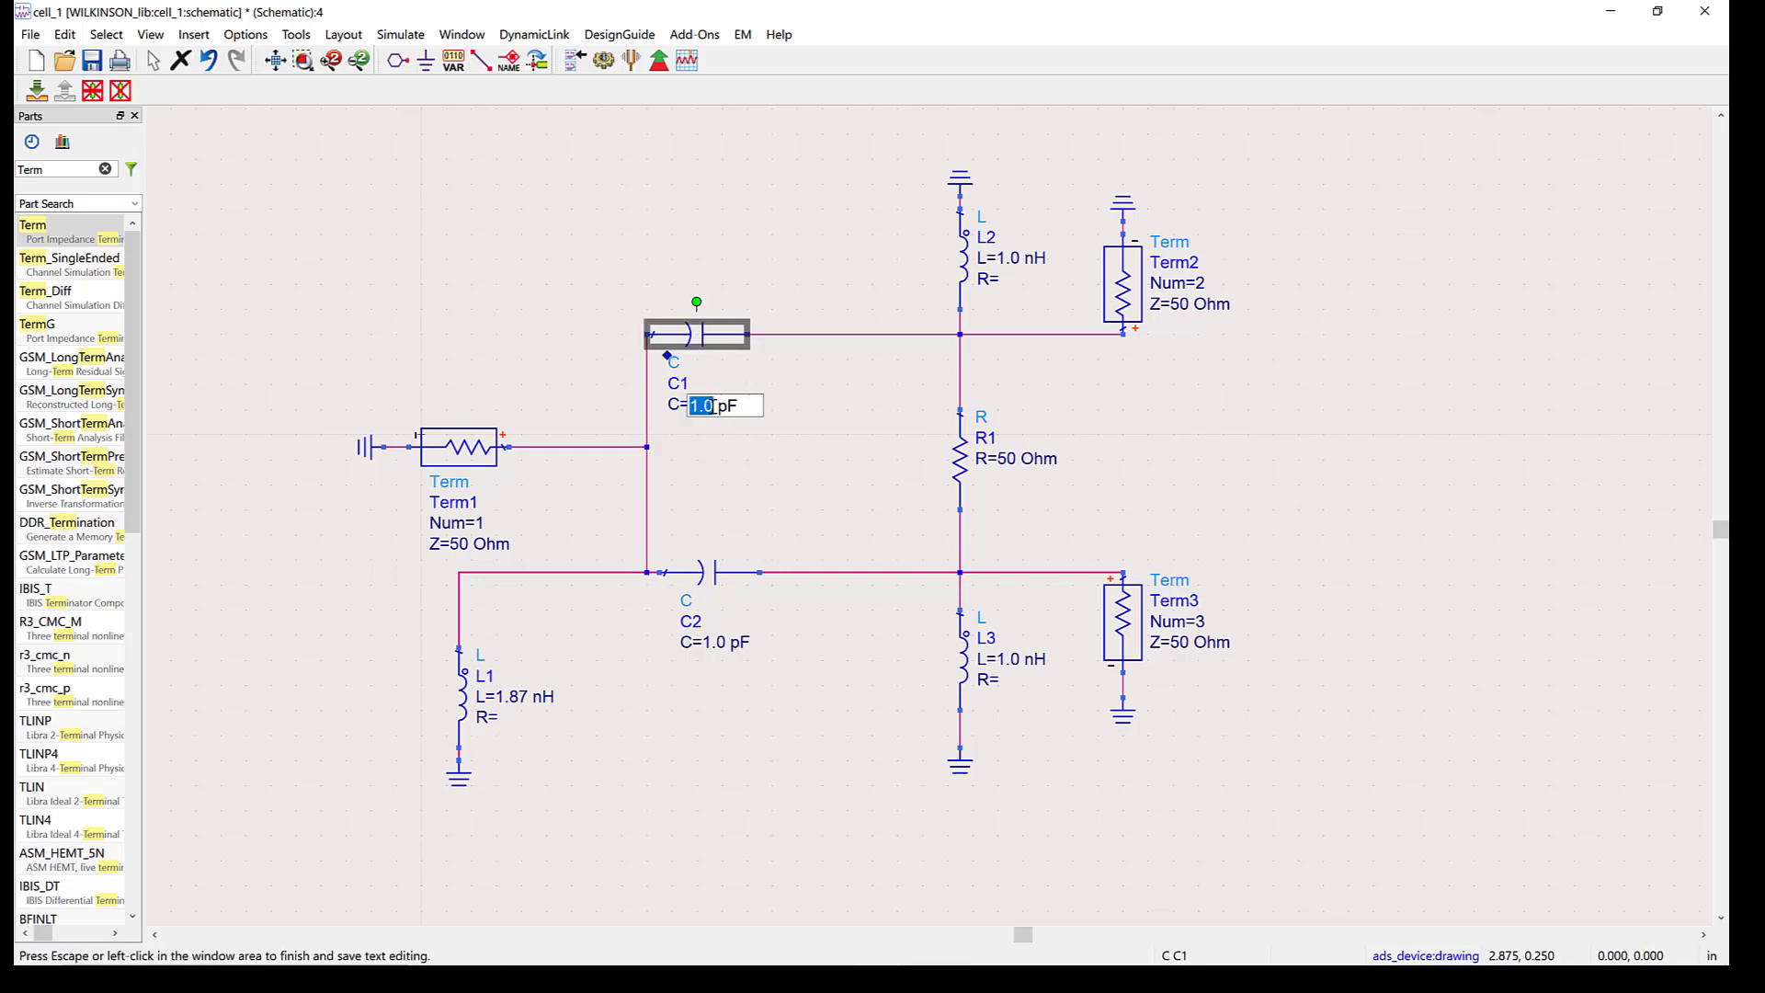
key("BackSpace")
type("0.75")
left_click(758, 499)
Set the capacitance of C2 to 0.75 pF
double_click(719, 644)
key("BackSpace")
key("BackSpace")
key("BackSpace")
type("0.")
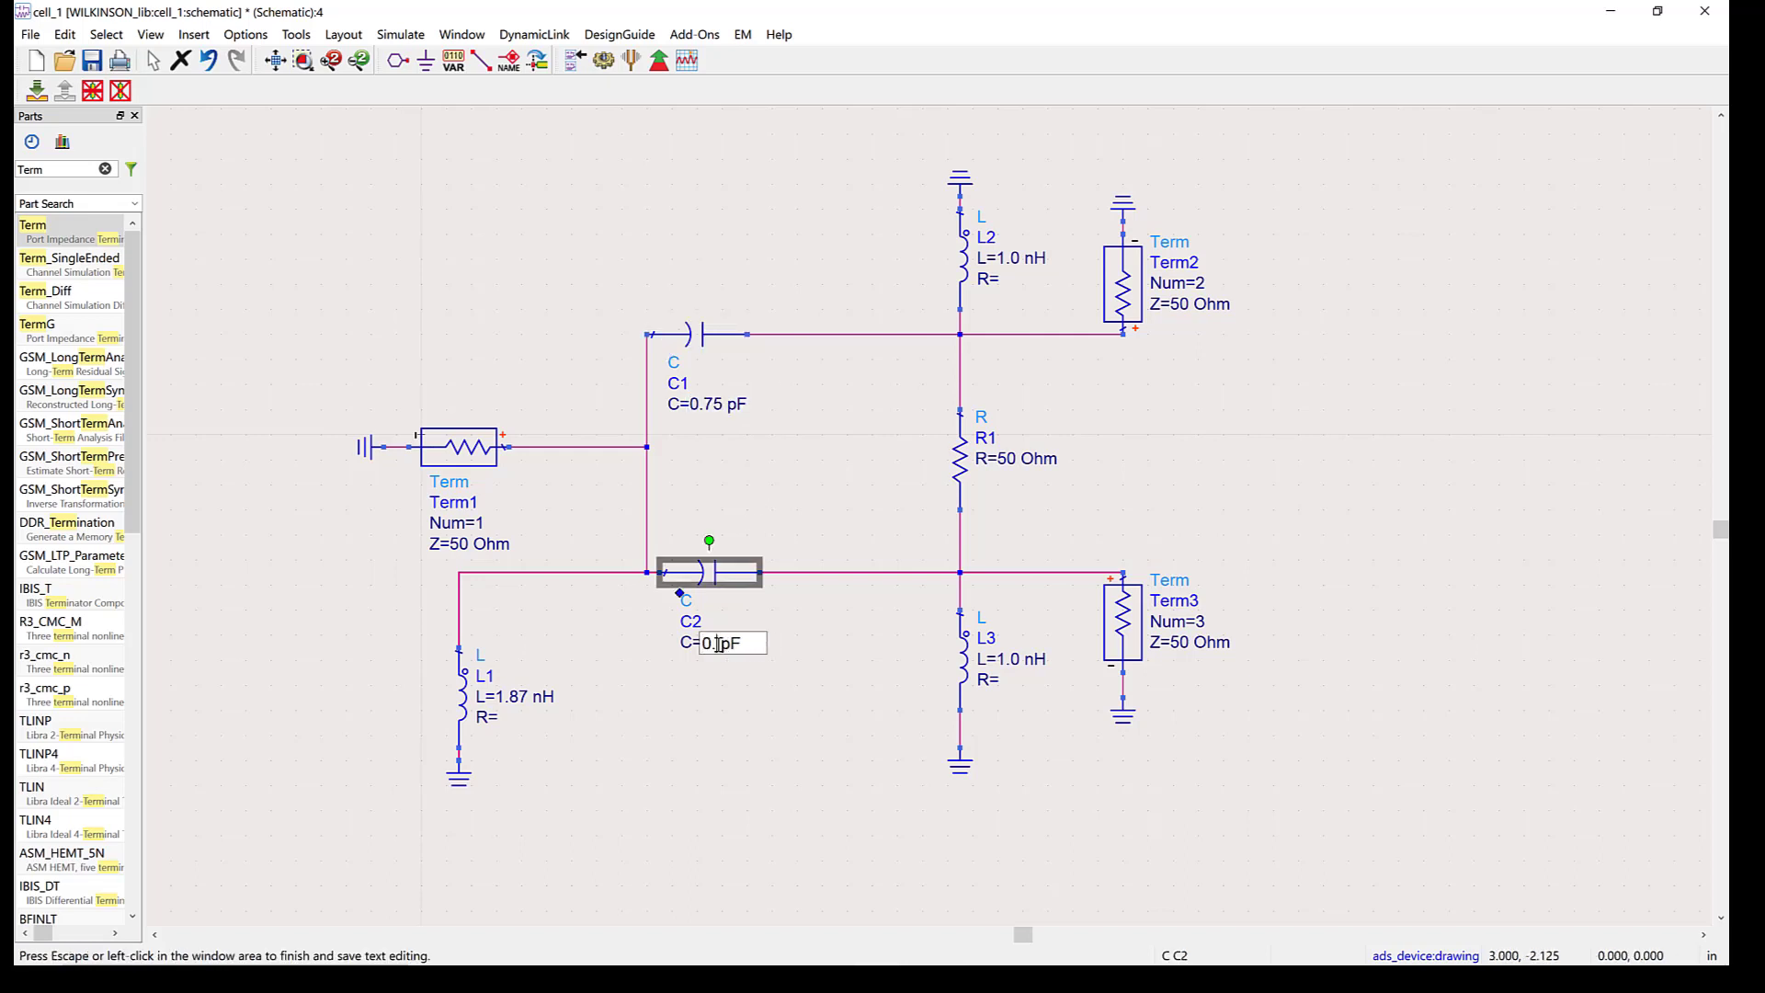
type("75")
left_click(777, 763)
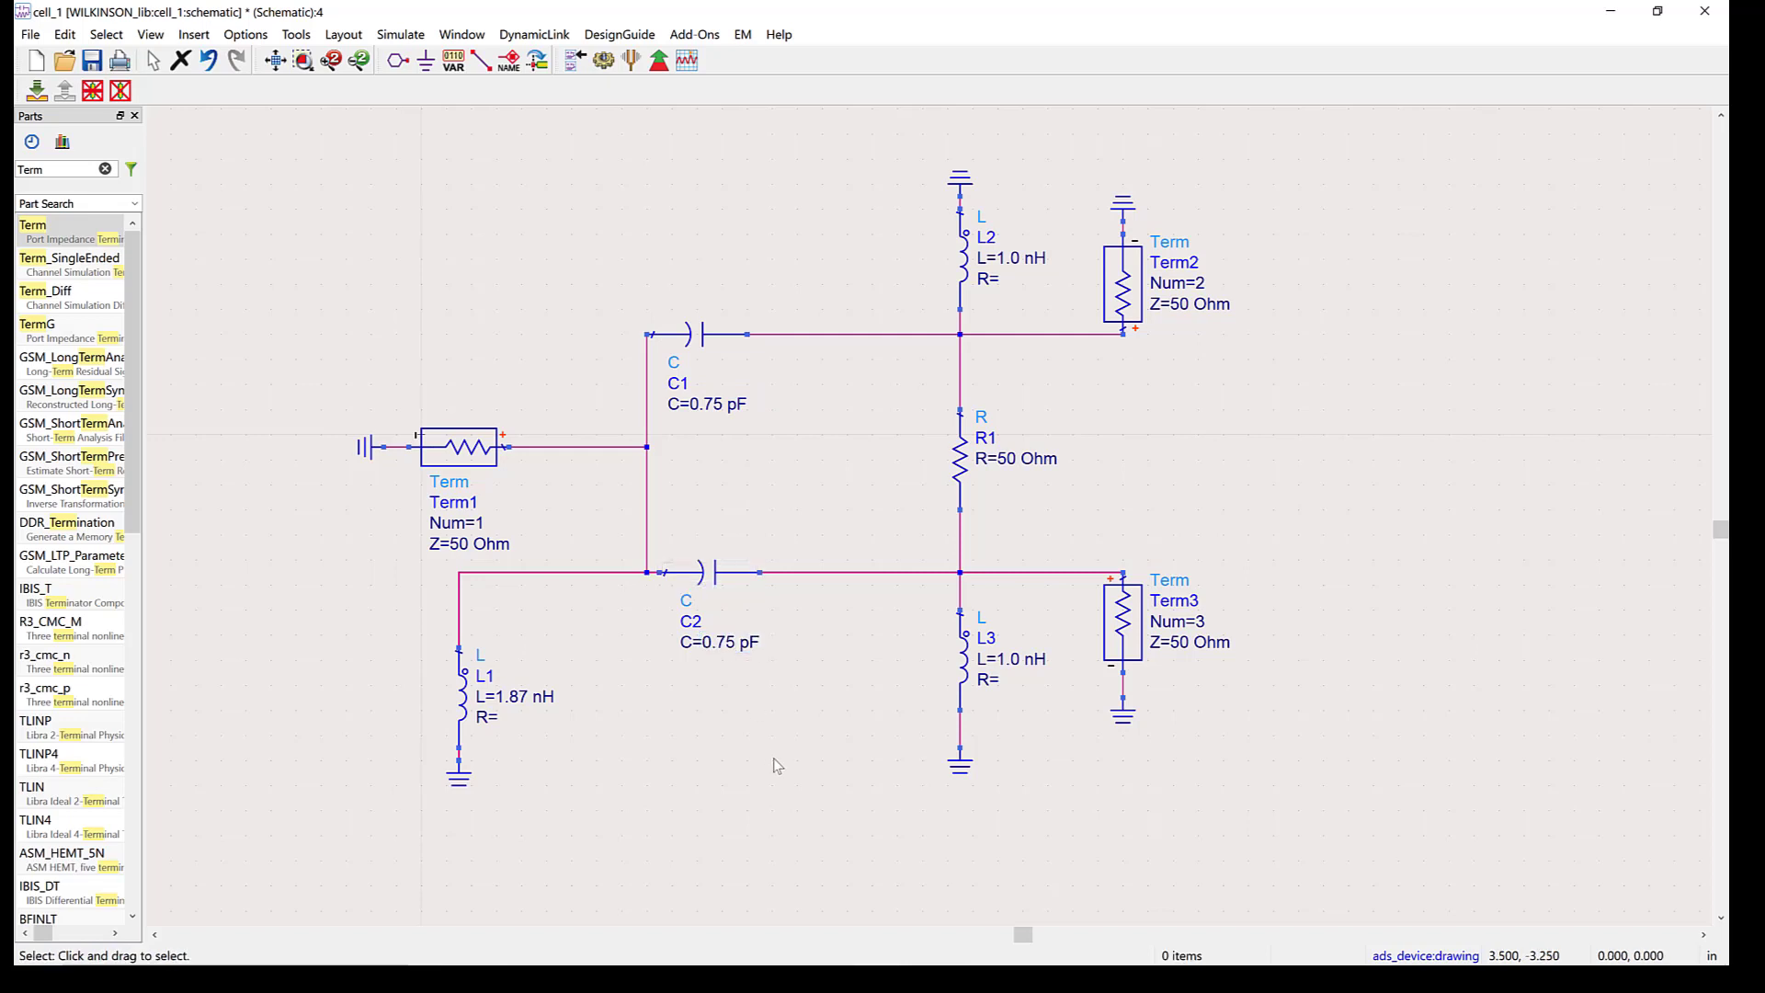
Set the inductance of L2 to 3.75 nH
left_click(1014, 262)
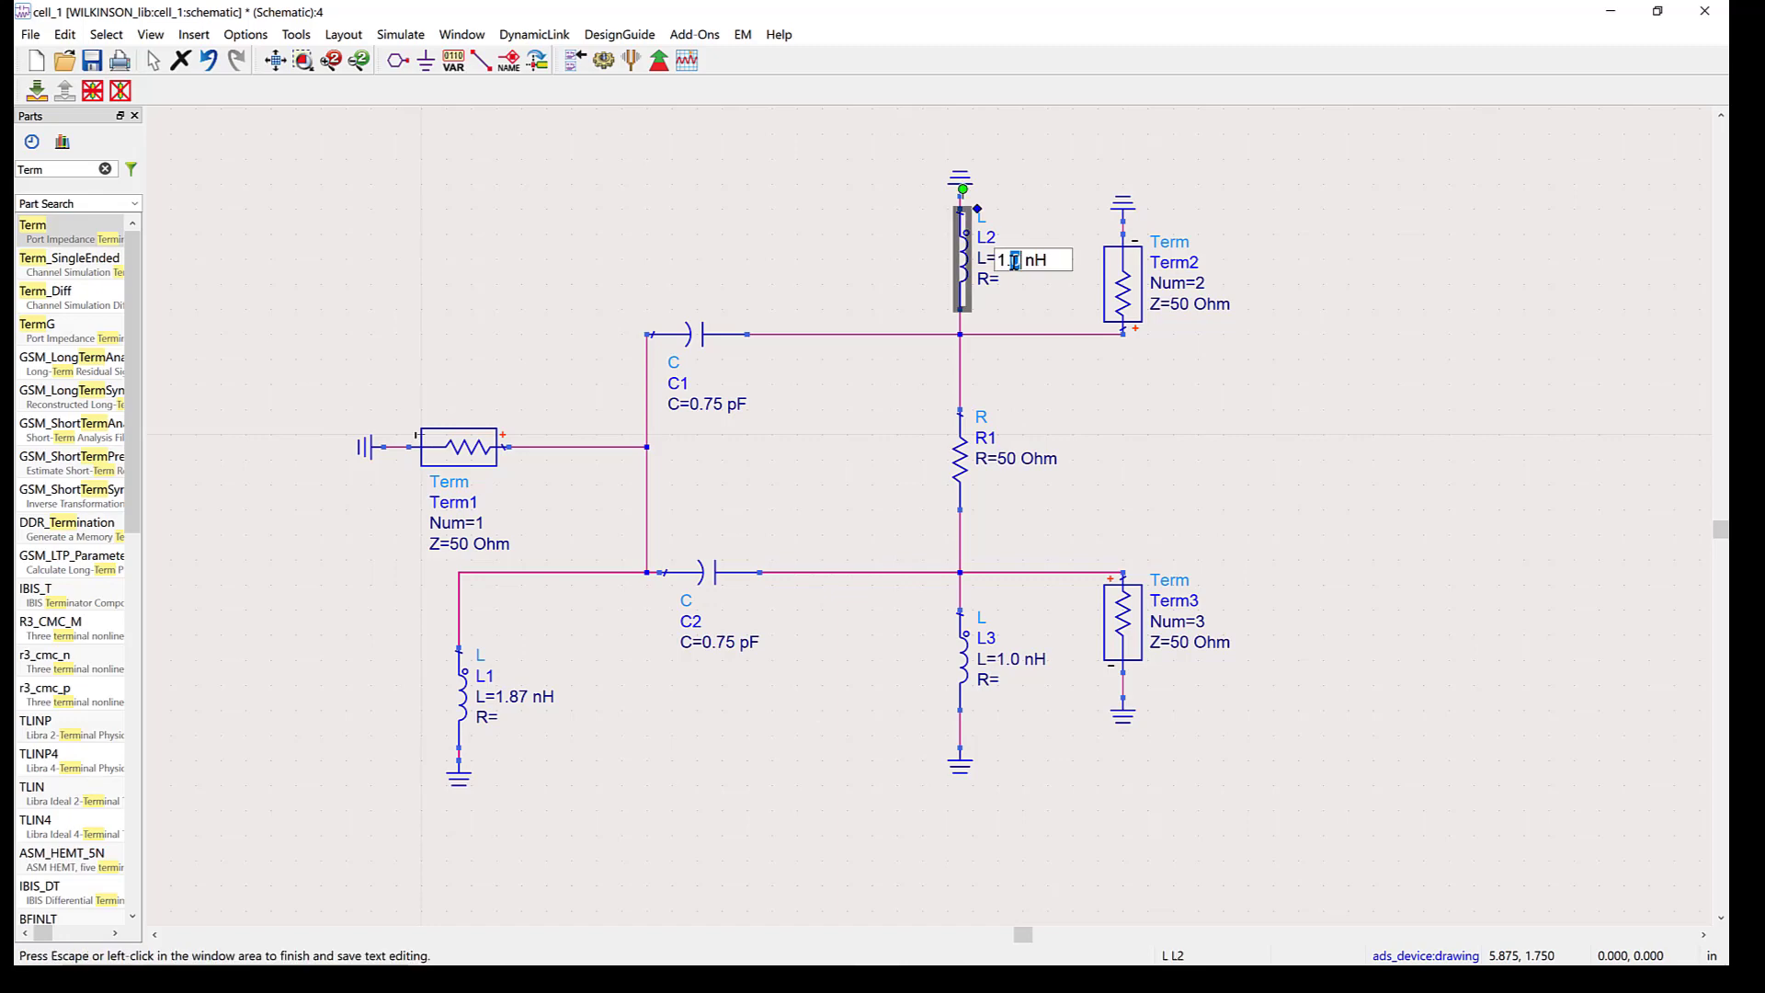
key("BackSpace")
key("BackSpace")
key("BackSpace")
key("BackSpace")
type("3.75")
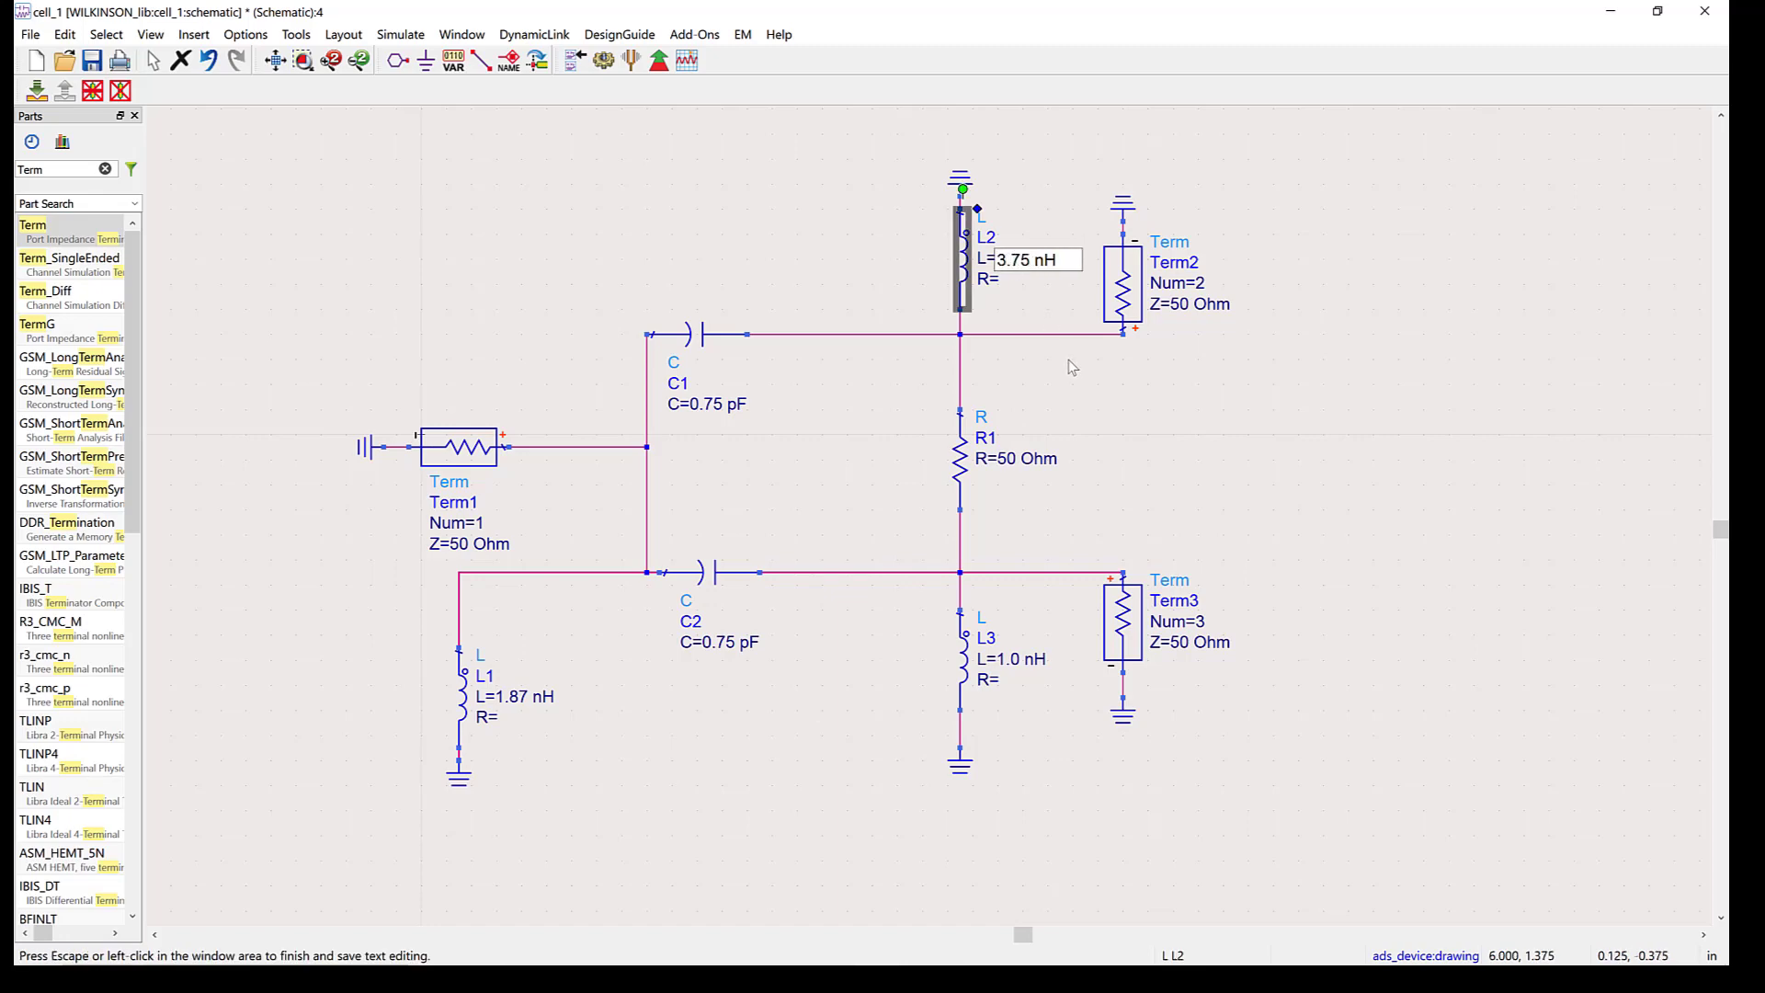
left_click(1069, 363)
Set the inductance of L3 to 3.75 nH
double_click(1018, 659)
key("BackSpace")
key("BackSpace")
key("BackSpace")
type("3.75")
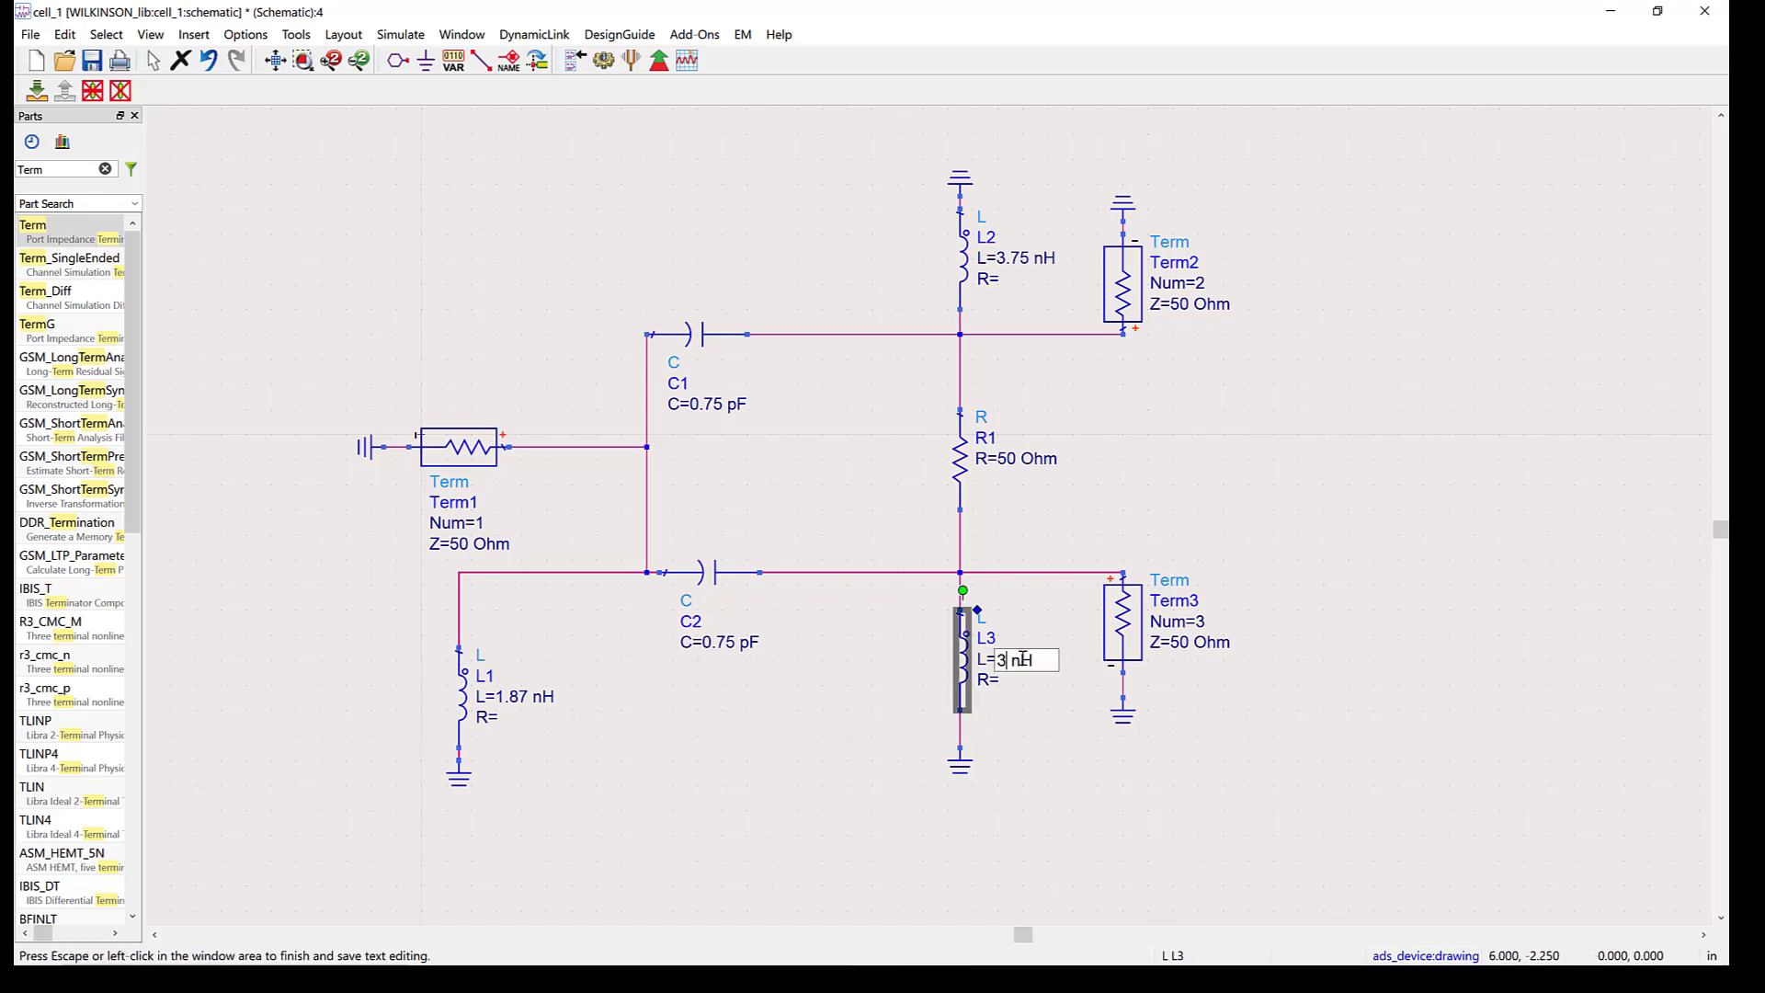
left_click(1093, 814)
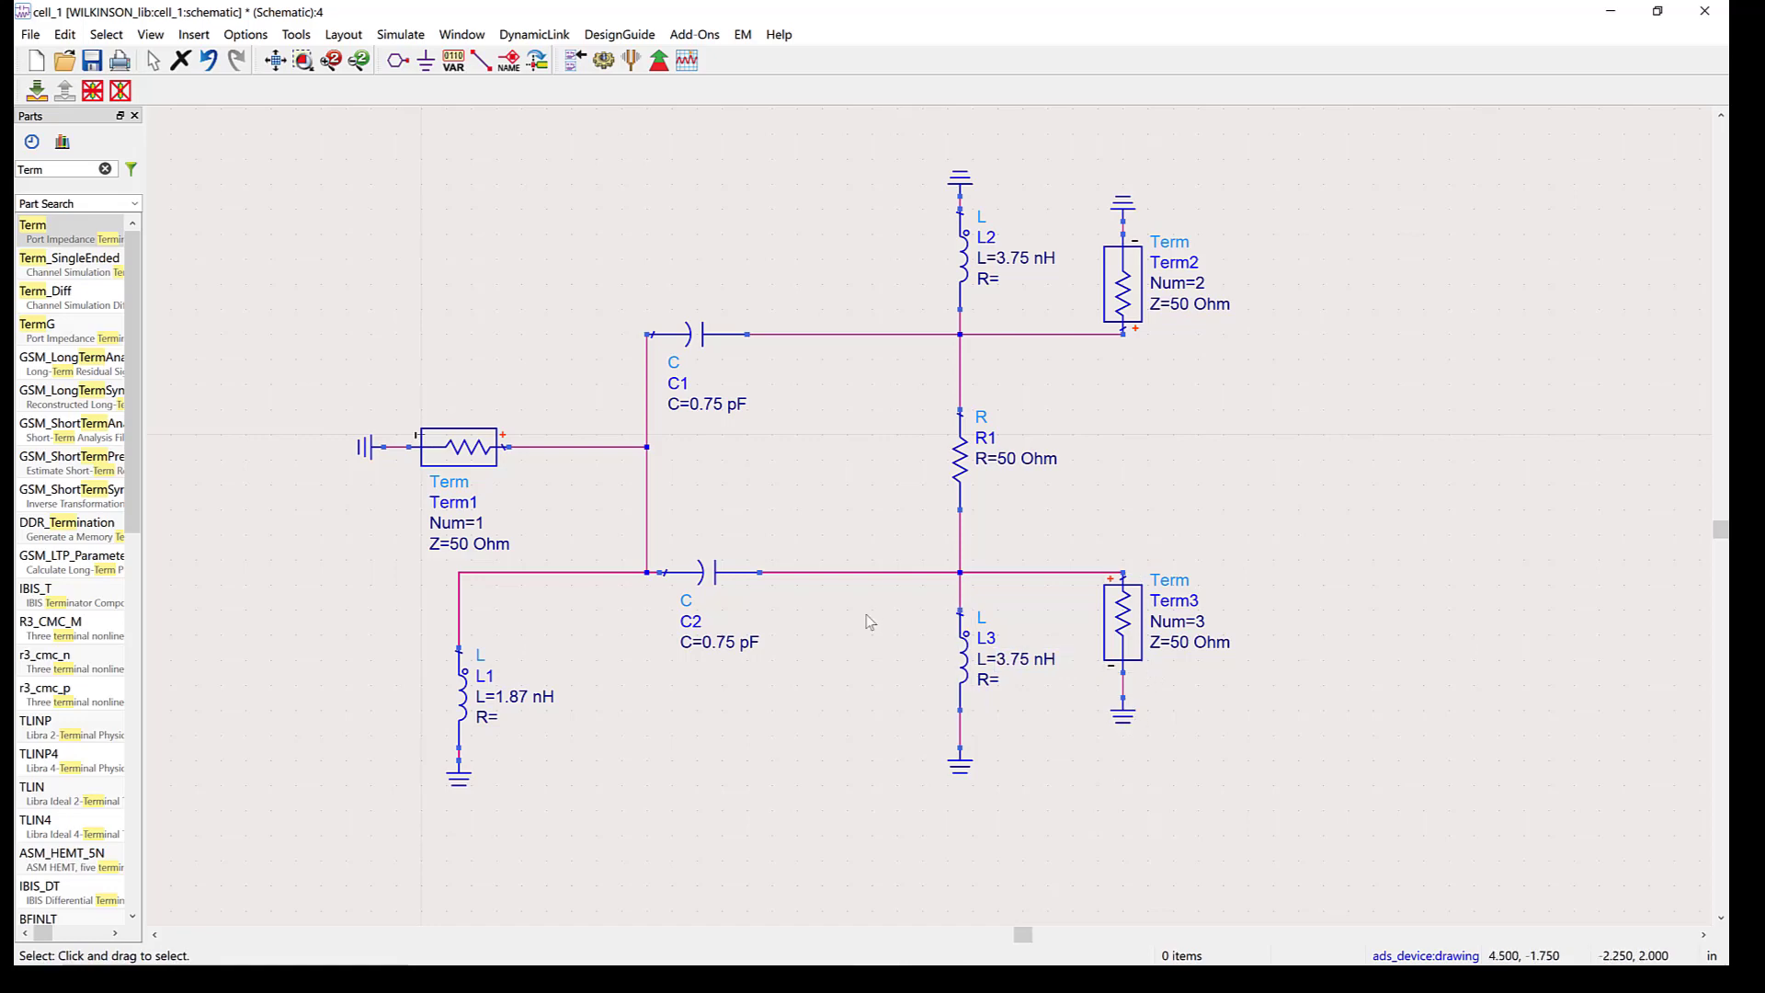
Set the resistance of R1 to 100 Ohm
double_click(1005, 458)
type("100")
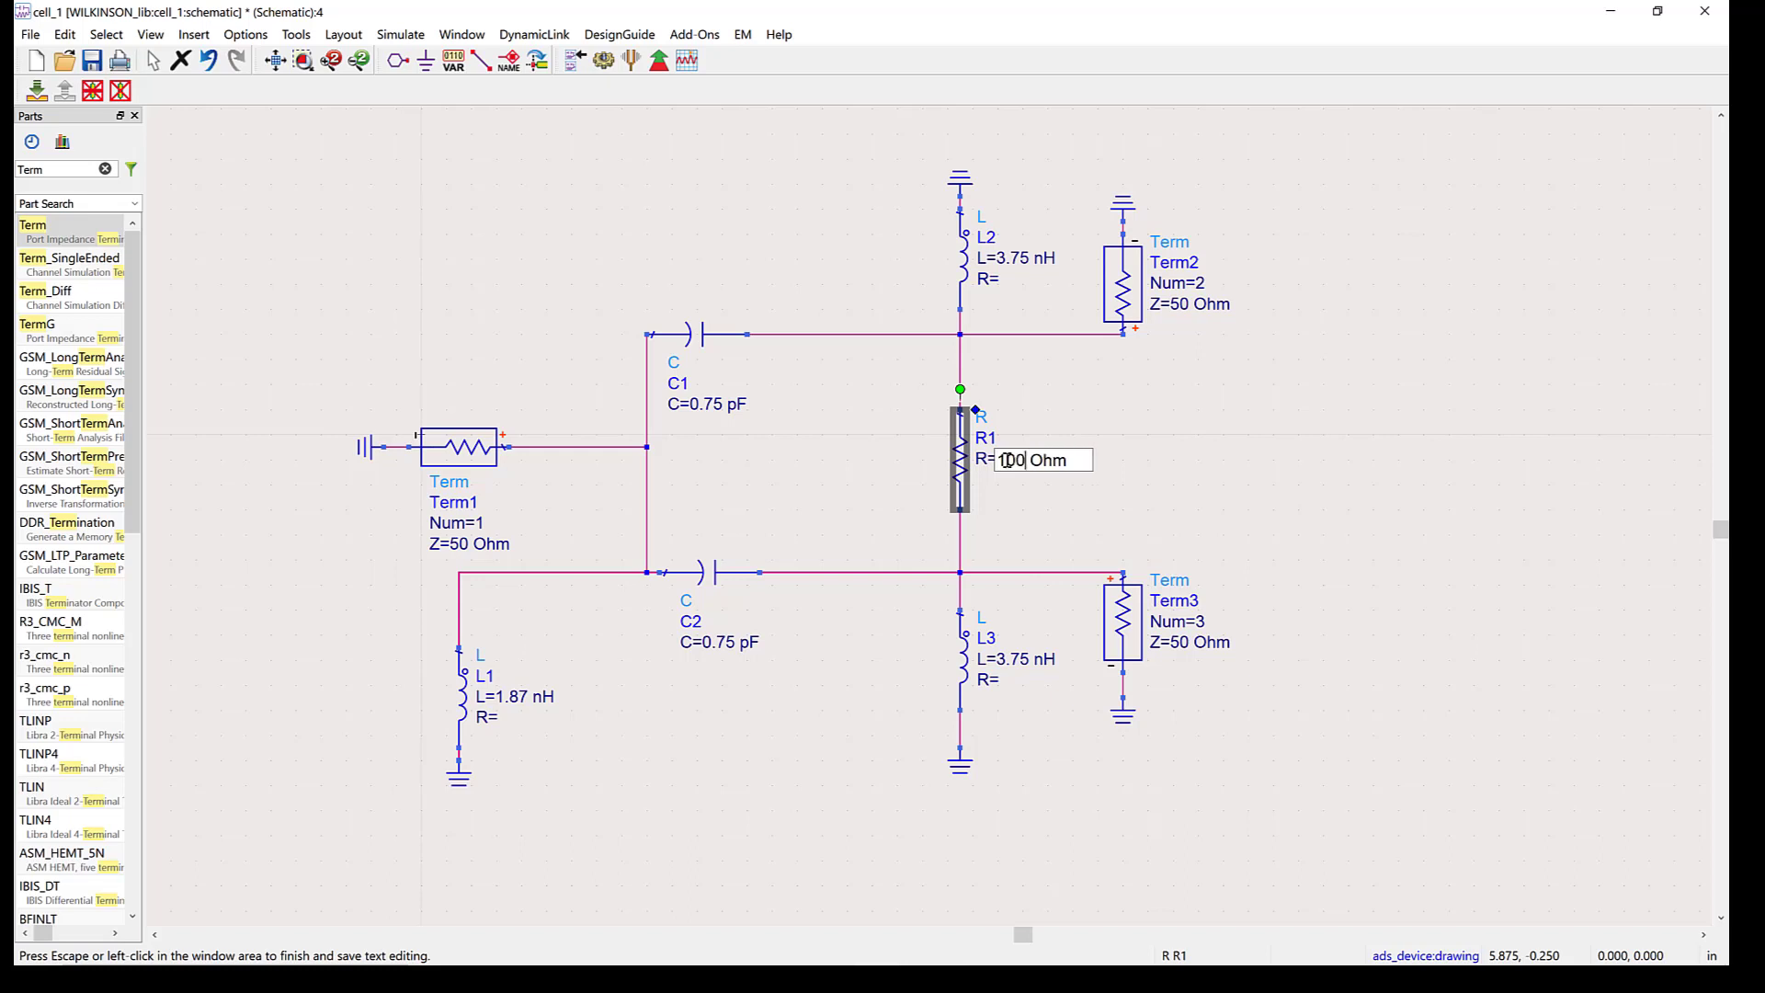
left_click(1293, 445)
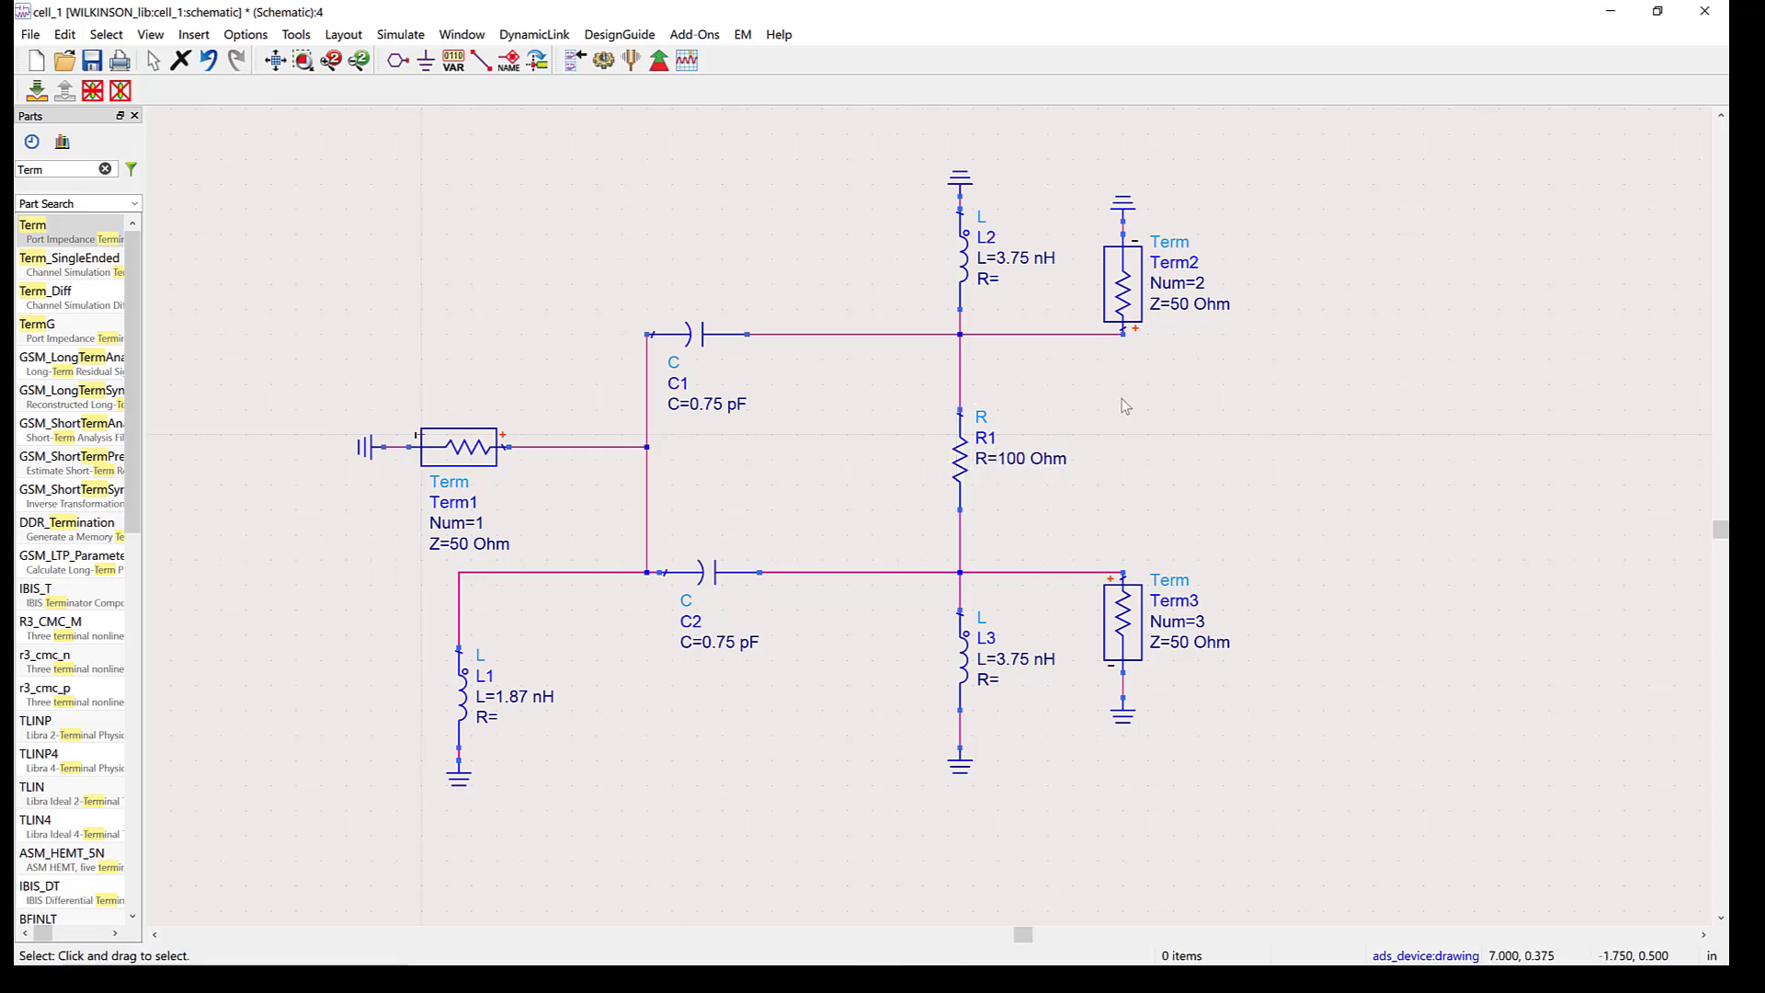